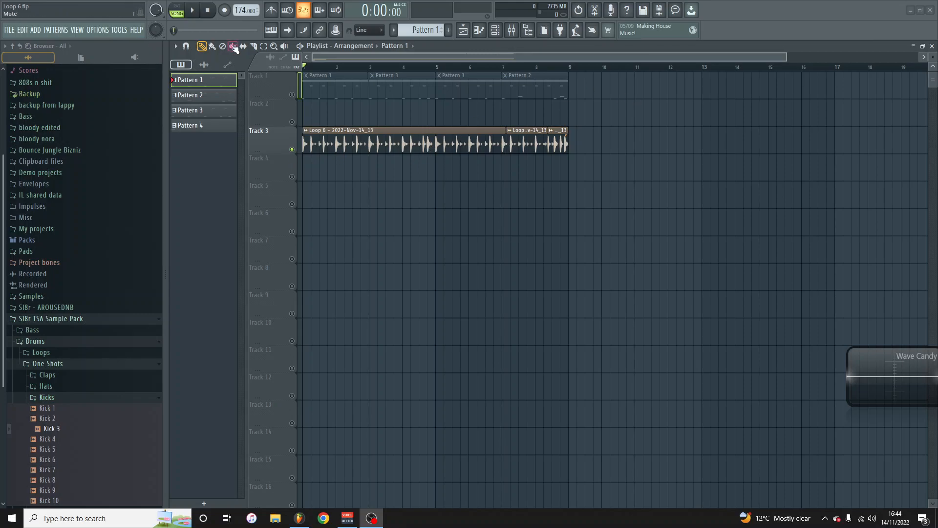
Play the opening of the drum loop in the arrangement and pause it.
{"action": "left_click", "coordinate": [194, 11]}
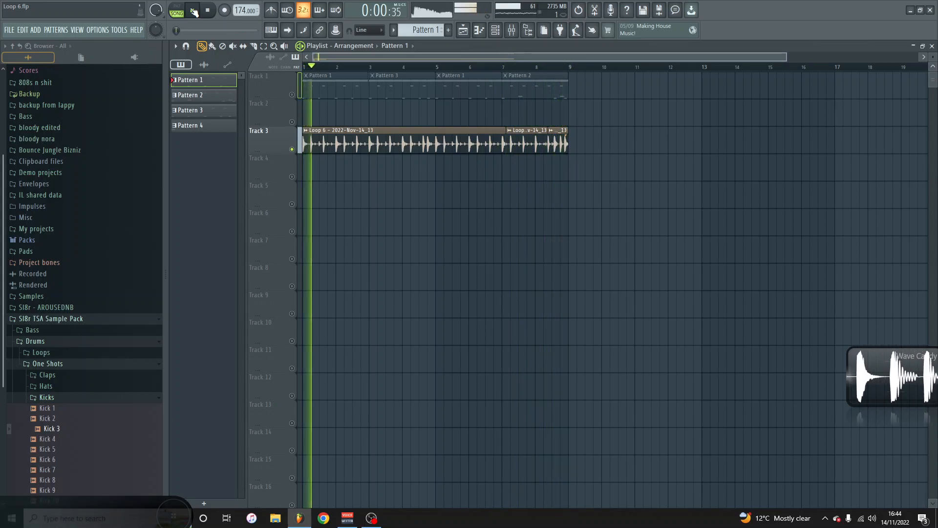
{"action": "left_click", "coordinate": [194, 12]}
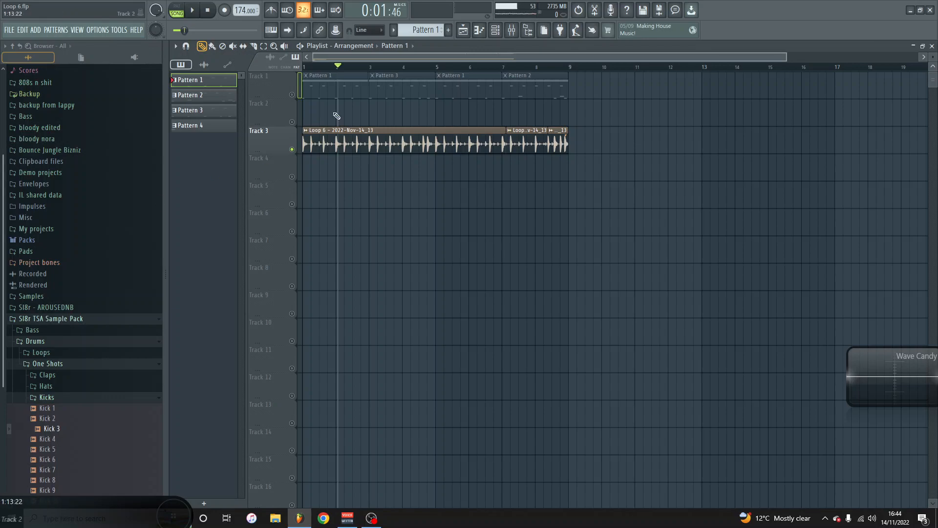
Open the first Phase Plant instrument from the channel rack and bring its first LFO modulators into view.
{"action": "left_click", "coordinate": [527, 29]}
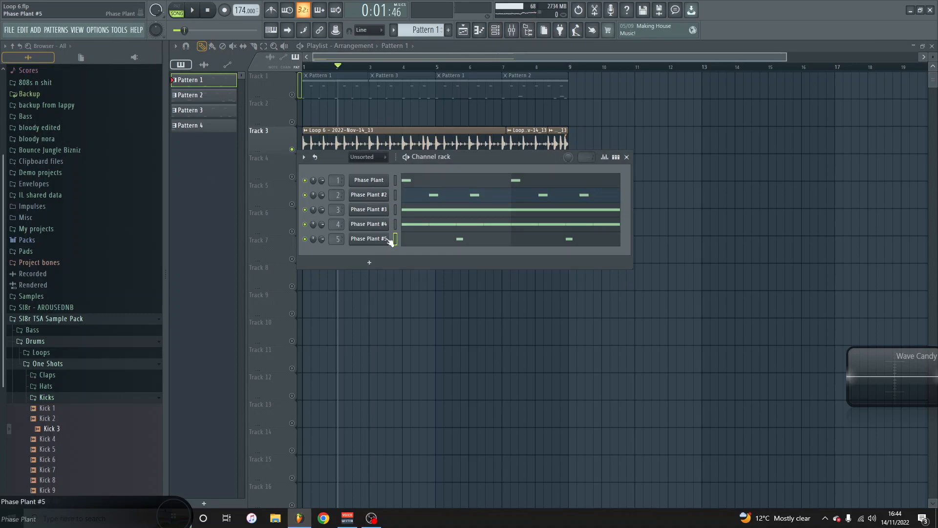
{"action": "left_click", "coordinate": [382, 184]}
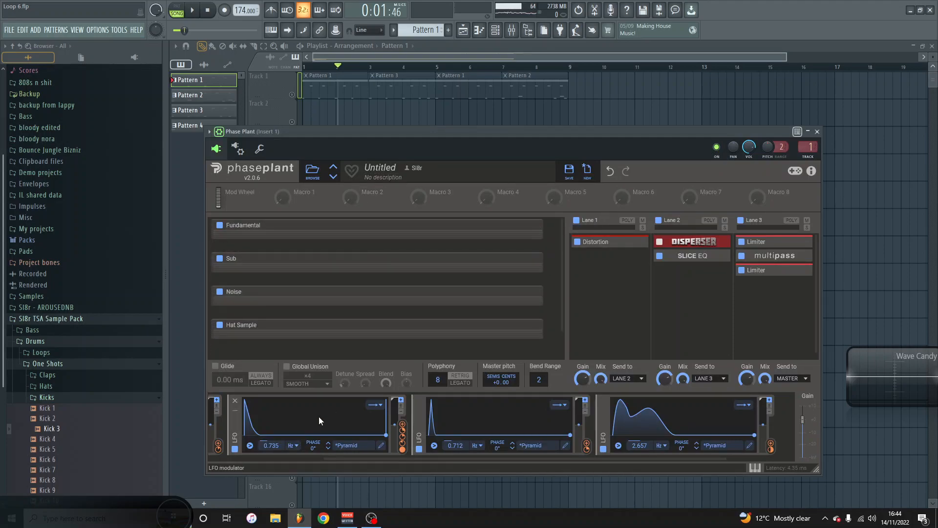
{"action": "left_click_drag", "start_coordinate": [362, 458], "coordinate": [190, 447]}
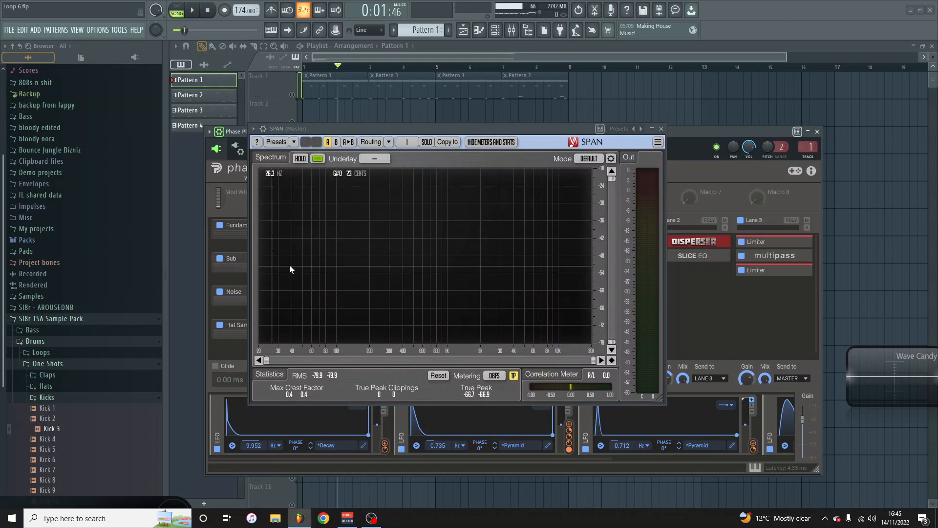
Audition several kick one-shots from the sample pack in the SPAN analyzer, holding the spectrum to examine their fundamental, and close the analyzer.
{"action": "left_click", "coordinate": [44, 428]}
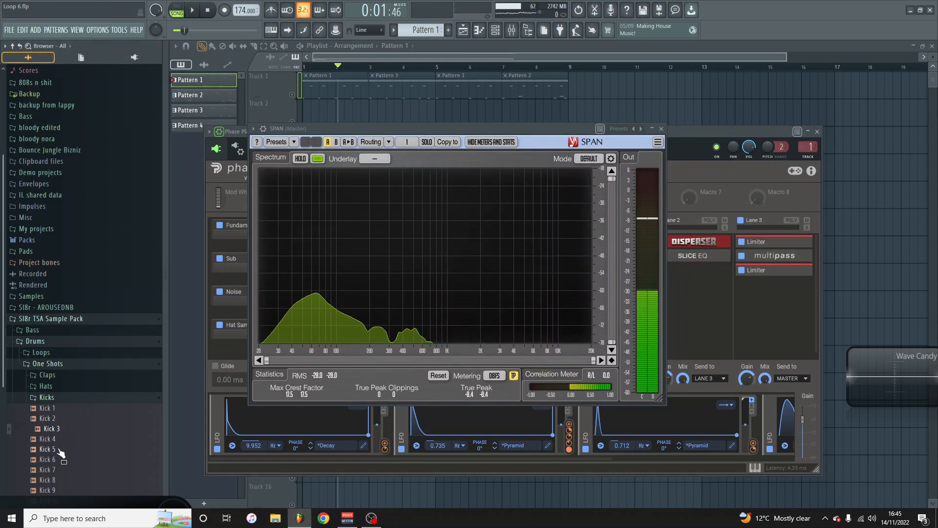
{"action": "left_click", "coordinate": [59, 449]}
{"action": "left_click", "coordinate": [49, 439]}
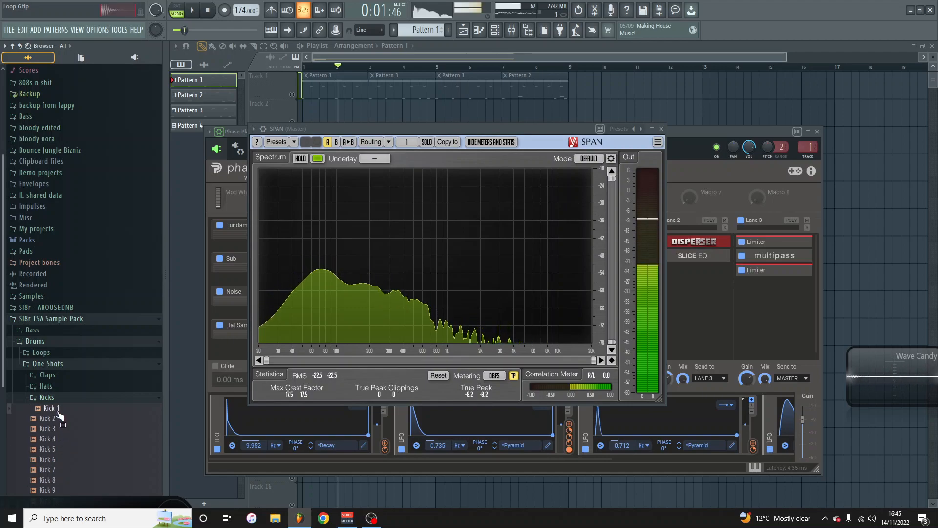
{"action": "left_click", "coordinate": [58, 479]}
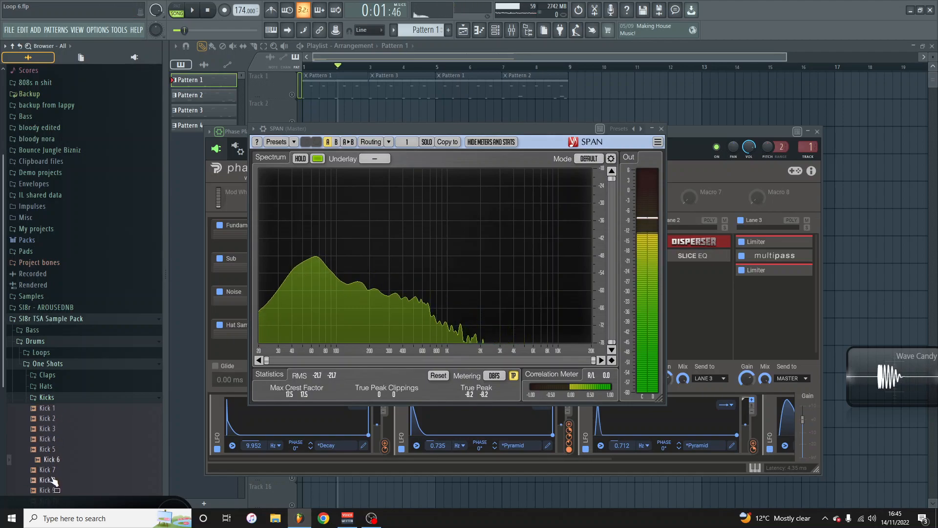
{"action": "left_click", "coordinate": [70, 431]}
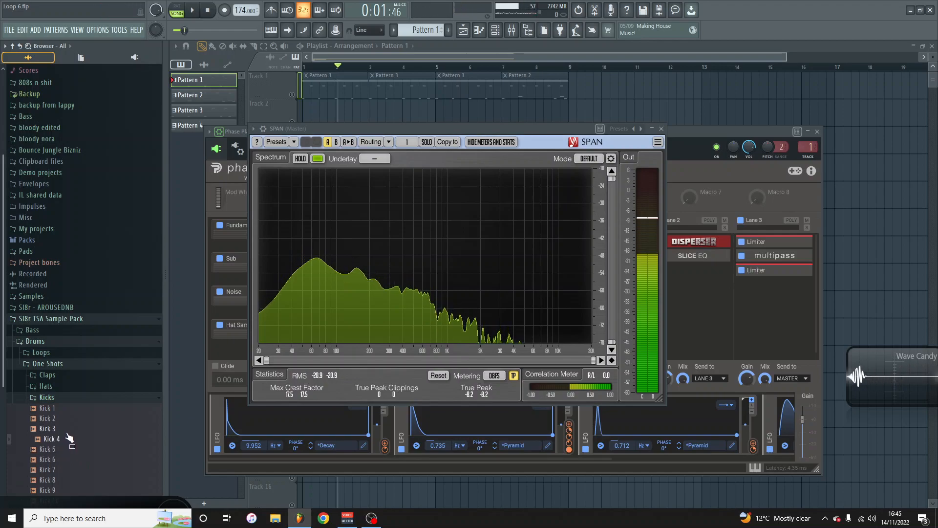
{"action": "left_click", "coordinate": [296, 159]}
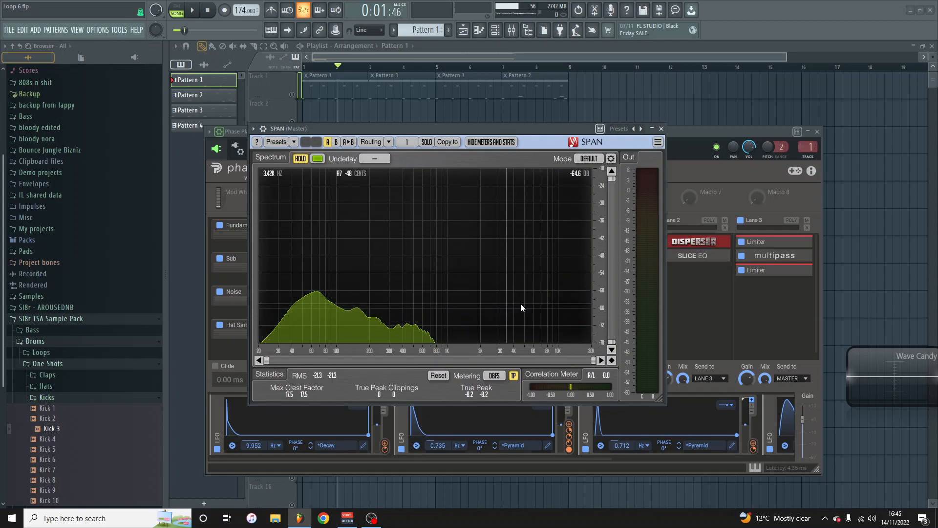
{"action": "left_click", "coordinate": [661, 128]}
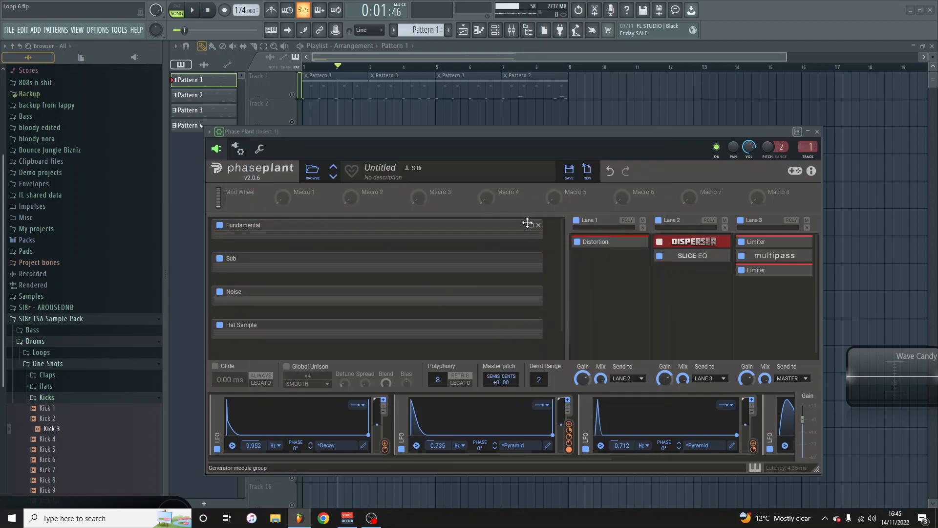
Audition the kick's generator groups separately by switching them off and on, and re-enable all four groups.
{"action": "left_click", "coordinate": [495, 30]}
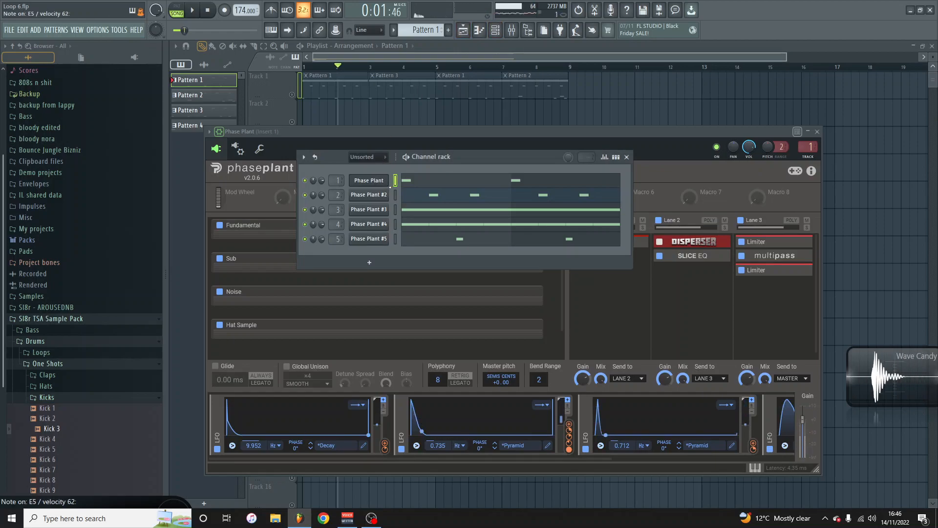
{"action": "left_click", "coordinate": [627, 159]}
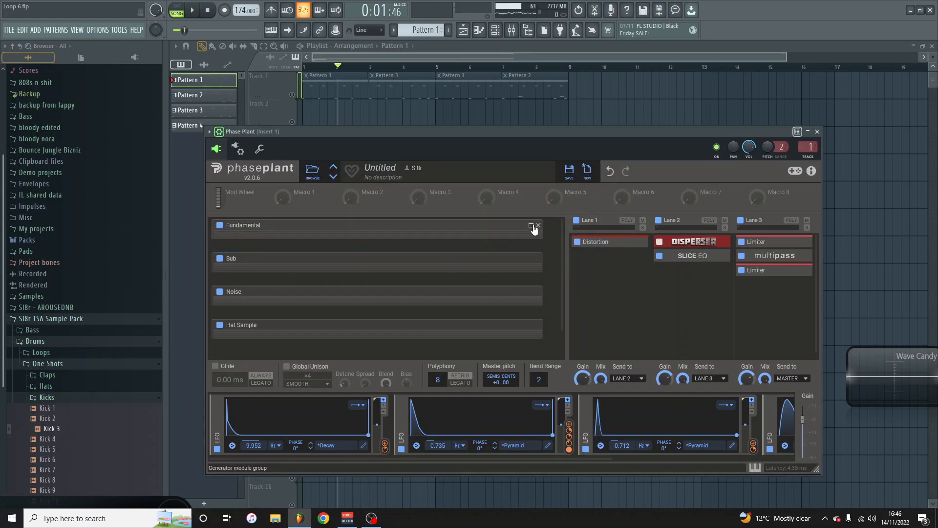
{"action": "left_click", "coordinate": [219, 293]}
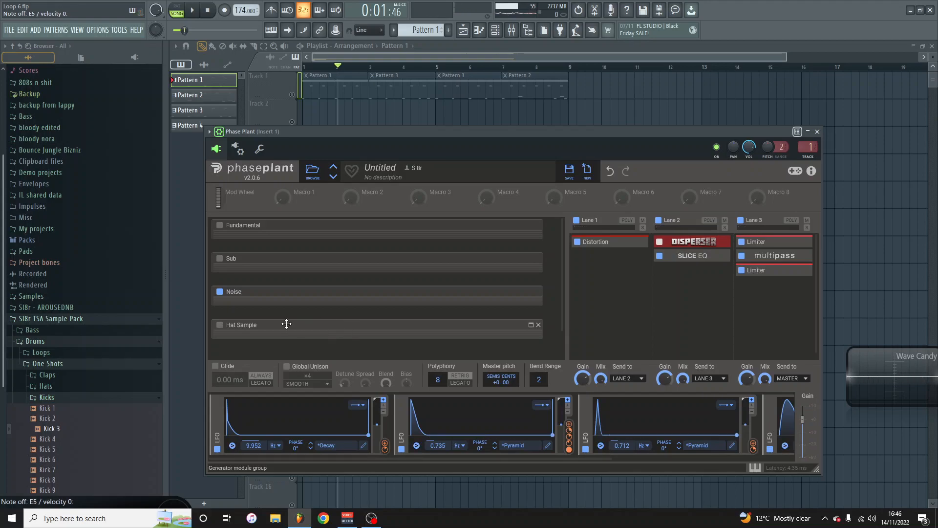
{"action": "right_click", "coordinate": [220, 283]}
{"action": "left_click", "coordinate": [217, 296]}
{"action": "left_click", "coordinate": [219, 291]}
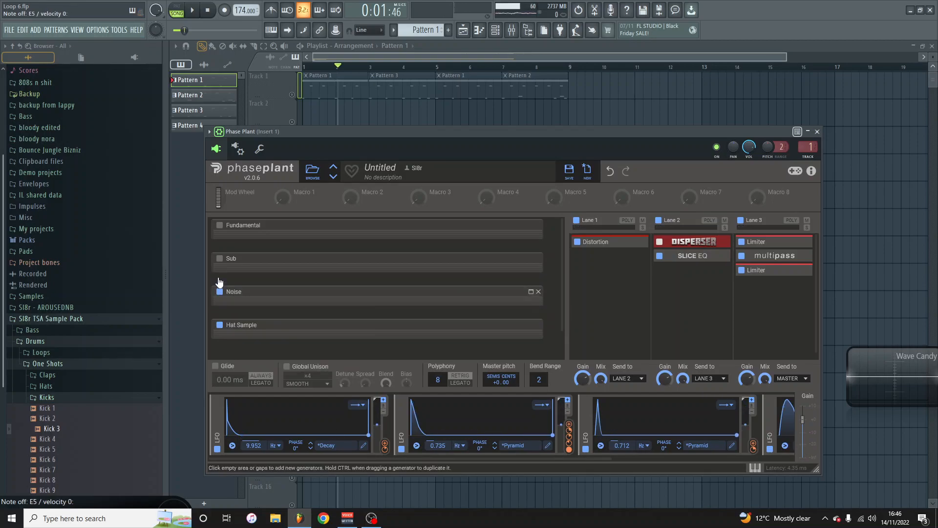
{"action": "left_click", "coordinate": [220, 259]}
{"action": "left_click", "coordinate": [219, 225]}
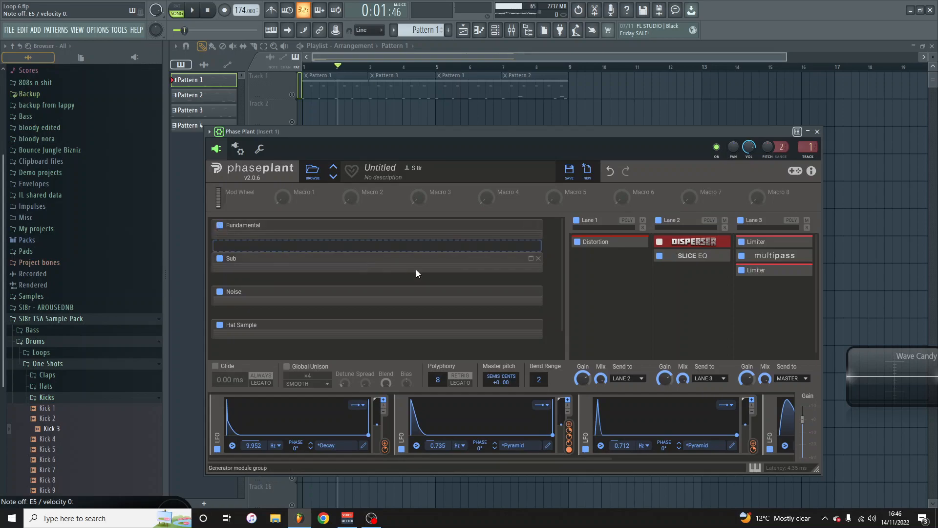
Expand the Fundamental group and set its oscillator's frequency shift to +76.00.
{"action": "left_click", "coordinate": [530, 226]}
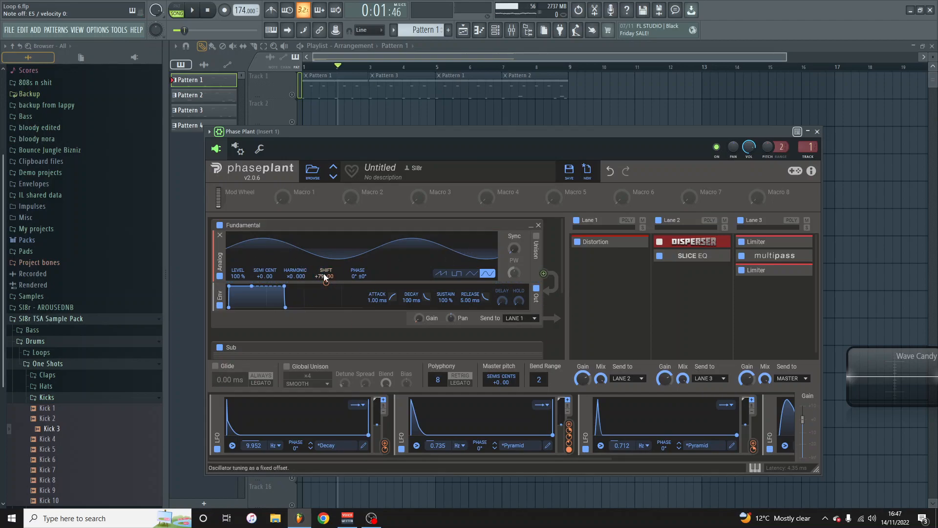
{"action": "left_click_drag", "start_coordinate": [324, 276], "coordinate": [323, 254]}
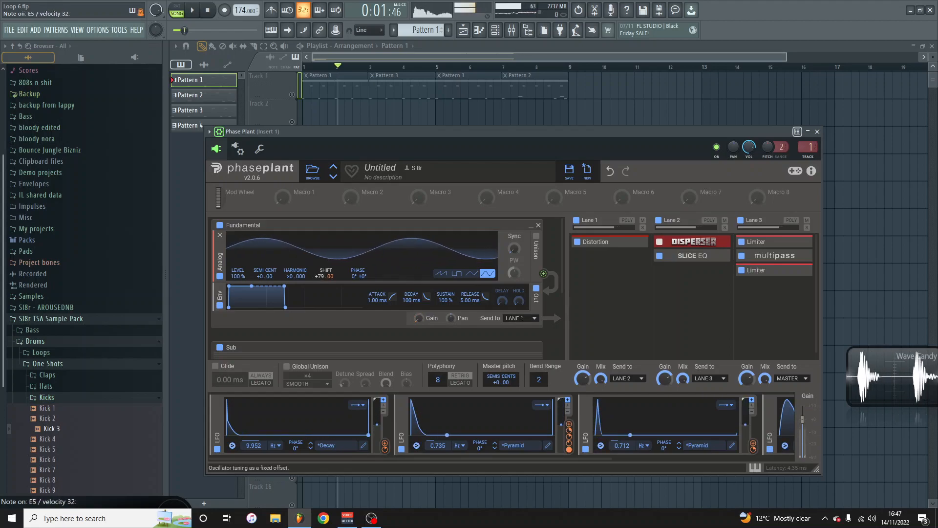
{"action": "left_click_drag", "start_coordinate": [325, 276], "coordinate": [320, 277]}
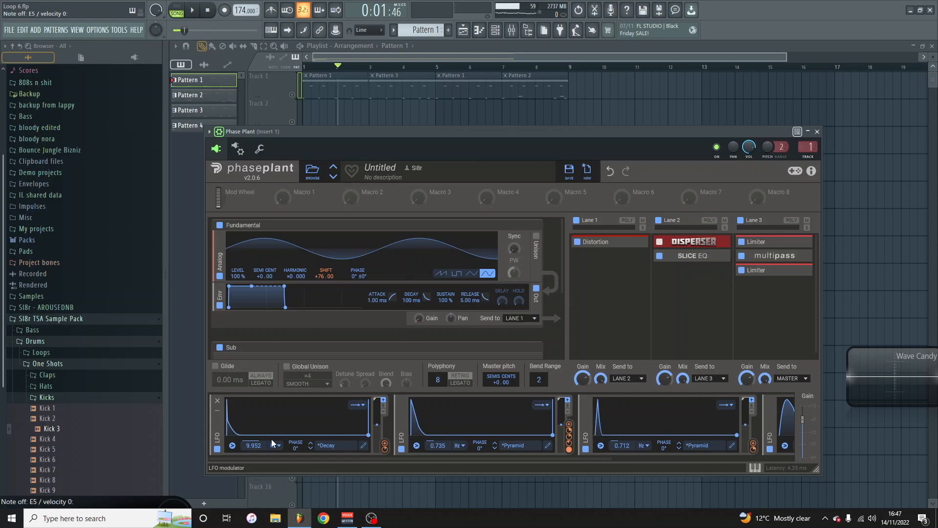
Check the loop modes of the LFOs and examine the first LFO's Decay curve in the LFO Editor.
{"action": "left_click", "coordinate": [360, 405]}
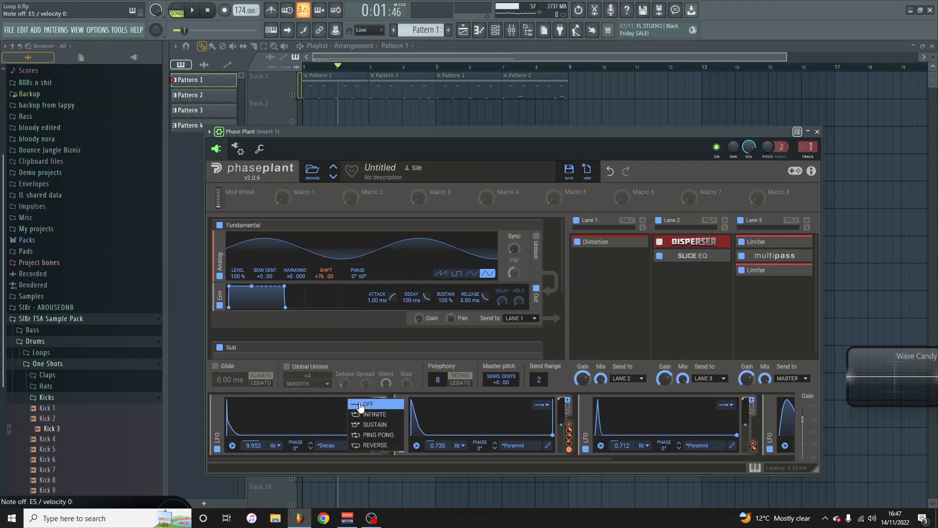
{"action": "left_click", "coordinate": [547, 405]}
{"action": "left_click", "coordinate": [546, 405]}
{"action": "left_click", "coordinate": [553, 404]}
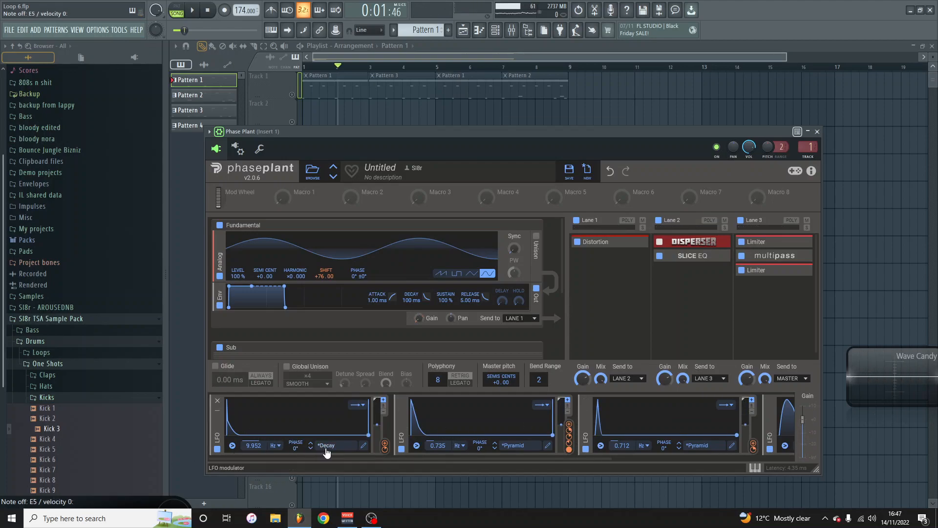
{"action": "left_click", "coordinate": [363, 445]}
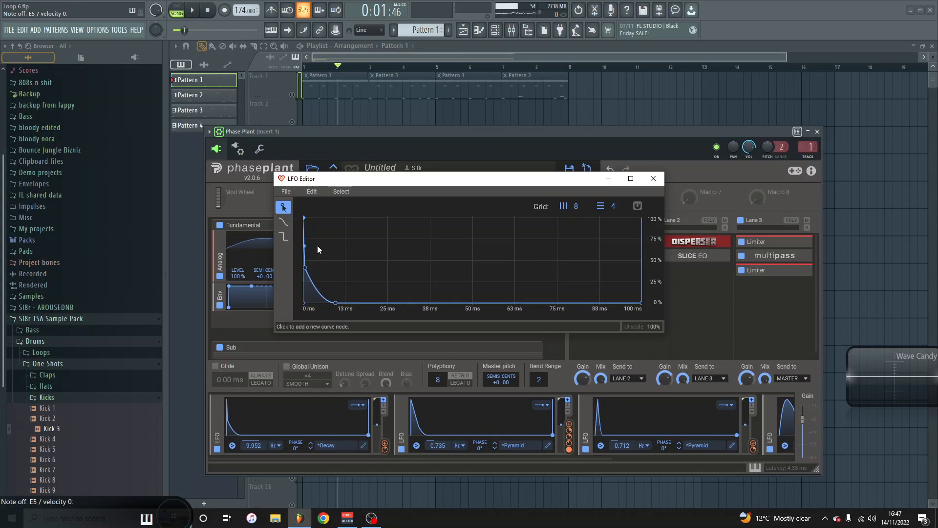
{"action": "left_click", "coordinate": [653, 178]}
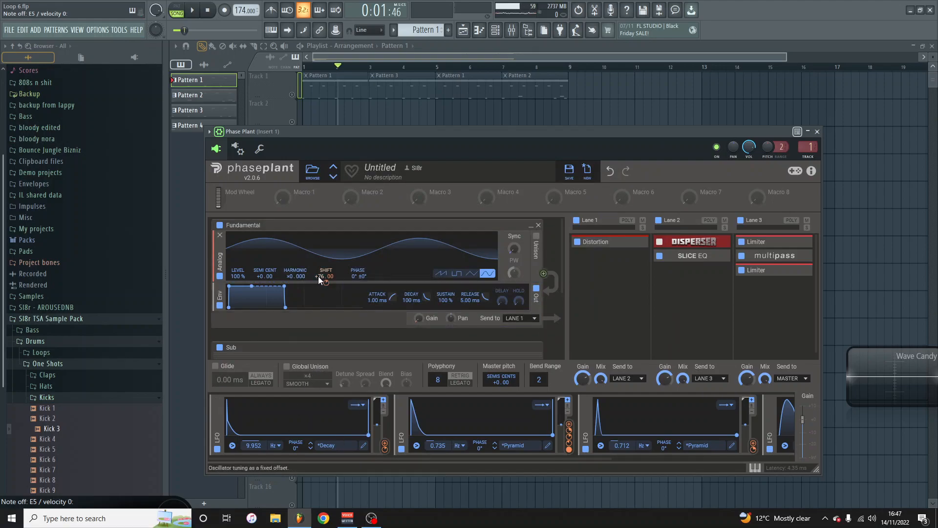
Try a harmonic value of ×1.000 on the Fundamental oscillator and return it to +0.000.
{"action": "mouse_move", "coordinate": [327, 283]}
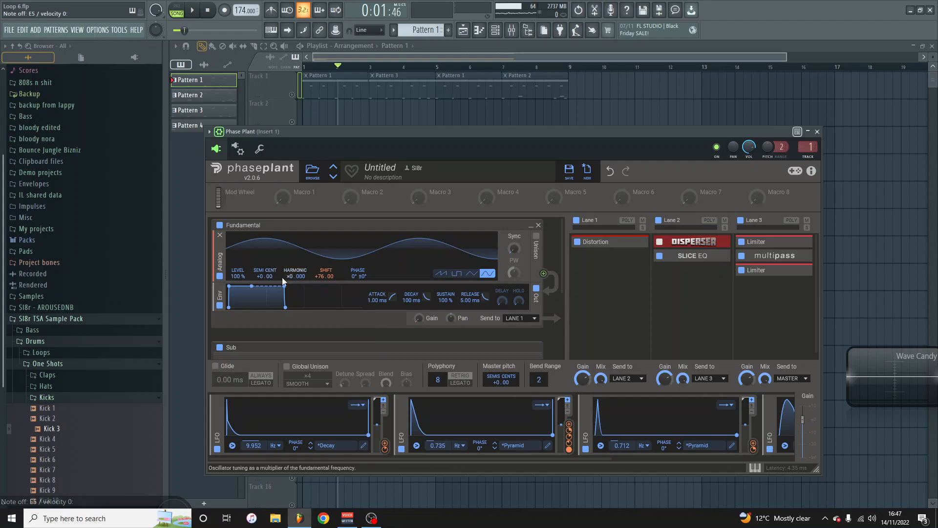
{"action": "left_click_drag", "start_coordinate": [290, 277], "coordinate": [290, 272]}
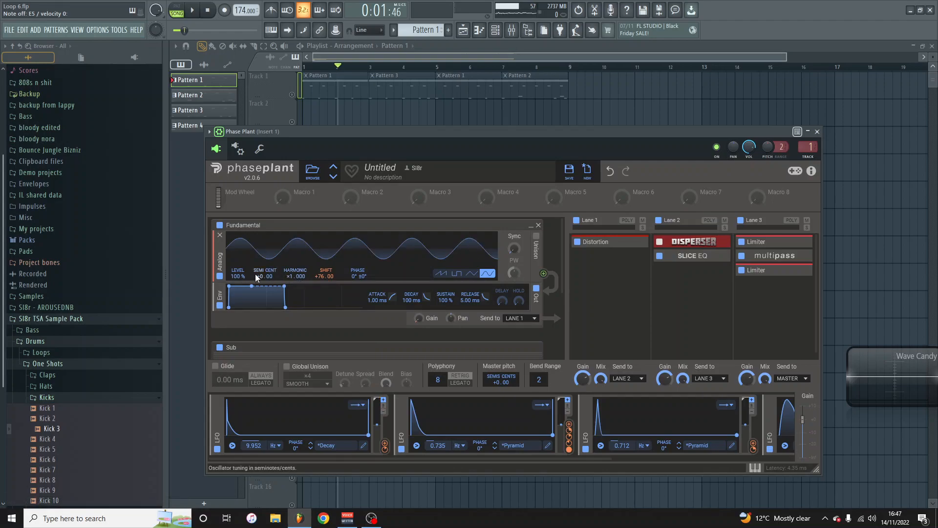
{"action": "double_click", "coordinate": [299, 277]}
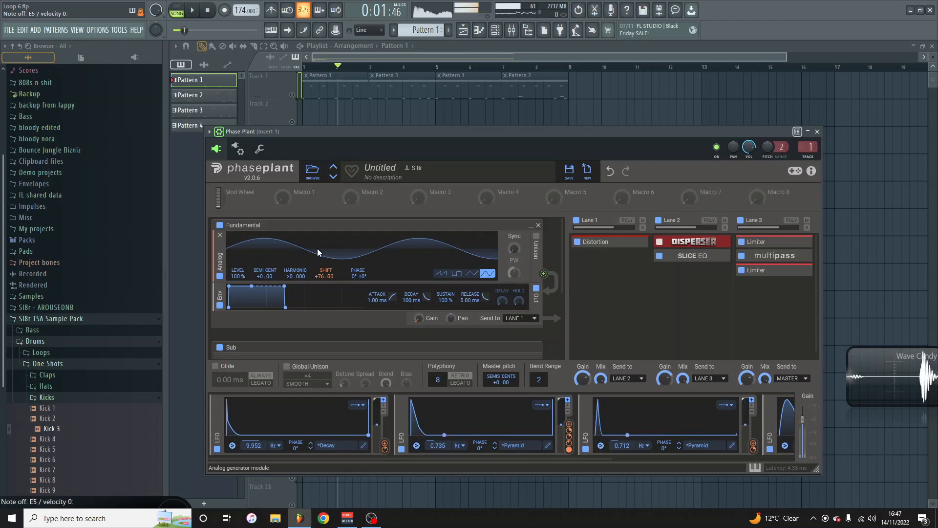
{"action": "left_click_drag", "start_coordinate": [256, 281], "coordinate": [256, 271]}
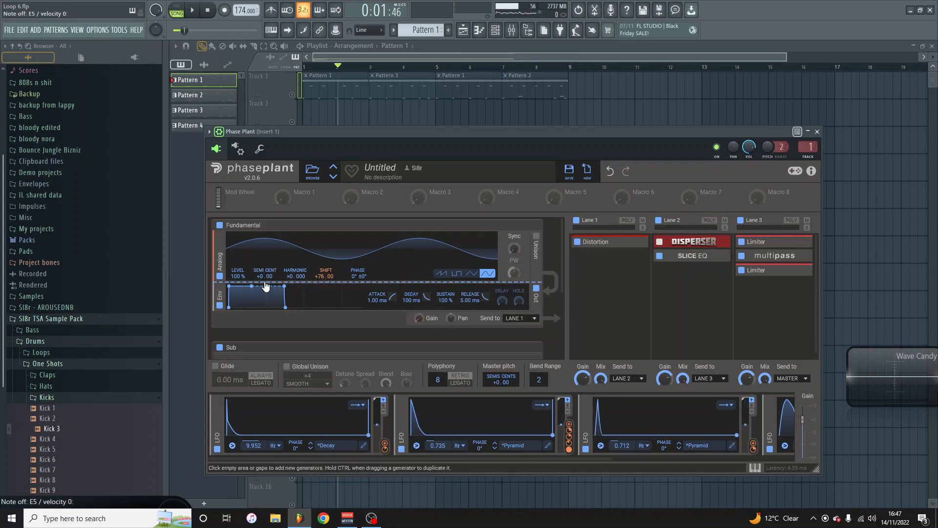
{"action": "left_click_drag", "start_coordinate": [290, 277], "coordinate": [289, 274]}
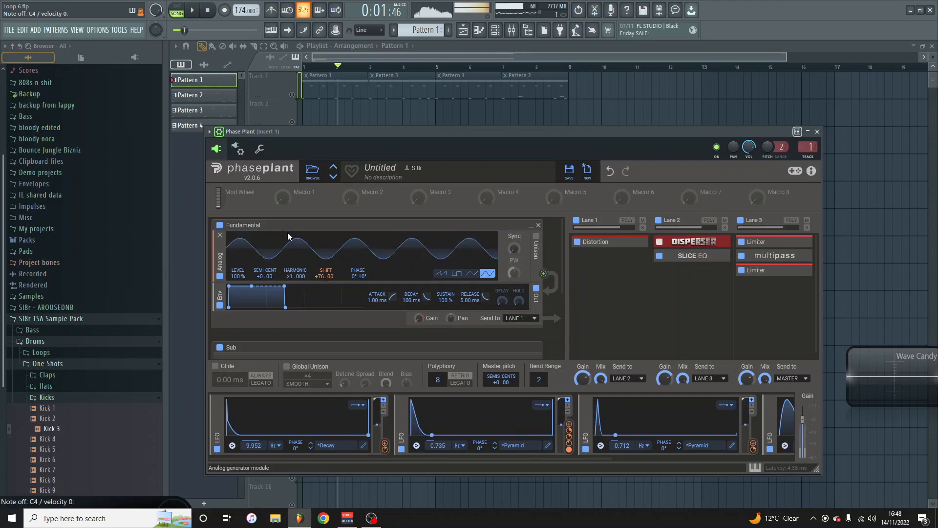
{"action": "left_click_drag", "start_coordinate": [293, 276], "coordinate": [293, 281]}
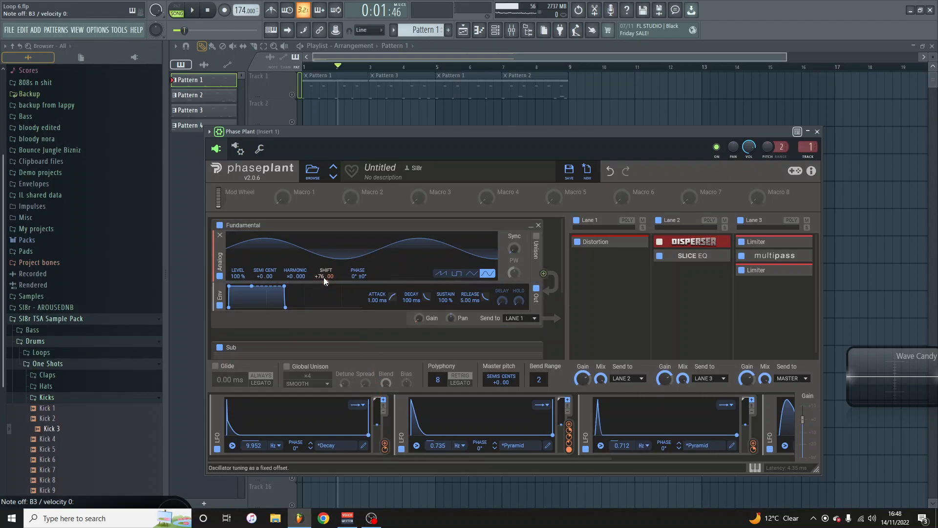
Isolate the Fundamental group and set the first LFO's modulation depth on its frequency shift to +12.5 %.
{"action": "left_click_drag", "start_coordinate": [382, 443], "coordinate": [325, 276]}
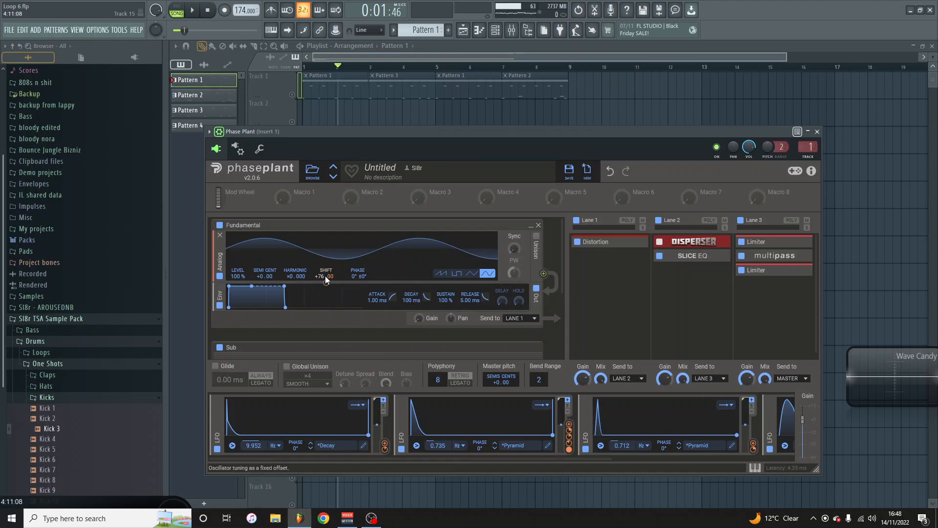
{"action": "left_click_drag", "start_coordinate": [385, 453], "coordinate": [385, 453]}
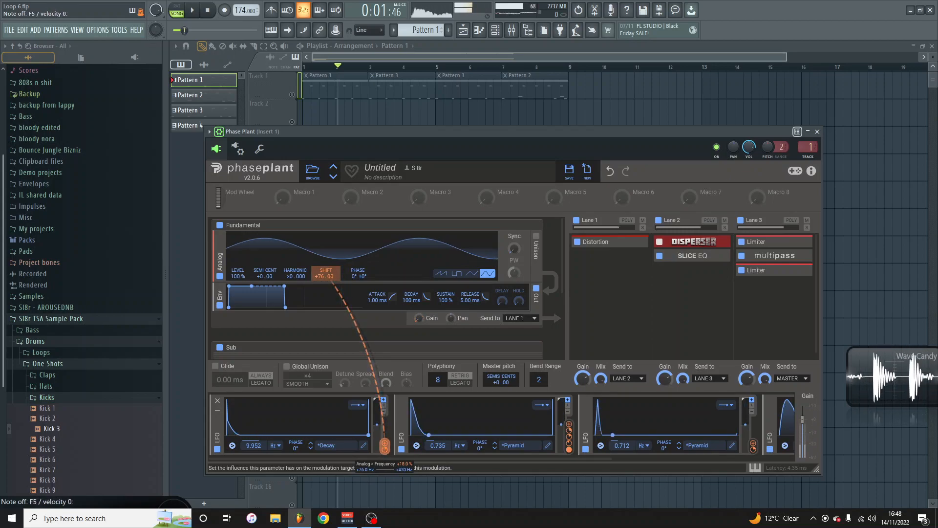
{"action": "scroll", "coordinate": [215, 296], "scroll_direction": "down", "scroll_amount": 1}
{"action": "left_click", "coordinate": [219, 299]}
{"action": "scroll", "coordinate": [218, 336], "scroll_direction": "down", "scroll_amount": 2}
{"action": "left_click", "coordinate": [219, 293]}
{"action": "left_click_drag", "start_coordinate": [385, 446], "coordinate": [385, 450]}
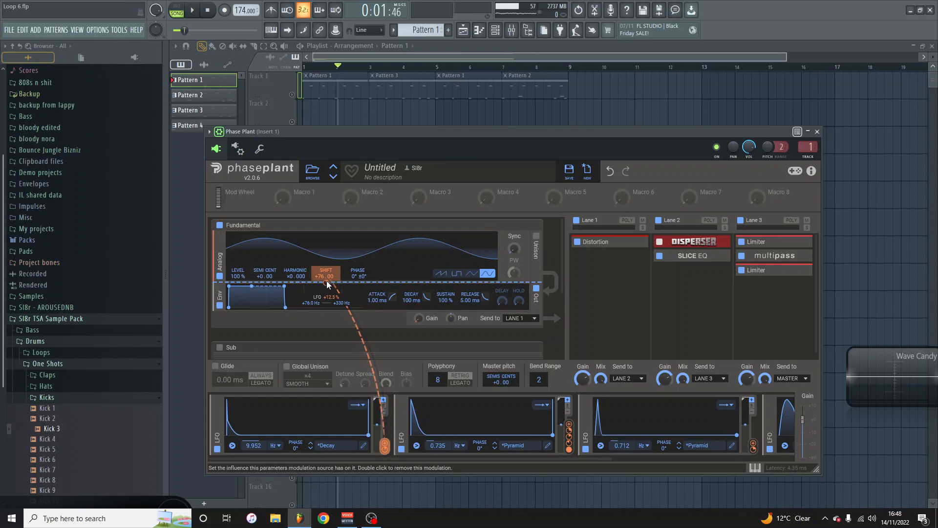
{"action": "mouse_move", "coordinate": [326, 283]}
{"action": "left_mouse_down"}
{"action": "mouse_move", "coordinate": [327, 272]}
{"action": "mouse_move", "coordinate": [327, 283]}
{"action": "left_mouse_up"}
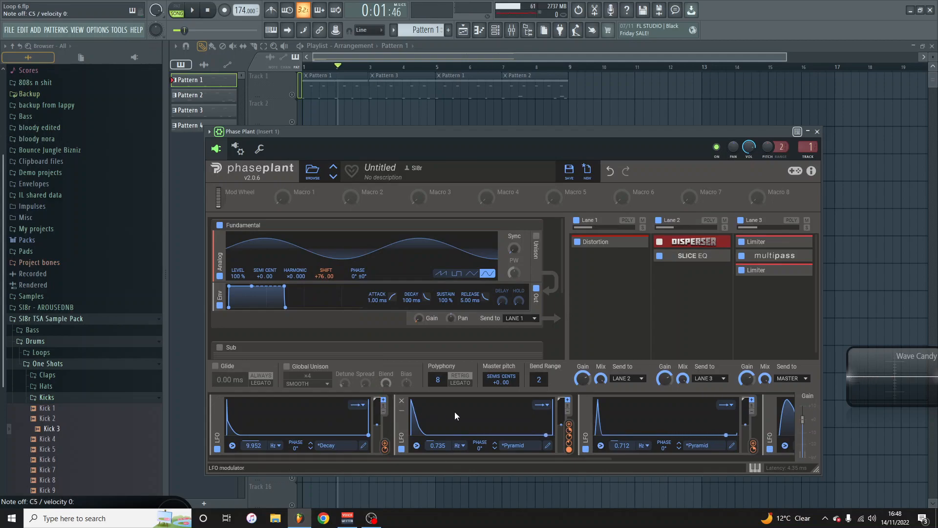
Examine the second LFO's Pyramid curve and the first LFO's Decay curve in the LFO Editor.
{"action": "left_click", "coordinate": [547, 446]}
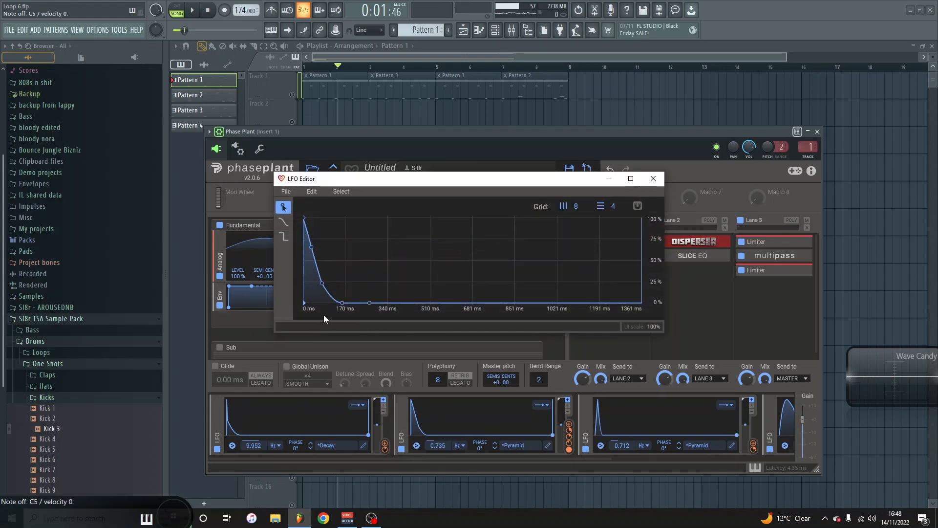
{"action": "scroll", "coordinate": [326, 311], "scroll_direction": "up", "scroll_amount": 3}
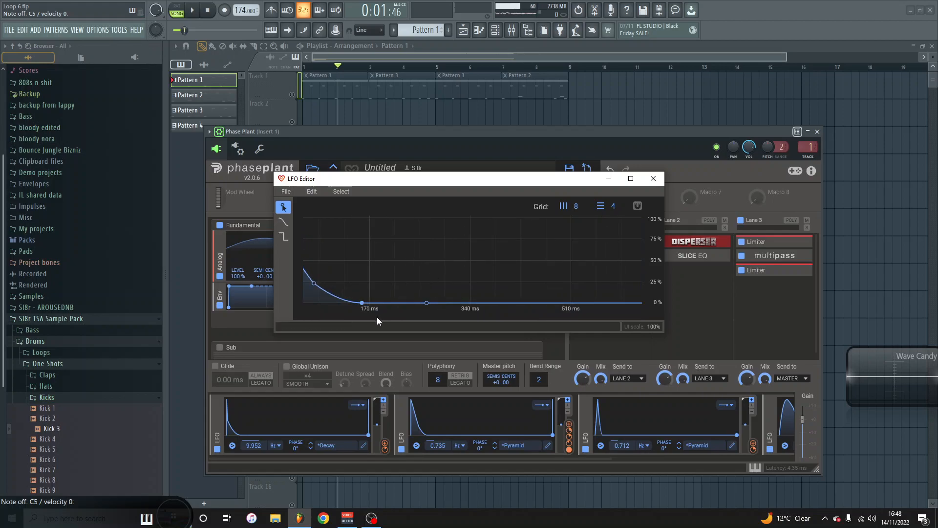
{"action": "left_click_drag", "start_coordinate": [372, 310], "coordinate": [485, 303]}
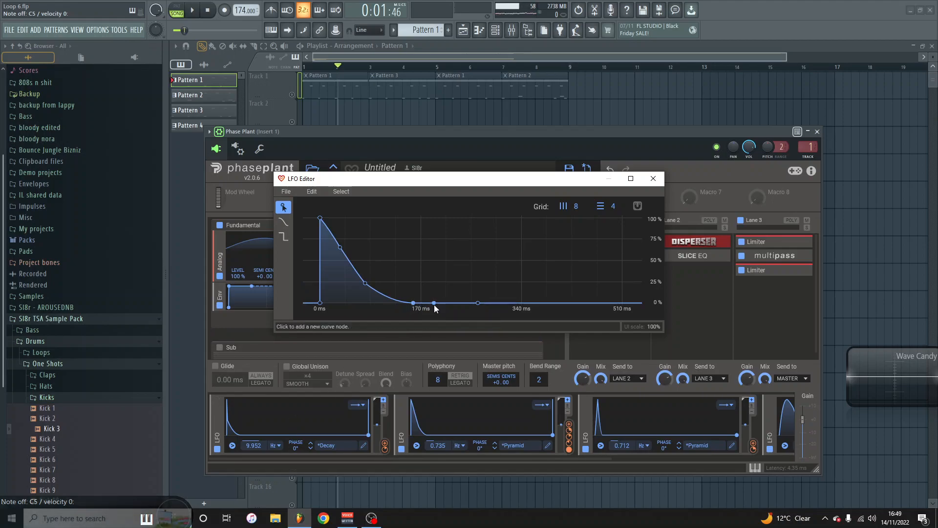
{"action": "left_click", "coordinate": [653, 178]}
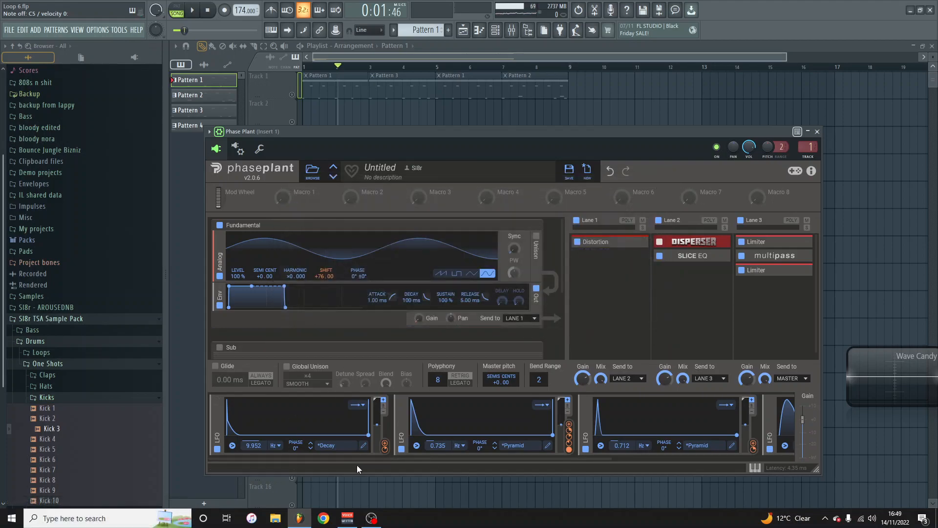
{"action": "left_click", "coordinate": [362, 445]}
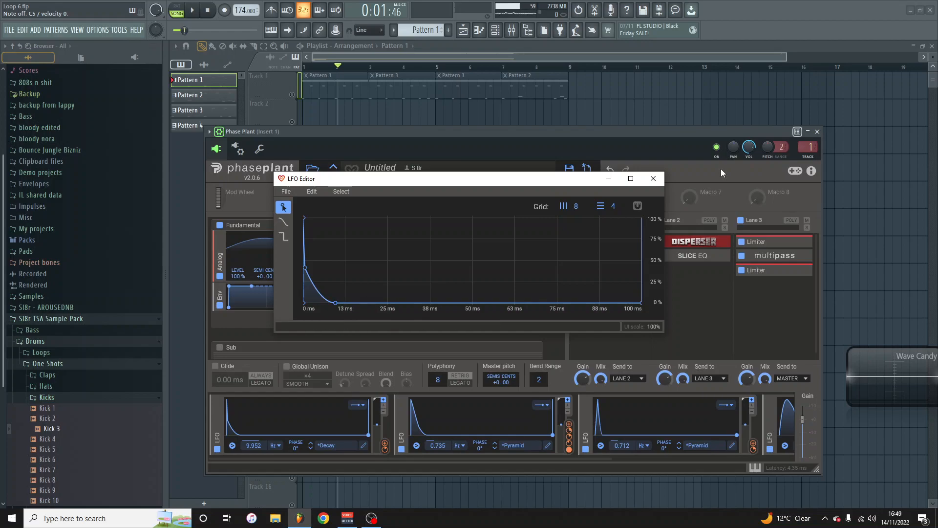
{"action": "left_click", "coordinate": [653, 178]}
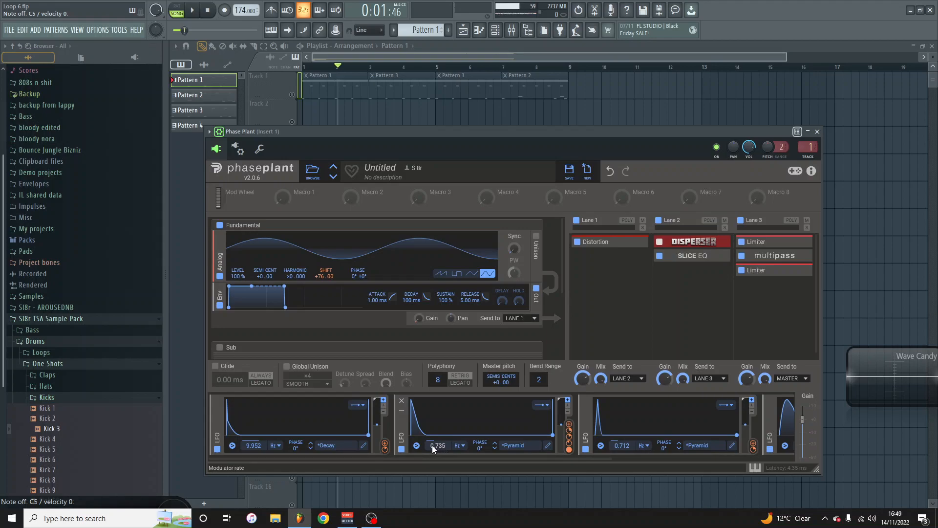
Set the second LFO's rate to 1.197 Hz and the first LFO's rate to 17.33 Hz.
{"action": "mouse_move", "coordinate": [437, 446]}
{"action": "left_mouse_down"}
{"action": "mouse_move", "coordinate": [438, 470]}
{"action": "mouse_move", "coordinate": [437, 433]}
{"action": "left_mouse_up"}
{"action": "left_click_drag", "start_coordinate": [247, 447], "coordinate": [246, 447]}
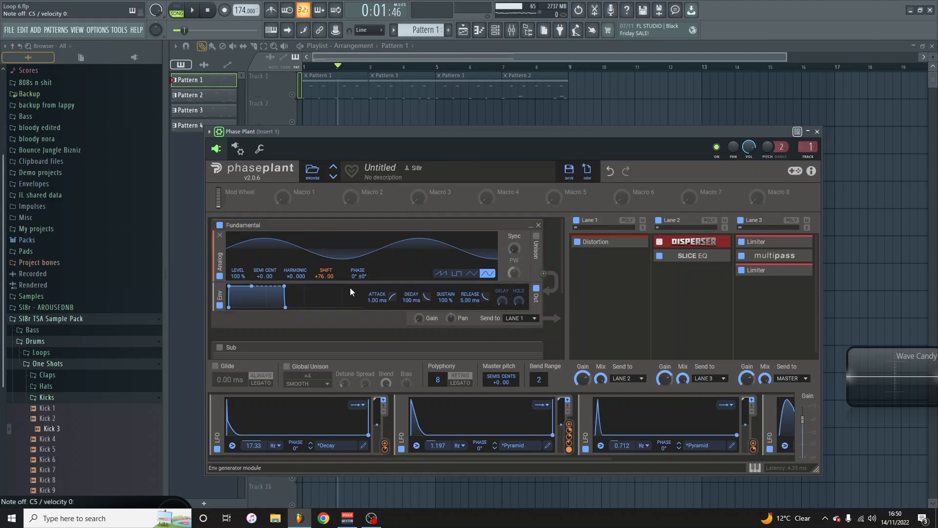
Enable the Noise generator group and expand it to show its modules.
{"action": "scroll", "coordinate": [350, 287], "scroll_direction": "down", "scroll_amount": 1}
{"action": "scroll", "coordinate": [349, 292], "scroll_direction": "down", "scroll_amount": 2}
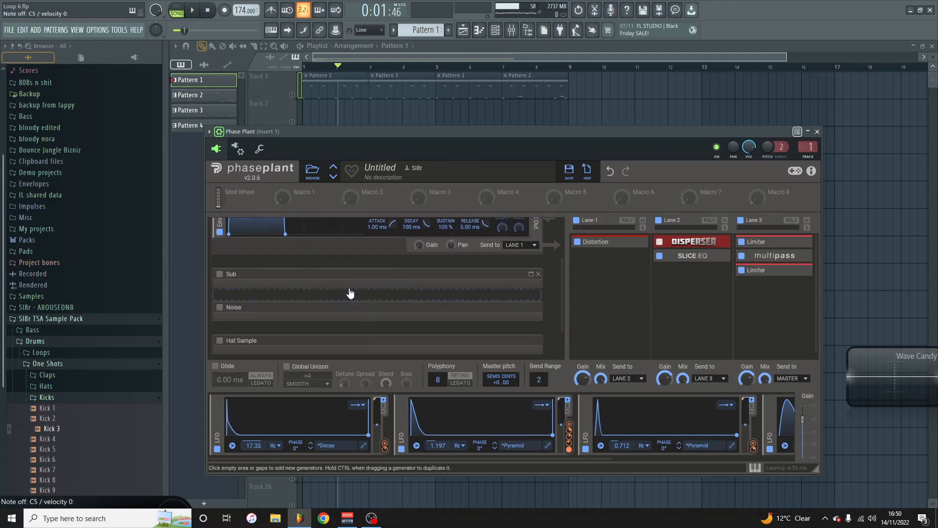
{"action": "left_click", "coordinate": [219, 308]}
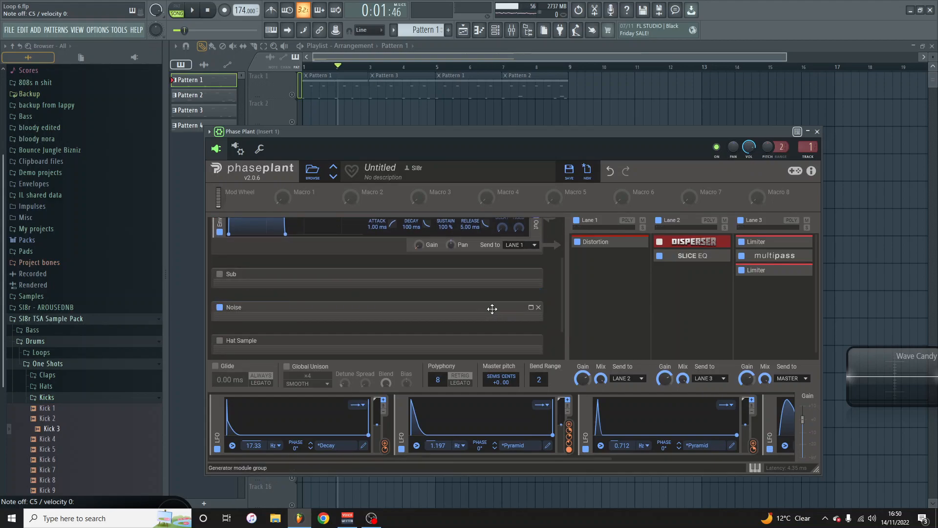
{"action": "left_click", "coordinate": [533, 309]}
{"action": "scroll", "coordinate": [435, 300], "scroll_direction": "down", "scroll_amount": 2}
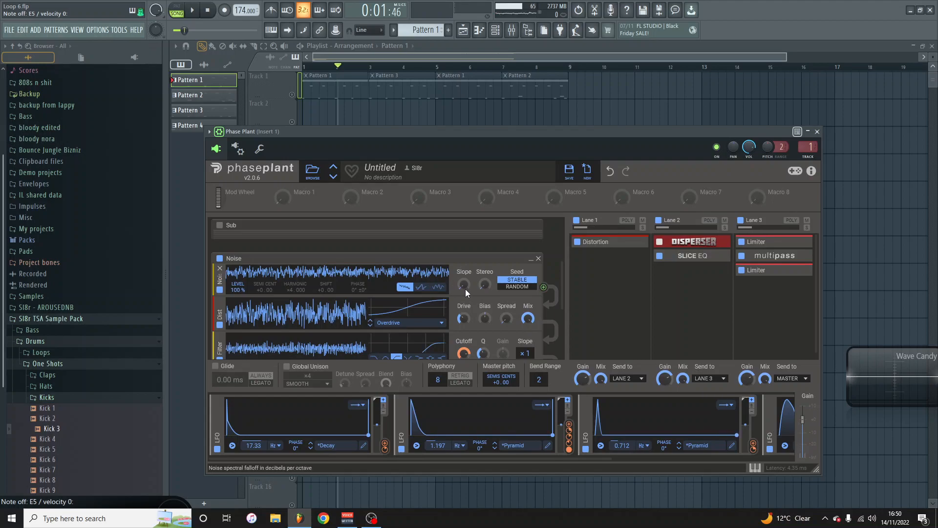
Try noise slopes of 6.0 dB/oct (brown) and 3.0 dB/oct (pink), and return the slope to its original setting.
{"action": "mouse_move", "coordinate": [468, 283]}
{"action": "left_mouse_down"}
{"action": "mouse_move", "coordinate": [467, 264]}
{"action": "mouse_move", "coordinate": [458, 291]}
{"action": "left_mouse_up"}
{"action": "left_click_drag", "start_coordinate": [463, 284], "coordinate": [463, 264]}
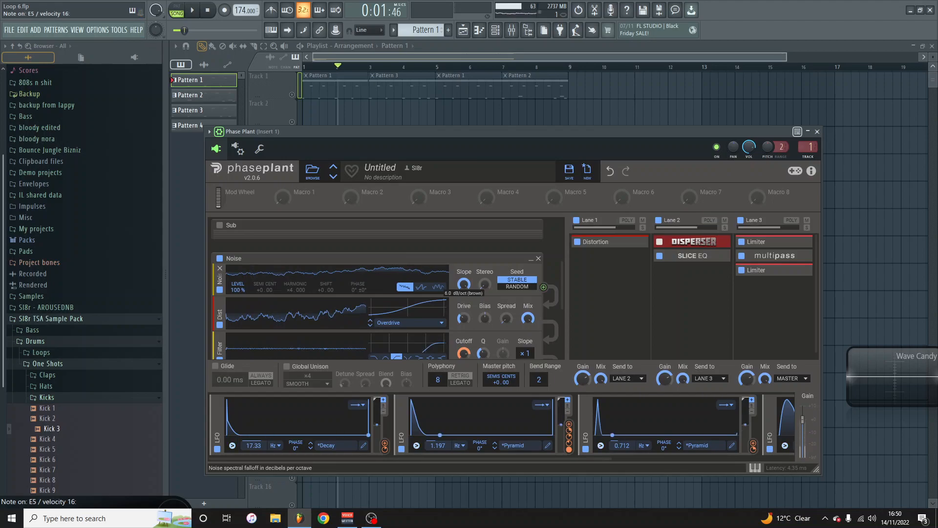
{"action": "left_click_drag", "start_coordinate": [463, 284], "coordinate": [464, 322]}
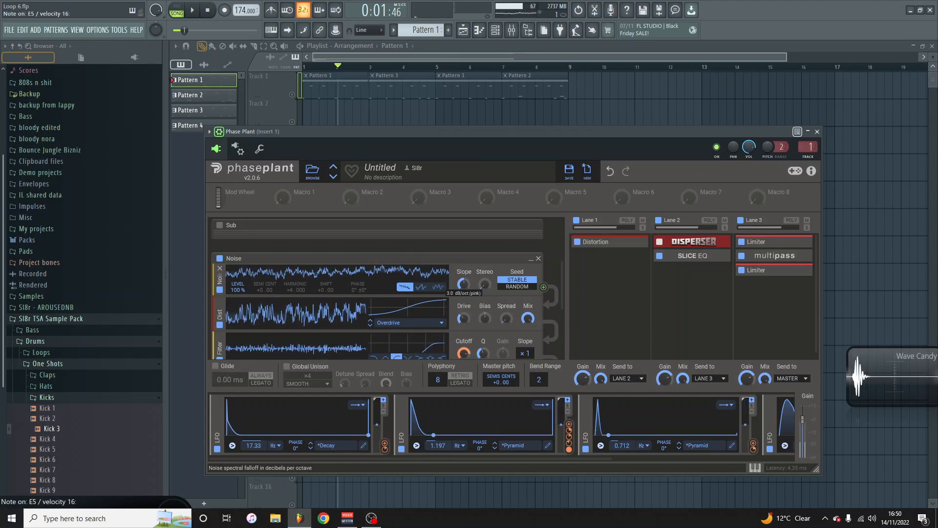
{"action": "left_click_drag", "start_coordinate": [463, 284], "coordinate": [463, 303]}
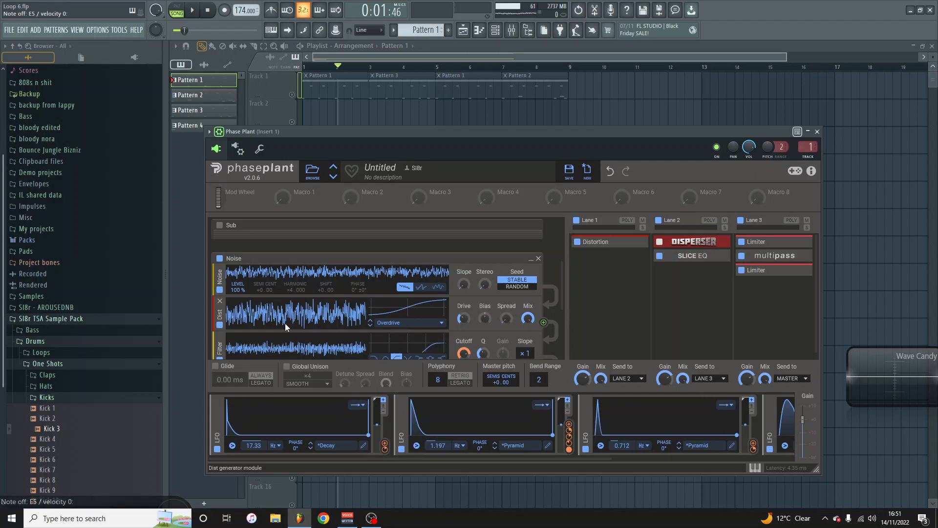
Try resetting the filter cutoff in the Noise group and undo the change.
{"action": "scroll", "coordinate": [285, 323], "scroll_direction": "down", "scroll_amount": 3}
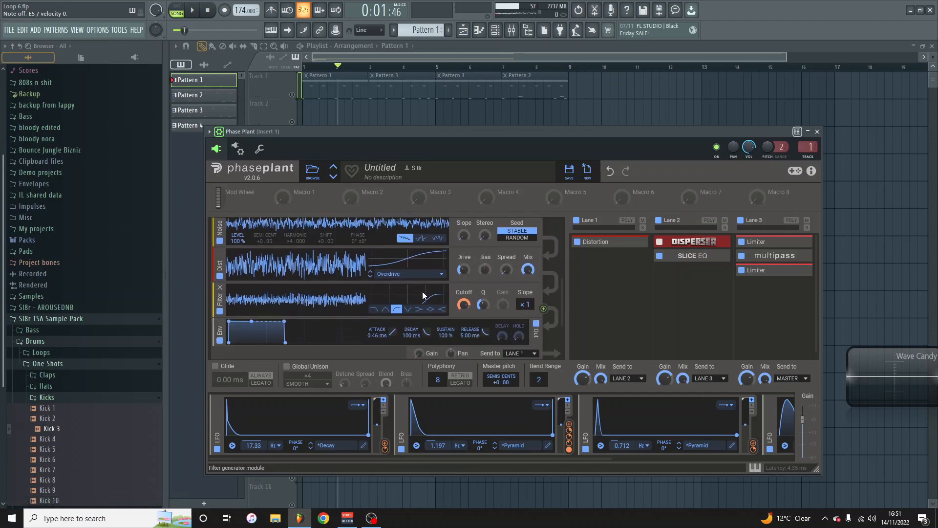
{"action": "mouse_move", "coordinate": [465, 316]}
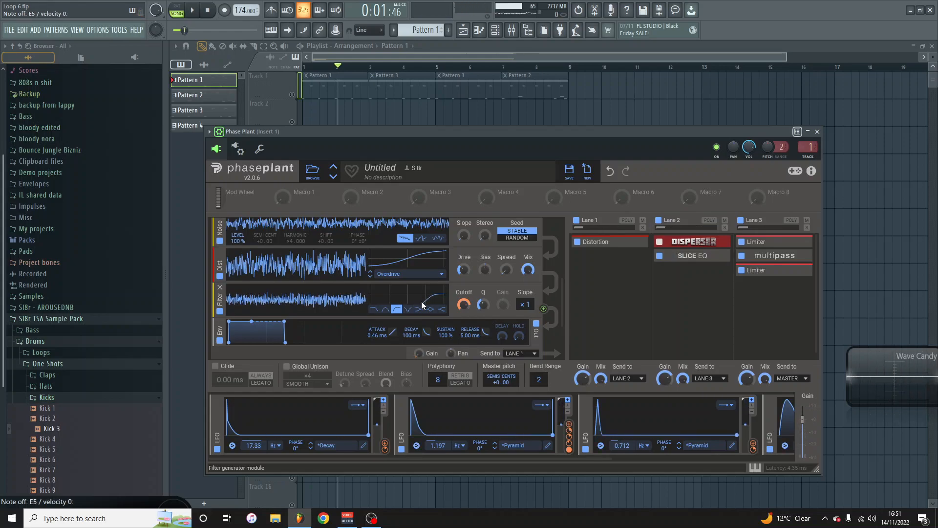
{"action": "double_click", "coordinate": [465, 314]}
{"action": "key", "text": "ctrl+z"}
{"action": "scroll", "coordinate": [390, 288], "scroll_direction": "up", "scroll_amount": 3}
{"action": "scroll", "coordinate": [389, 286], "scroll_direction": "up", "scroll_amount": 1}
{"action": "scroll", "coordinate": [388, 284], "scroll_direction": "down", "scroll_amount": 4}
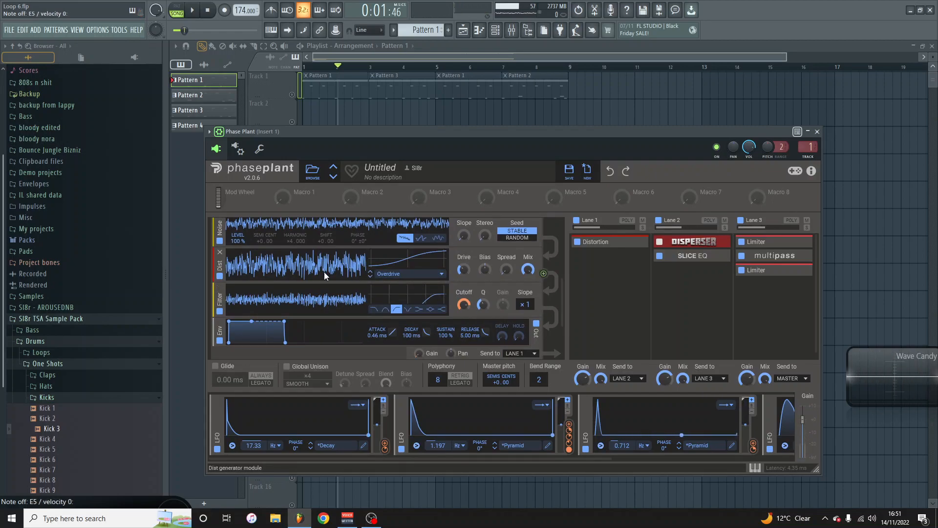
Enable the Sub generator group and expand it to show its oscillator and envelope.
{"action": "scroll", "coordinate": [324, 272], "scroll_direction": "up", "scroll_amount": 5}
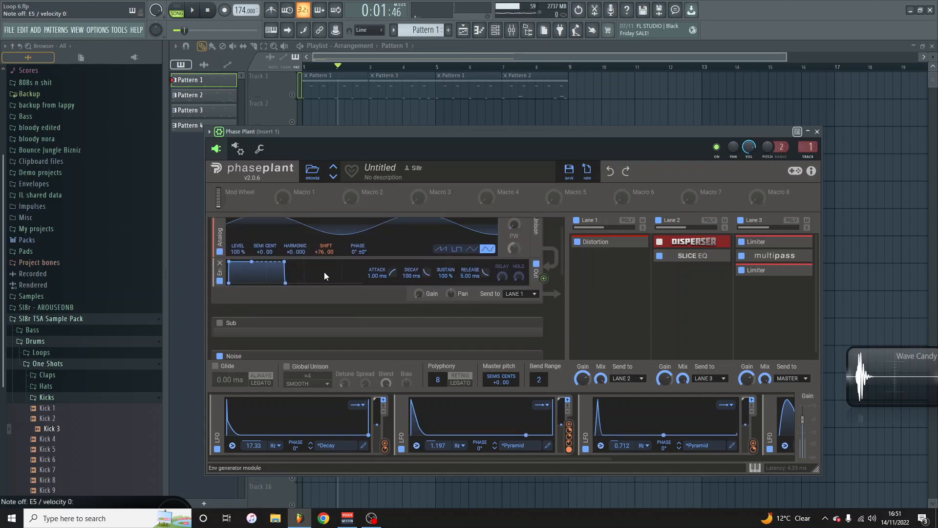
{"action": "left_click", "coordinate": [218, 317]}
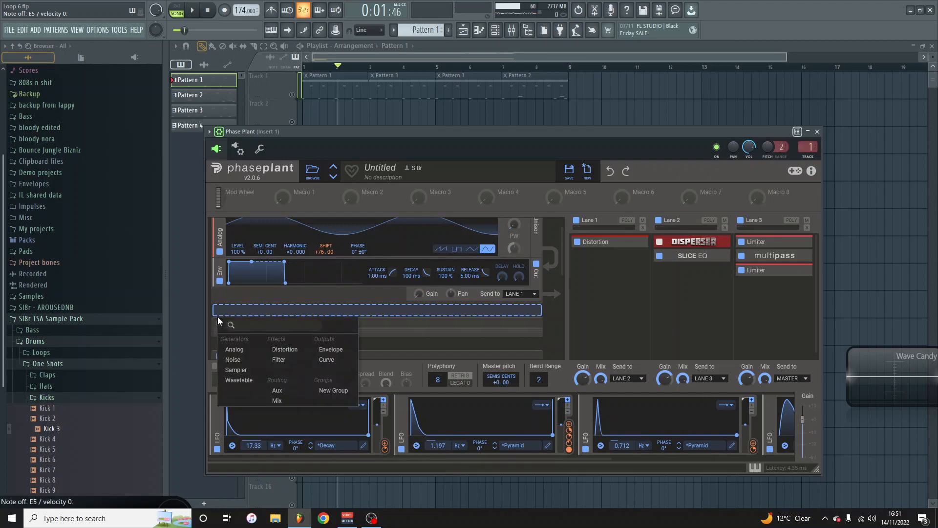
{"action": "left_click", "coordinate": [216, 318]}
{"action": "left_click", "coordinate": [218, 323]}
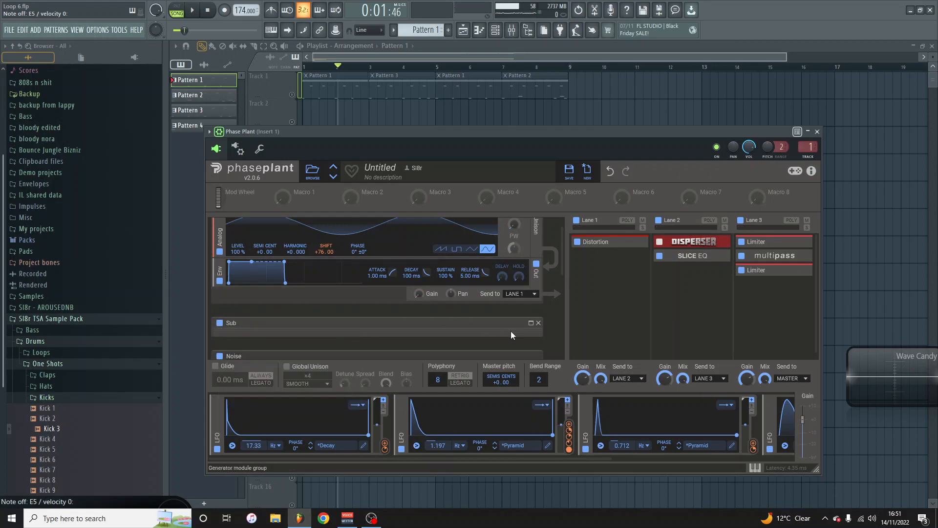
{"action": "left_click", "coordinate": [531, 323]}
{"action": "scroll", "coordinate": [434, 283], "scroll_direction": "down", "scroll_amount": 2}
{"action": "scroll", "coordinate": [434, 287], "scroll_direction": "down", "scroll_amount": 1}
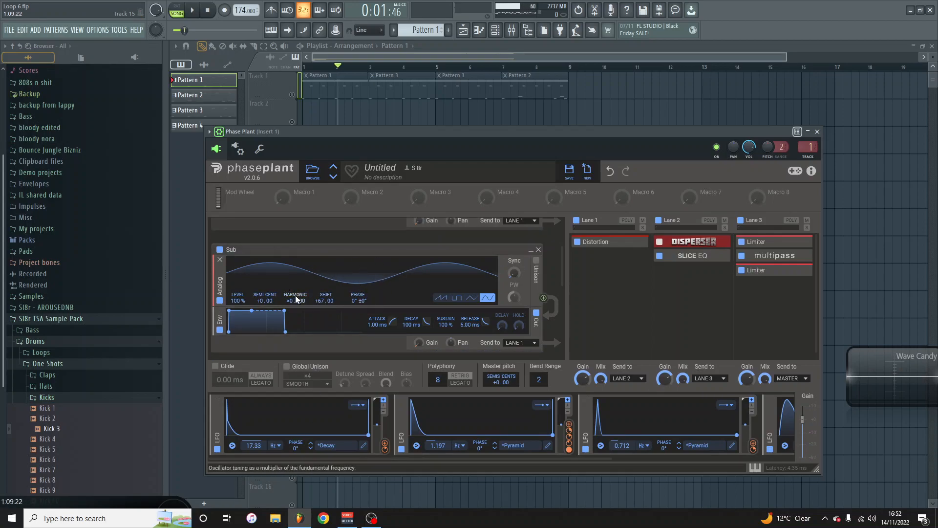
Set the Sub oscillator's frequency shift to +76.00, matching the Fundamental oscillator.
{"action": "left_click_drag", "start_coordinate": [326, 300], "coordinate": [326, 291]}
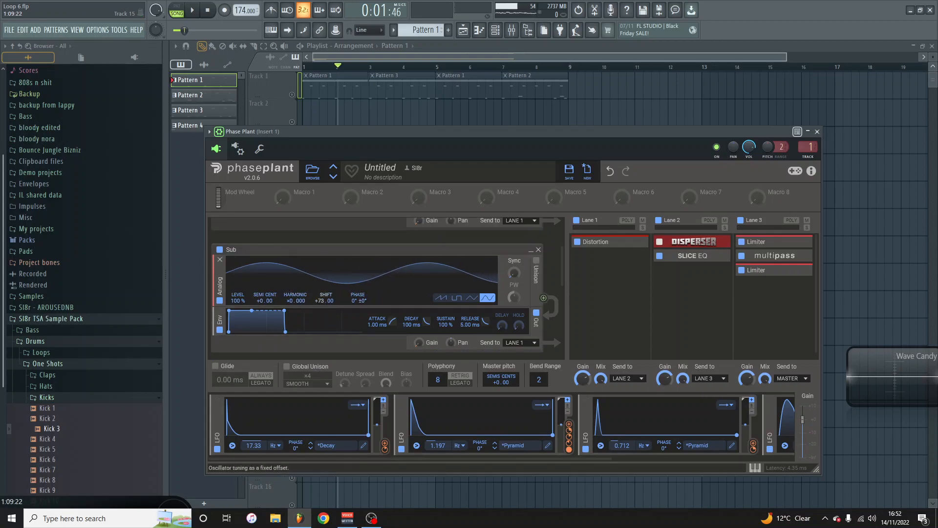
{"action": "scroll", "coordinate": [311, 278], "scroll_direction": "up", "scroll_amount": 2}
{"action": "scroll", "coordinate": [312, 279], "scroll_direction": "down", "scroll_amount": 1}
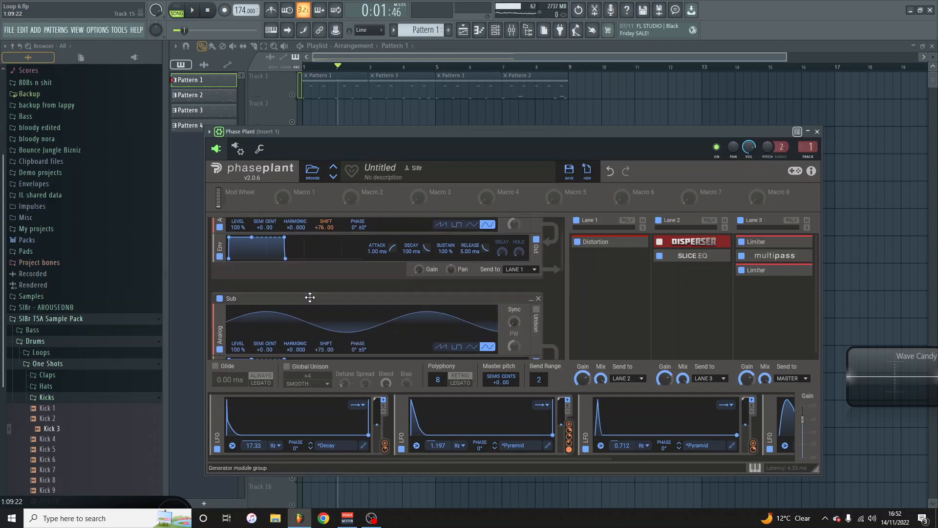
{"action": "scroll", "coordinate": [311, 297], "scroll_direction": "down", "scroll_amount": 1}
{"action": "left_click_drag", "start_coordinate": [326, 325], "coordinate": [314, 325]}
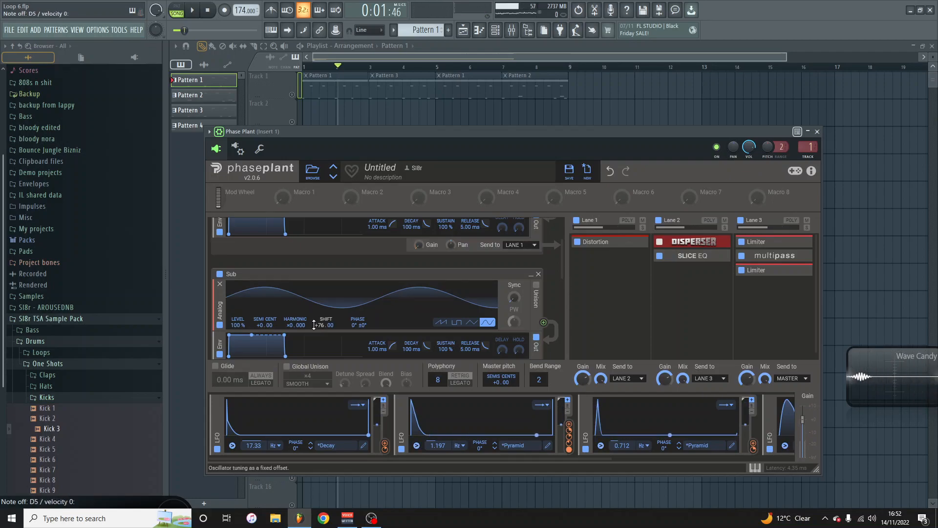
Examine the third LFO's Pyramid curve in the LFO Editor and move its end node slightly earlier.
{"action": "scroll", "coordinate": [313, 325], "scroll_direction": "down", "scroll_amount": 2}
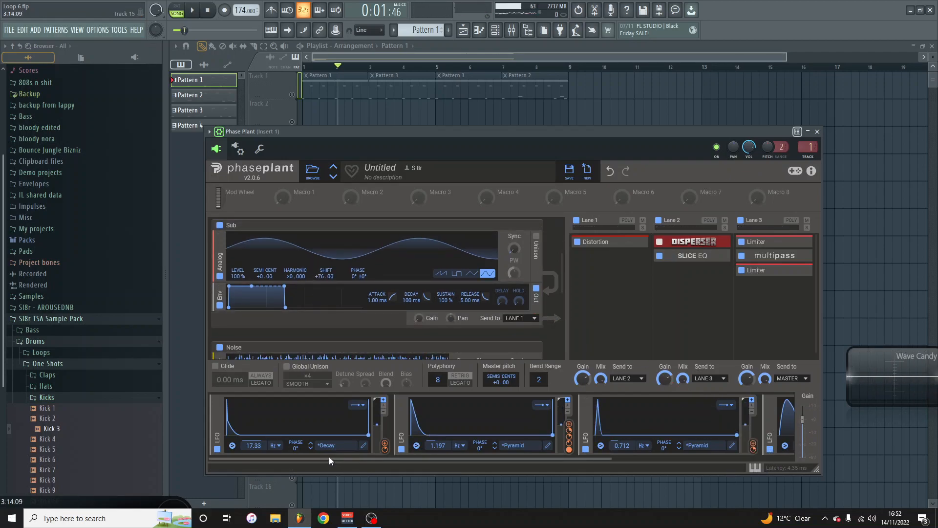
{"action": "left_click_drag", "start_coordinate": [329, 456], "coordinate": [518, 448]}
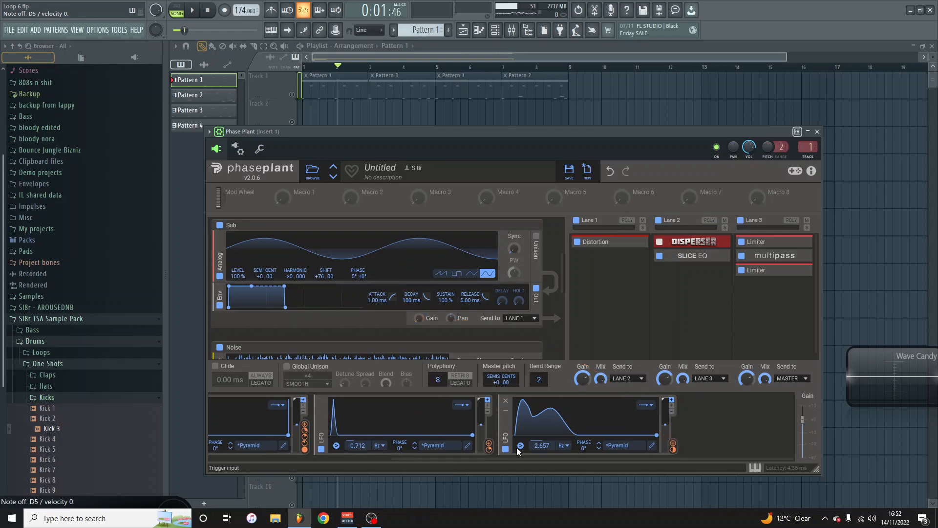
{"action": "scroll", "coordinate": [401, 342], "scroll_direction": "down", "scroll_amount": 6}
{"action": "scroll", "coordinate": [406, 334], "scroll_direction": "up", "scroll_amount": 2}
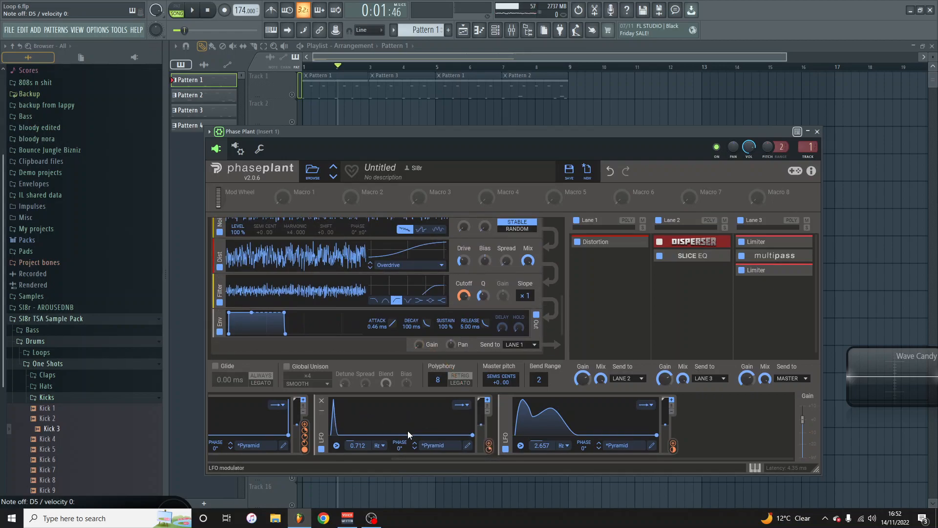
{"action": "left_click", "coordinate": [467, 445]}
{"action": "scroll", "coordinate": [308, 231], "scroll_direction": "up", "scroll_amount": 5}
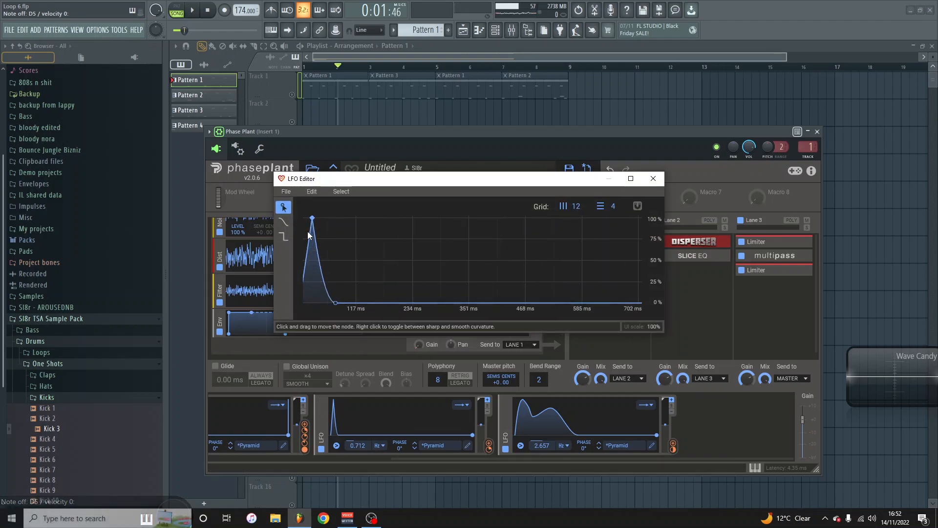
{"action": "left_click_drag", "start_coordinate": [374, 308], "coordinate": [450, 308]}
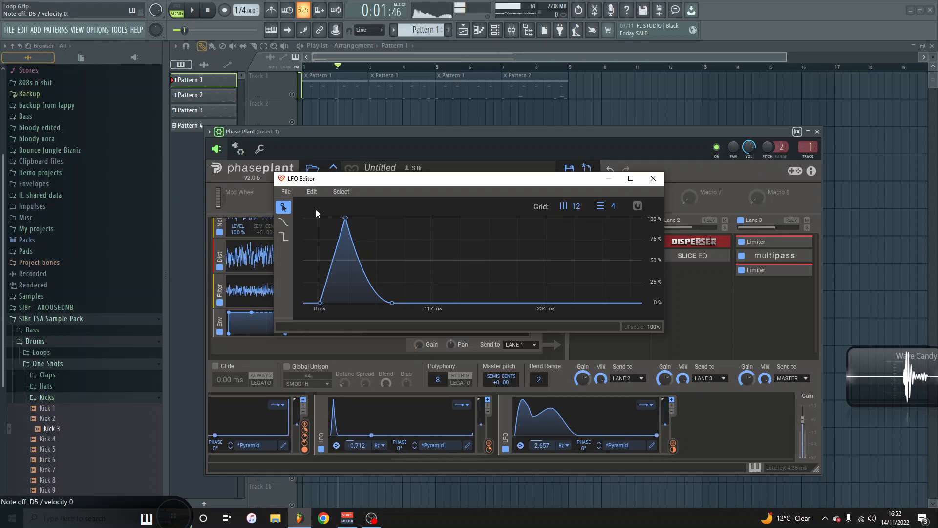
{"action": "left_click_drag", "start_coordinate": [391, 303], "coordinate": [389, 348]}
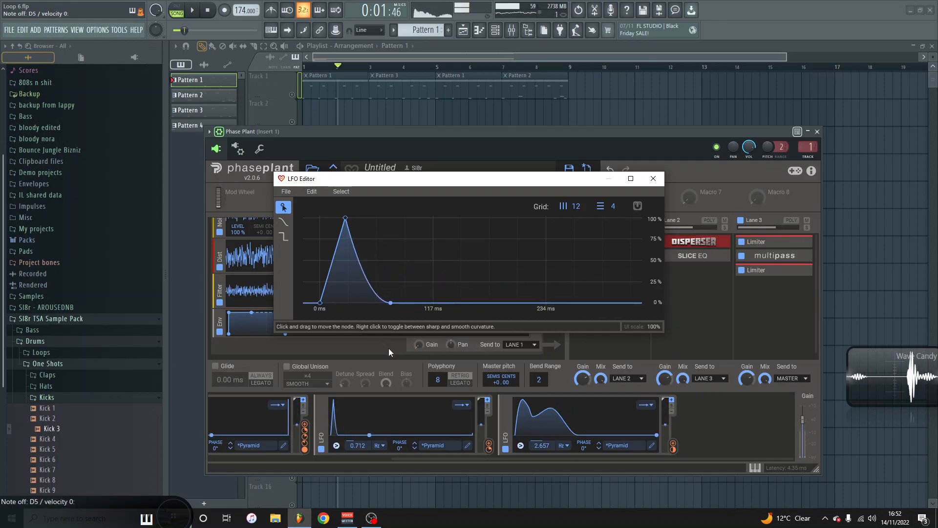
{"action": "left_click", "coordinate": [653, 178]}
Examine the fourth LFO's double-peak curve in the LFO Editor and audition the Kick 4 and Kick 3 samples for comparison.
{"action": "scroll", "coordinate": [382, 289], "scroll_direction": "up", "scroll_amount": 3}
{"action": "scroll", "coordinate": [382, 289], "scroll_direction": "up", "scroll_amount": 2}
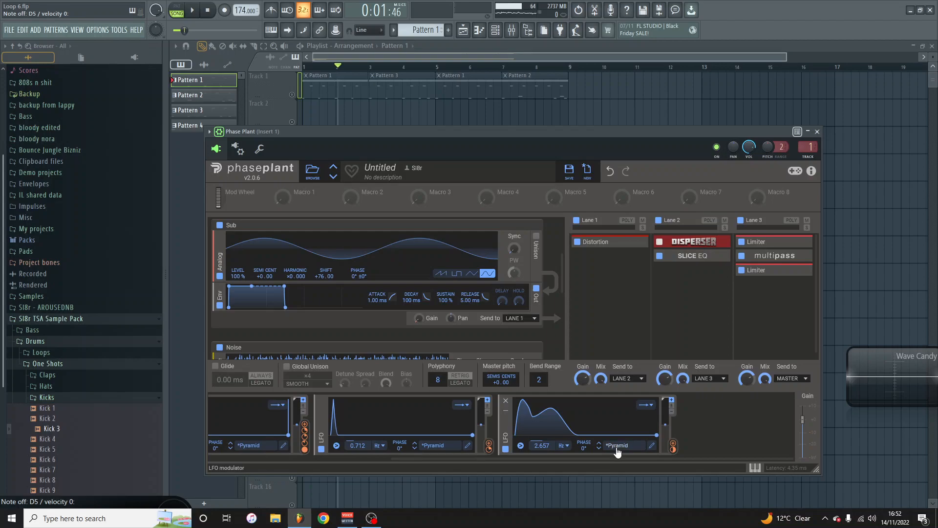
{"action": "left_click", "coordinate": [652, 445]}
{"action": "left_click_drag", "start_coordinate": [345, 259], "coordinate": [389, 246]}
{"action": "left_click", "coordinate": [377, 247]}
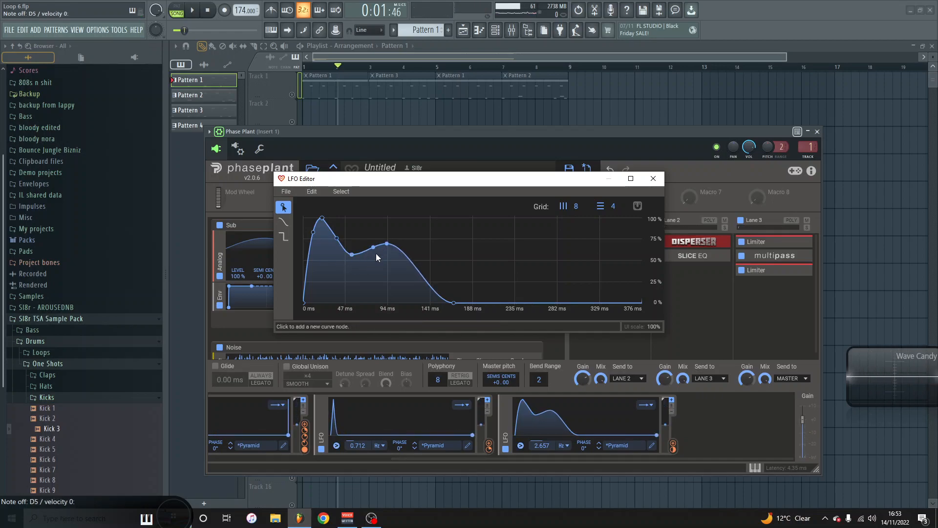
{"action": "left_click", "coordinate": [78, 438]}
{"action": "left_click", "coordinate": [74, 430]}
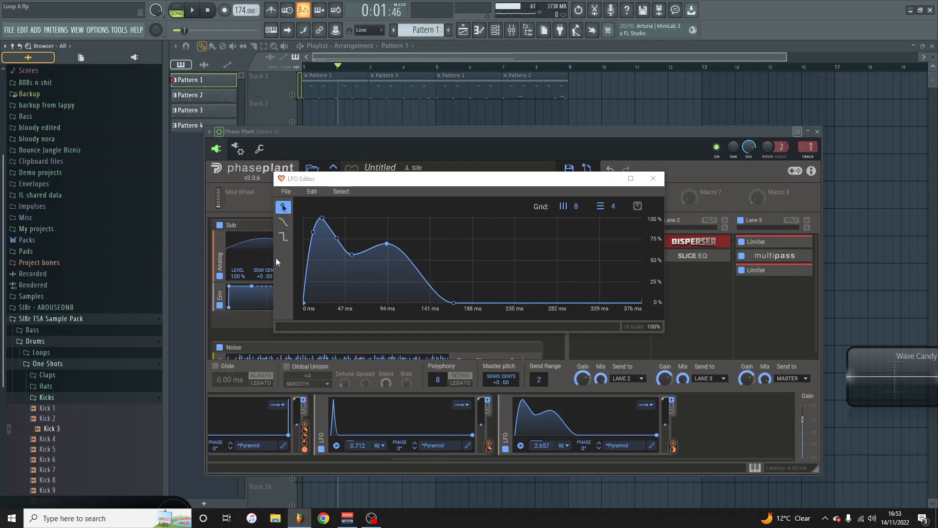
Try the fourth LFO's first peak at 0 ms with an added dip, and reshape it to a 100 % peak at about 15 ms.
{"action": "scroll", "coordinate": [305, 239], "scroll_direction": "up", "scroll_amount": 4}
{"action": "left_click_drag", "start_coordinate": [353, 217], "coordinate": [260, 215]}
{"action": "scroll", "coordinate": [349, 268], "scroll_direction": "down", "scroll_amount": 1}
{"action": "scroll", "coordinate": [349, 269], "scroll_direction": "down", "scroll_amount": 1}
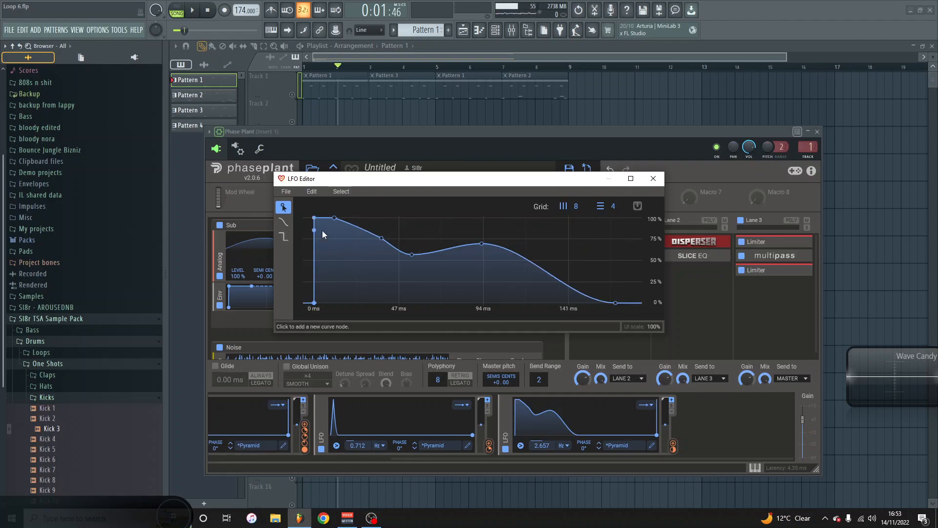
{"action": "left_click_drag", "start_coordinate": [334, 218], "coordinate": [336, 247]}
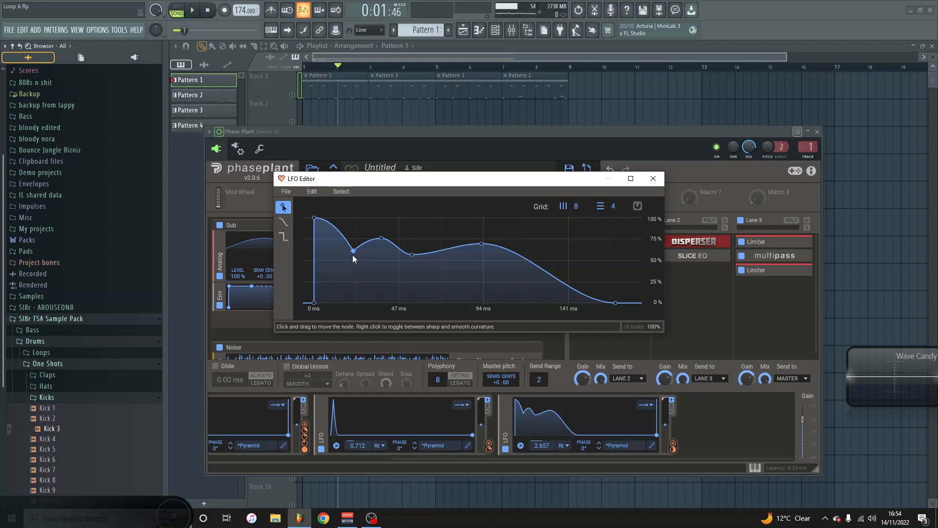
{"action": "left_click_drag", "start_coordinate": [353, 251], "coordinate": [342, 219]}
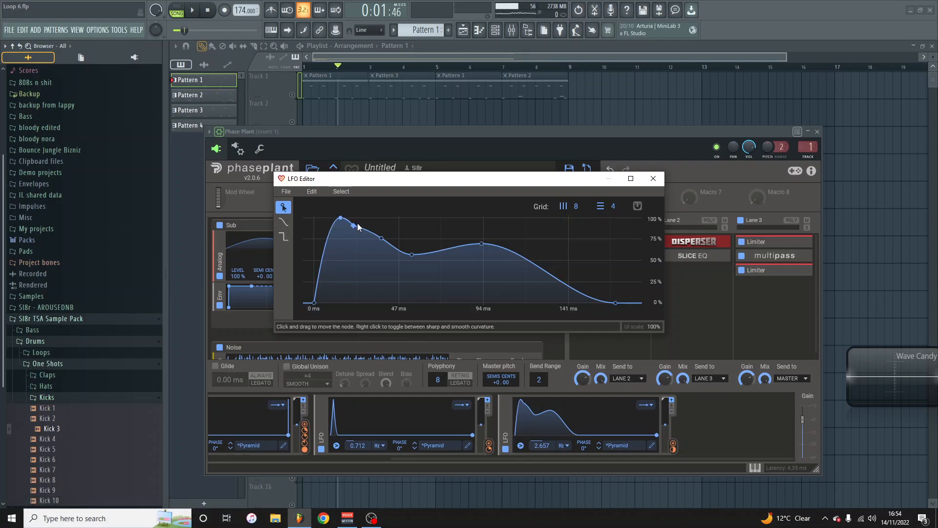
Smooth the shoulder after the fourth LFO's first peak and move its second peak to about 81 ms at 68 %.
{"action": "left_click_drag", "start_coordinate": [356, 225], "coordinate": [355, 222]}
{"action": "mouse_move", "coordinate": [481, 243]}
{"action": "left_mouse_down"}
{"action": "mouse_move", "coordinate": [444, 245]}
{"action": "mouse_move", "coordinate": [464, 241]}
{"action": "left_mouse_up"}
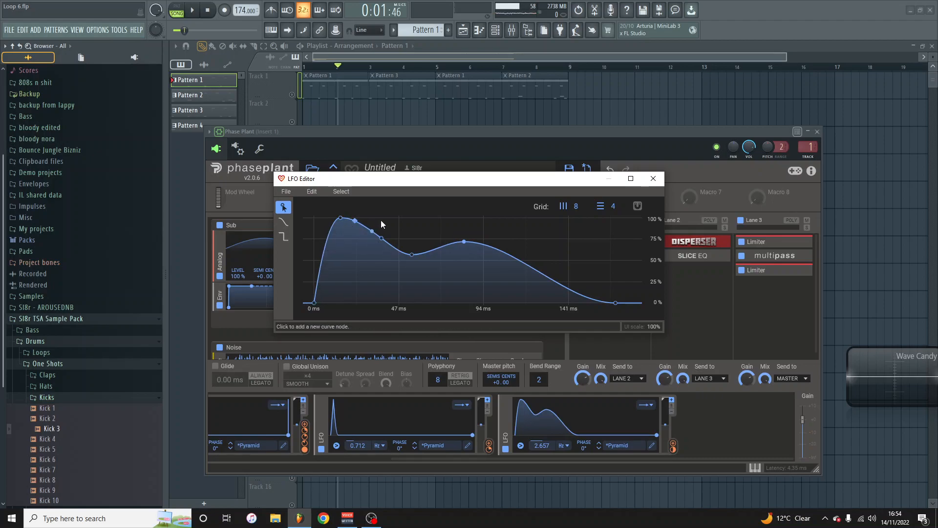
{"action": "mouse_move", "coordinate": [465, 241]}
{"action": "left_mouse_down"}
{"action": "mouse_move", "coordinate": [464, 225]}
{"action": "mouse_move", "coordinate": [460, 245]}
{"action": "left_mouse_up"}
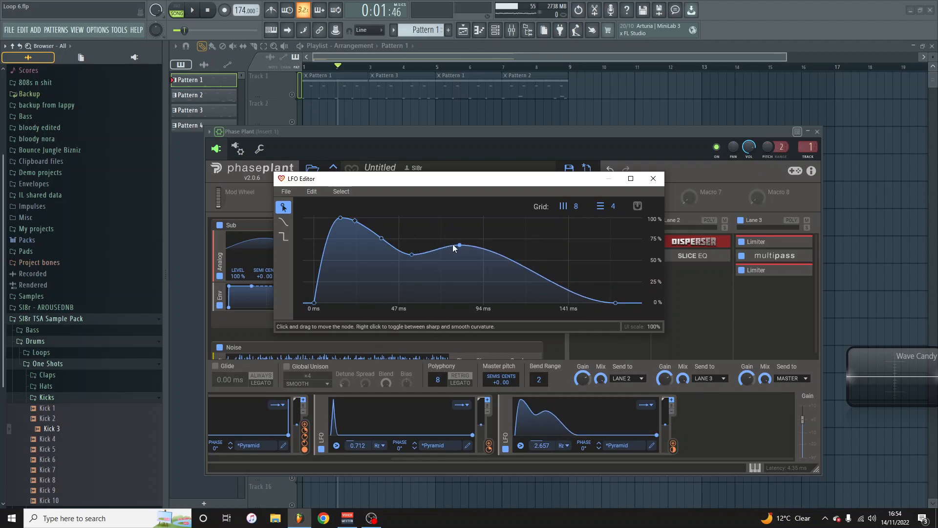
{"action": "left_click", "coordinate": [653, 179]}
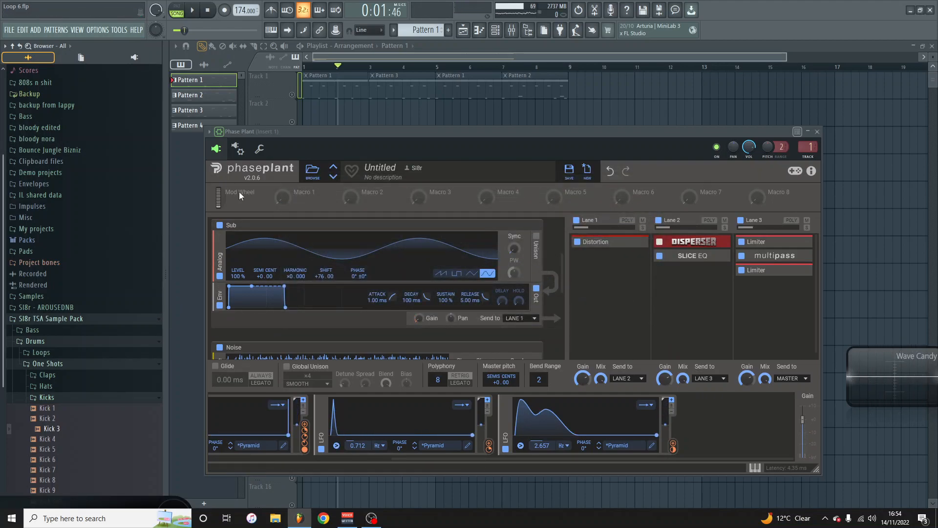
Set the fourth LFO's rate to 3.986 Hz, comparing the kick with the Sub group off and on.
{"action": "left_click", "coordinate": [219, 225]}
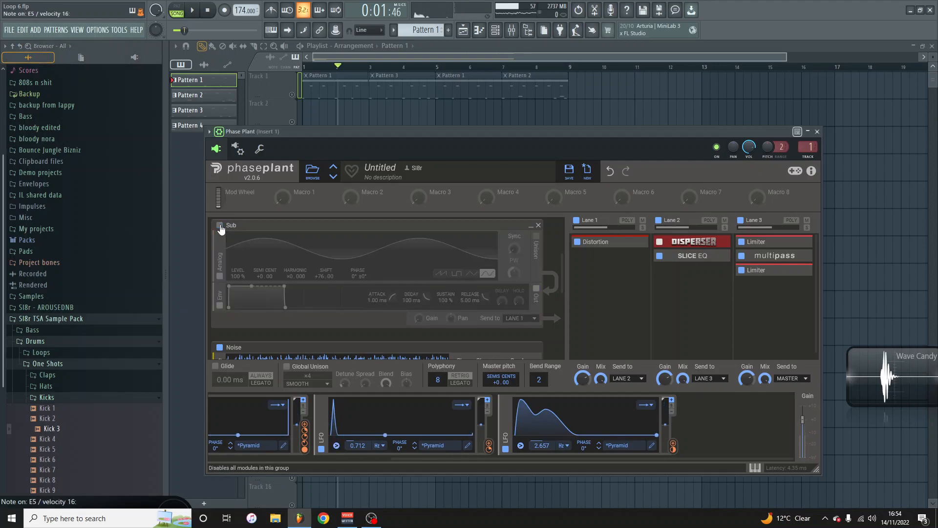
{"action": "left_click", "coordinate": [220, 225]}
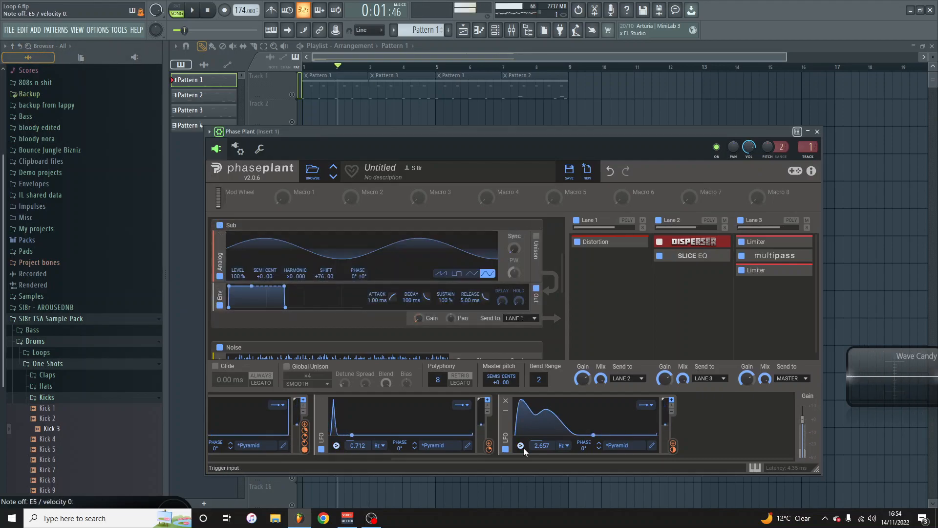
{"action": "left_click_drag", "start_coordinate": [540, 447], "coordinate": [541, 434]}
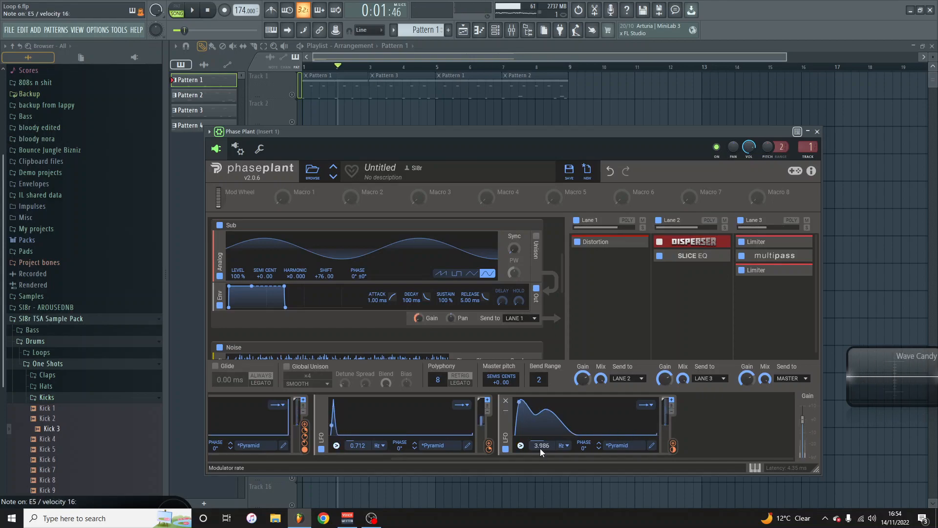
{"action": "left_click", "coordinate": [219, 225]}
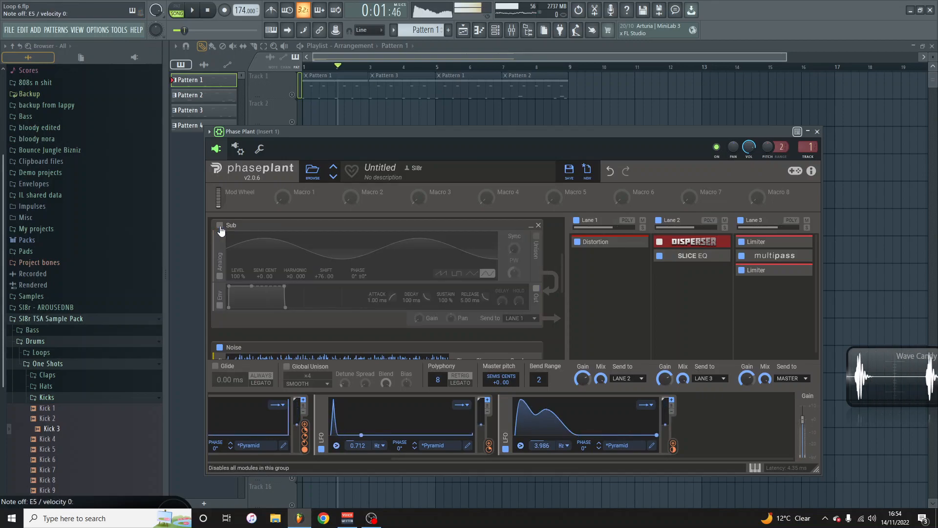
{"action": "left_click", "coordinate": [219, 226]}
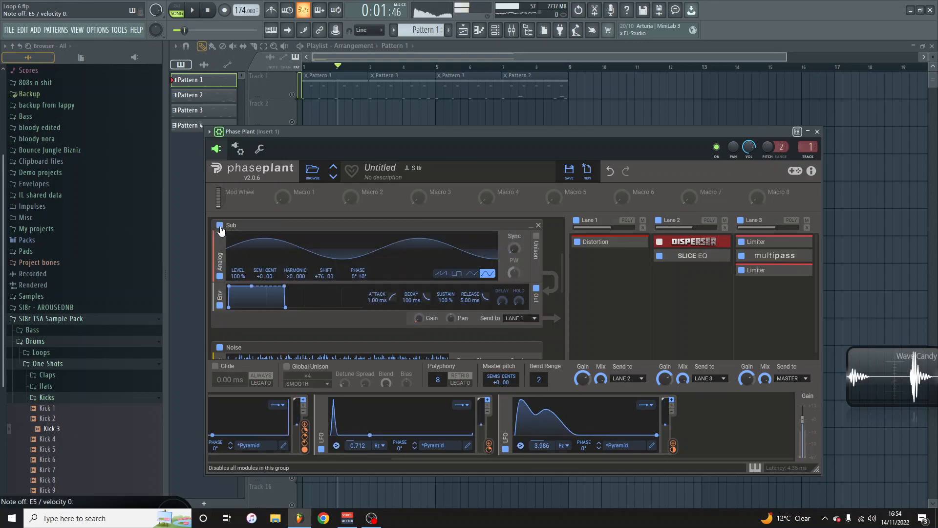
Expand the Hat Sample group and turn it on.
{"action": "scroll", "coordinate": [280, 273], "scroll_direction": "down", "scroll_amount": 1}
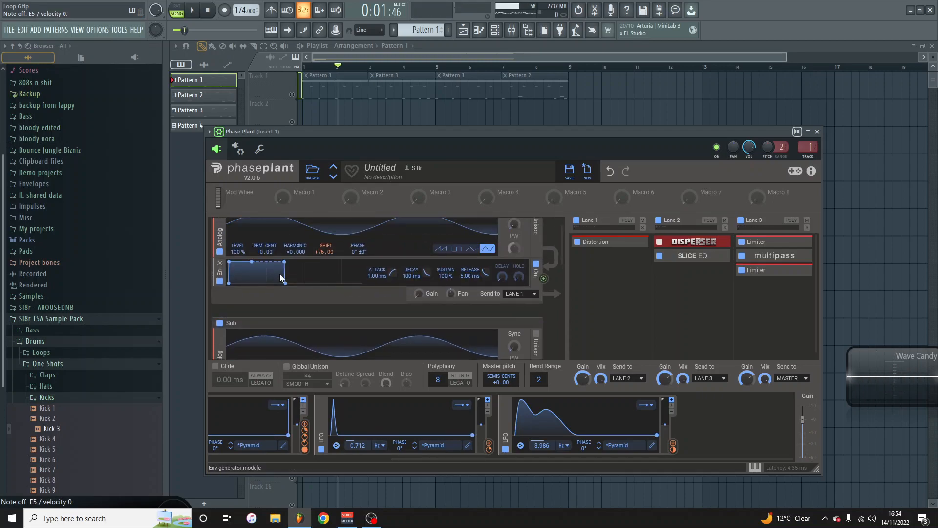
{"action": "scroll", "coordinate": [280, 274], "scroll_direction": "down", "scroll_amount": 2}
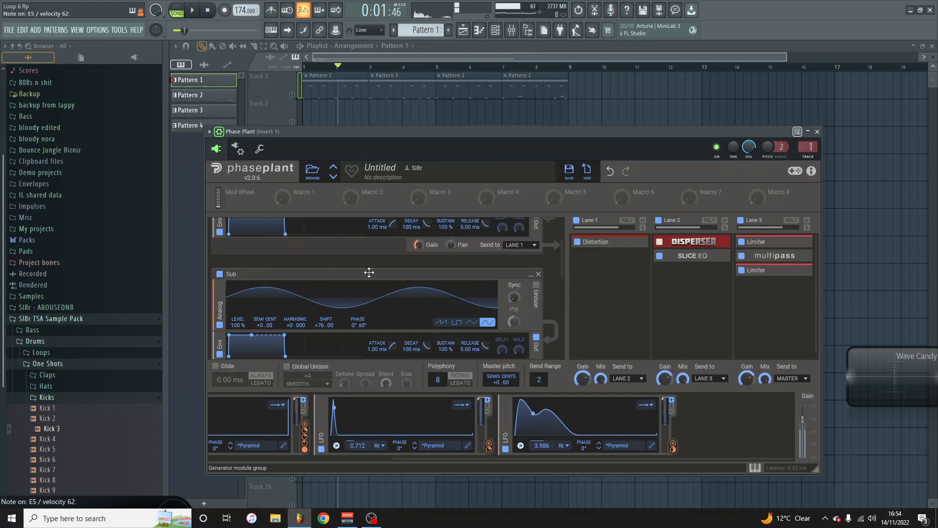
{"action": "left_click", "coordinate": [538, 275]}
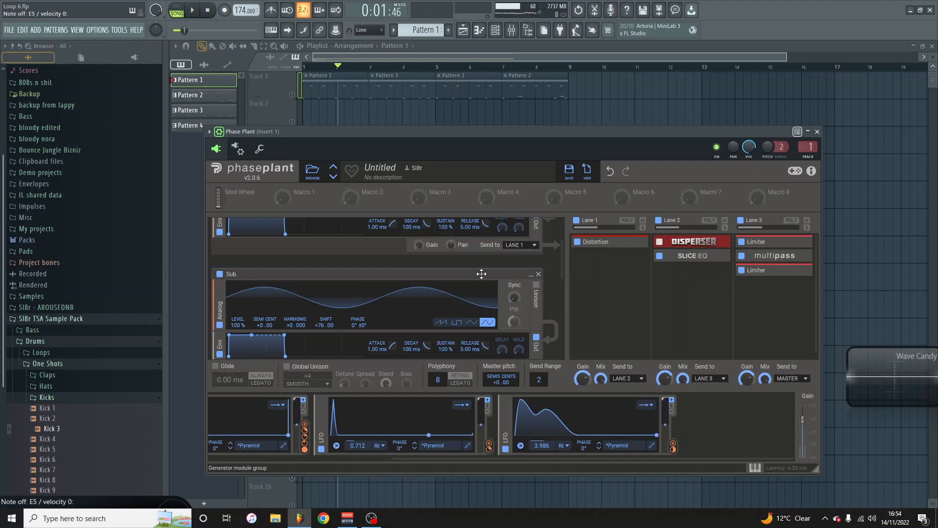
{"action": "scroll", "coordinate": [282, 302], "scroll_direction": "down", "scroll_amount": 2}
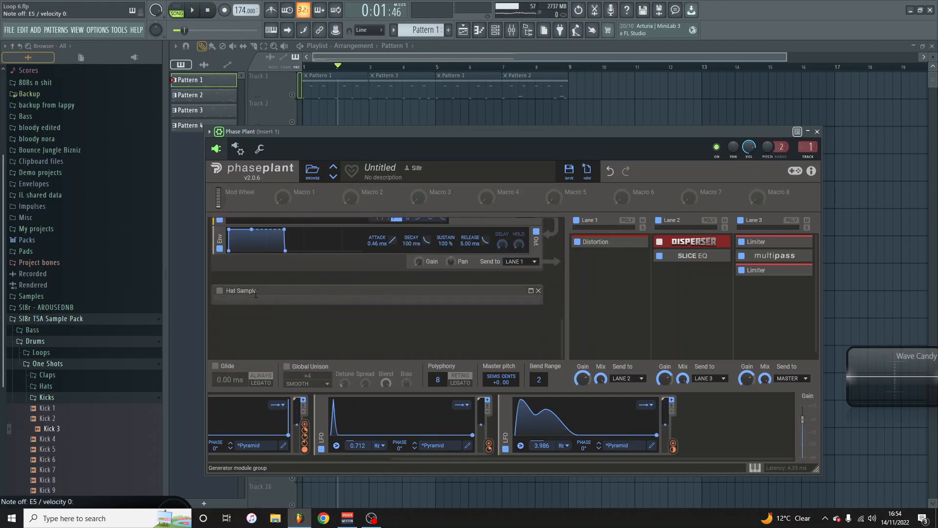
{"action": "left_click", "coordinate": [531, 292]}
{"action": "scroll", "coordinate": [411, 308], "scroll_direction": "down", "scroll_amount": 2}
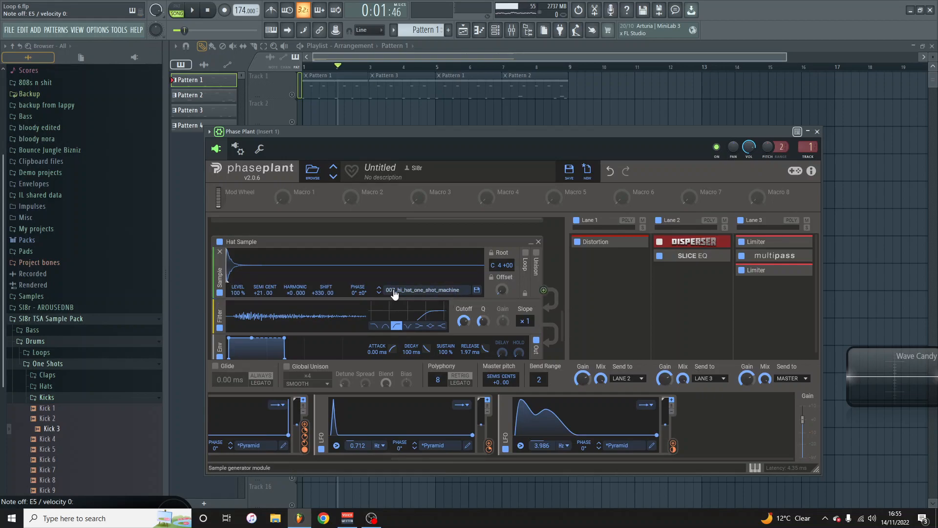
Collapse the Noise, Sub and Fundamental generator groups.
{"action": "scroll", "coordinate": [240, 265], "scroll_direction": "down", "scroll_amount": 5}
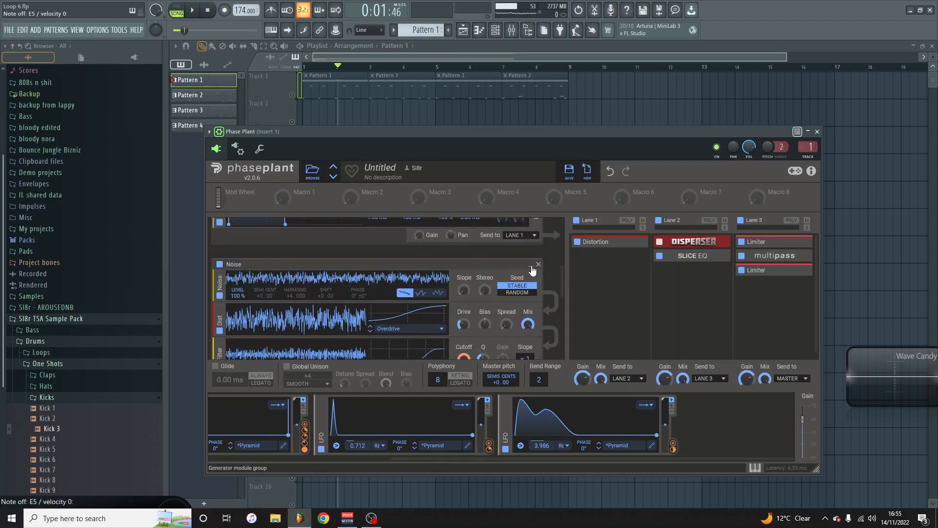
{"action": "left_click", "coordinate": [531, 266]}
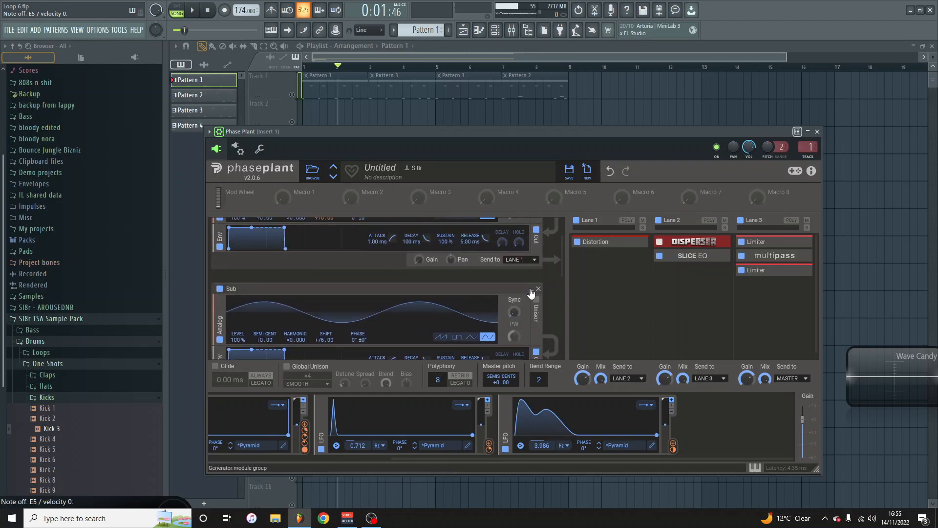
{"action": "left_click", "coordinate": [531, 290]}
{"action": "left_click", "coordinate": [531, 226]}
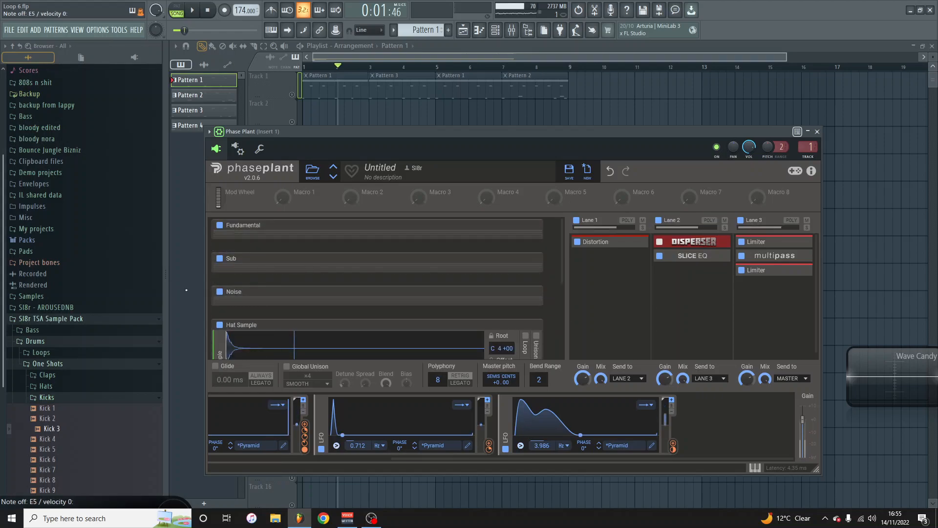
Turn off the Fundamental, Sub and Noise groups and audition the Hat Sample group on its own.
{"action": "left_click", "coordinate": [220, 225]}
{"action": "left_click", "coordinate": [220, 258]}
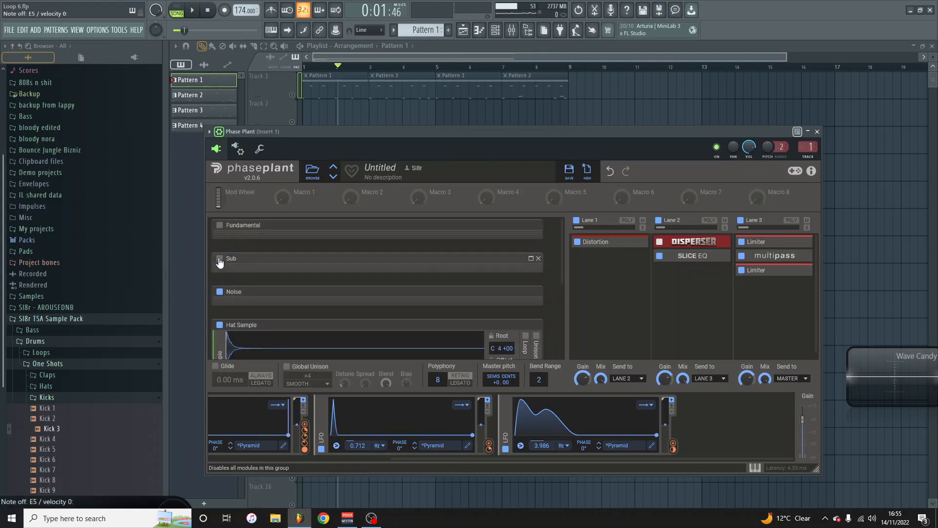
{"action": "left_click", "coordinate": [219, 292]}
{"action": "scroll", "coordinate": [244, 288], "scroll_direction": "down", "scroll_amount": 2}
{"action": "scroll", "coordinate": [257, 292], "scroll_direction": "down", "scroll_amount": 1}
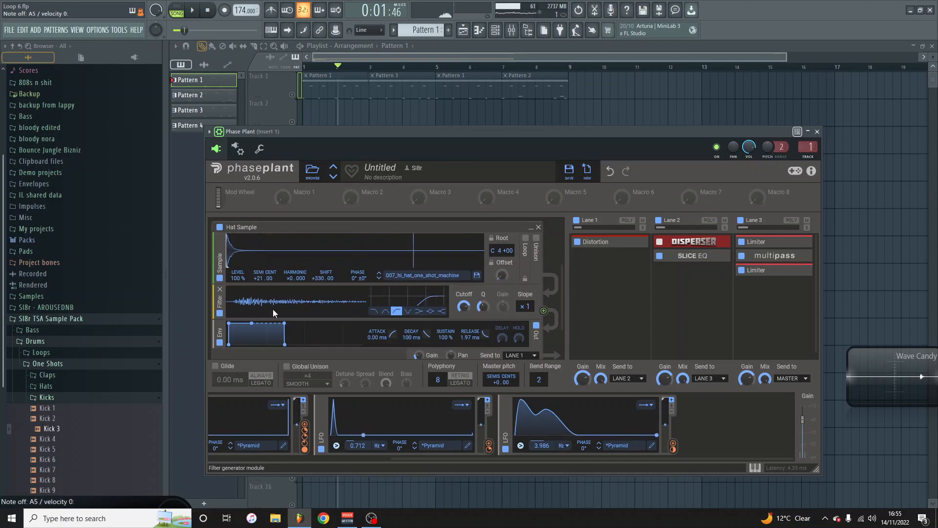
{"action": "scroll", "coordinate": [288, 310], "scroll_direction": "down", "scroll_amount": 4}
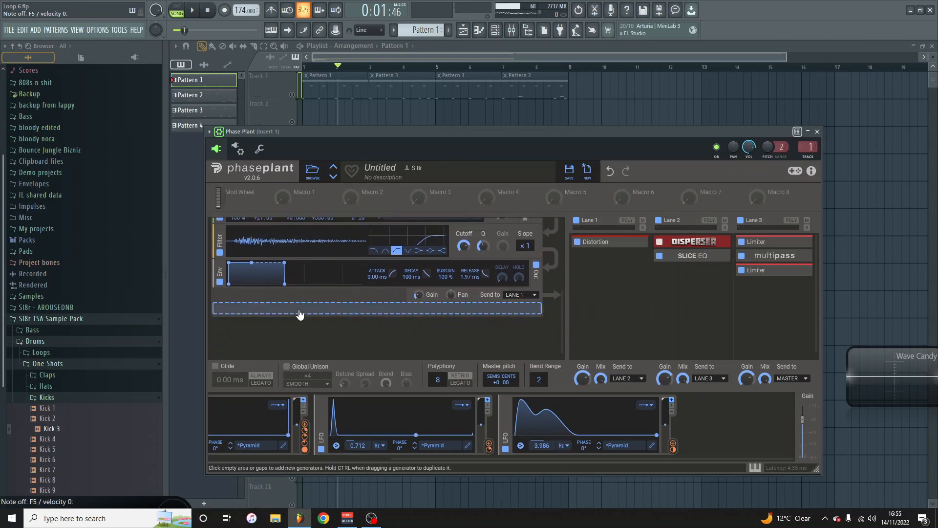
{"action": "scroll", "coordinate": [382, 273], "scroll_direction": "up", "scroll_amount": 3}
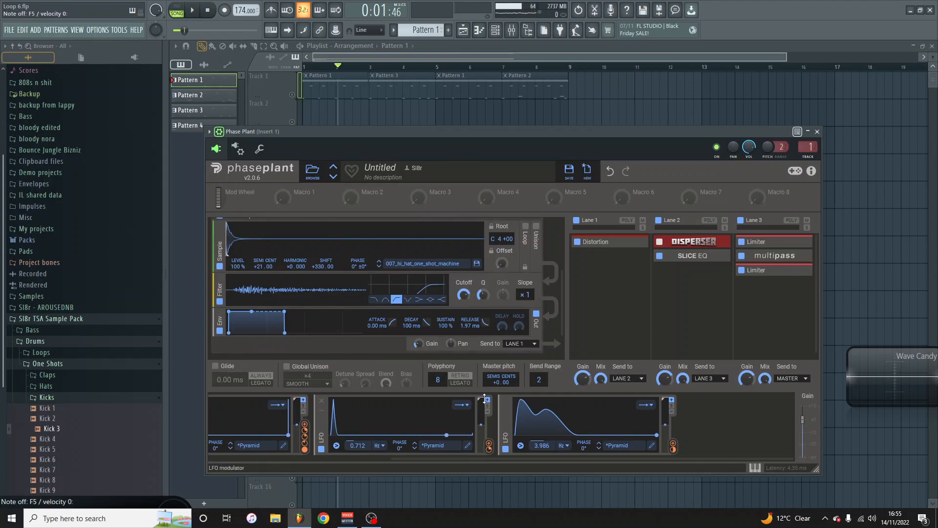
Bypass all the effects in Lanes 1 to 3: Distortion, Disperser, Slice EQ, Multipass and both Limiters.
{"action": "left_click_drag", "start_coordinate": [401, 460], "coordinate": [190, 455]}
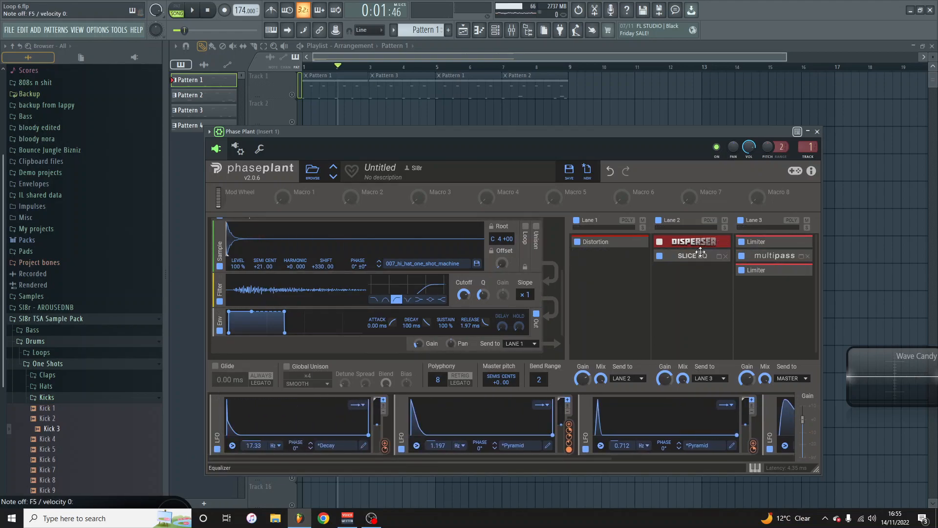
{"action": "left_click", "coordinate": [577, 241]}
{"action": "left_click", "coordinate": [660, 256]}
{"action": "left_click", "coordinate": [742, 241]}
{"action": "left_click", "coordinate": [741, 256]}
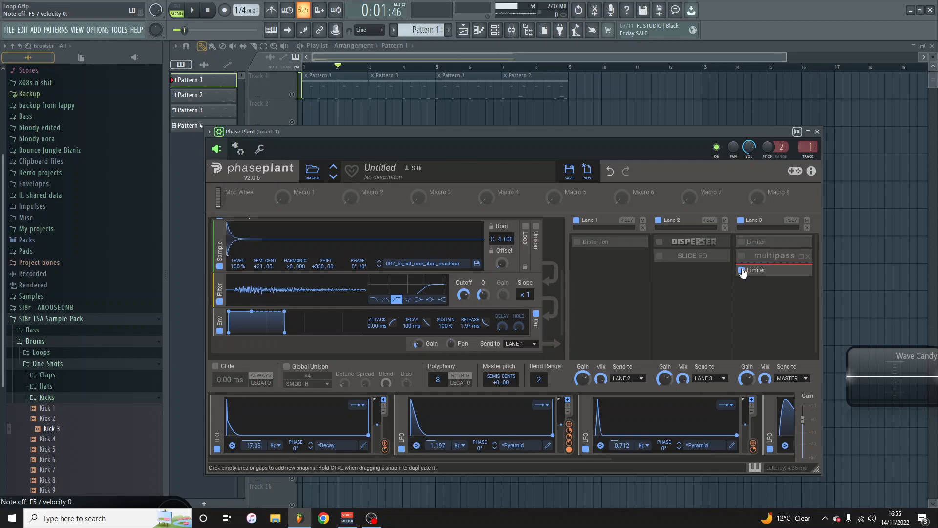
{"action": "left_click", "coordinate": [742, 270]}
Turn the Fundamental, Sub and Noise groups back on.
{"action": "scroll", "coordinate": [283, 301], "scroll_direction": "up", "scroll_amount": 3}
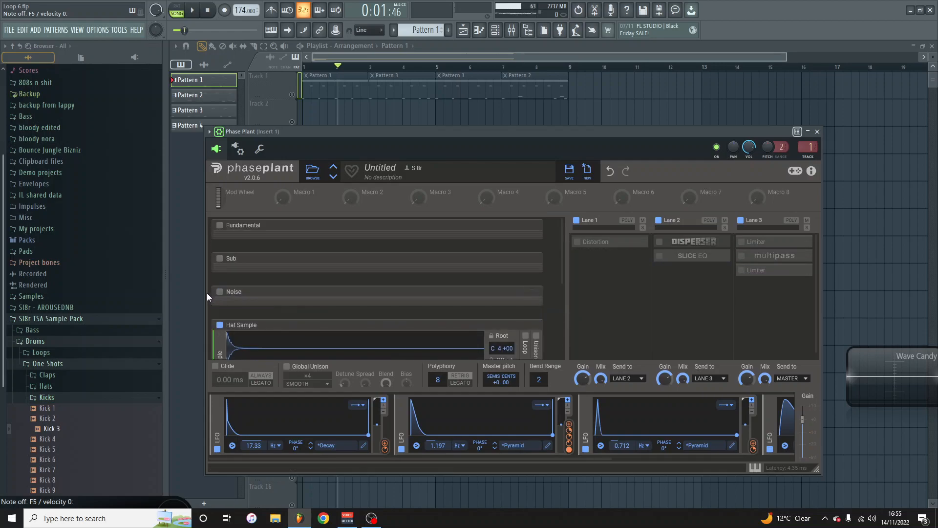
{"action": "left_click", "coordinate": [220, 225]}
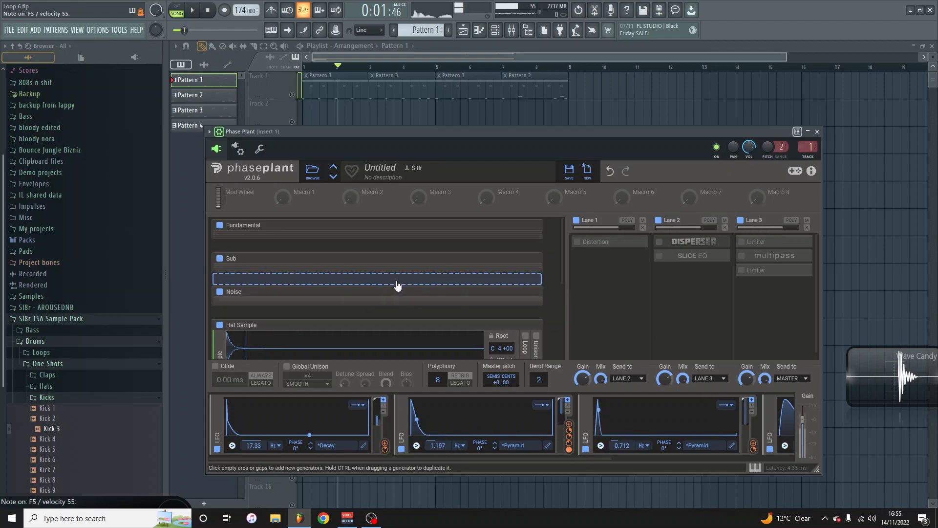
Compare the full kick with the Hat Sample group off and on, leaving it on and collapsed.
{"action": "scroll", "coordinate": [397, 280], "scroll_direction": "down", "scroll_amount": 3}
{"action": "scroll", "coordinate": [391, 283], "scroll_direction": "down", "scroll_amount": 3}
{"action": "scroll", "coordinate": [386, 283], "scroll_direction": "up", "scroll_amount": 2}
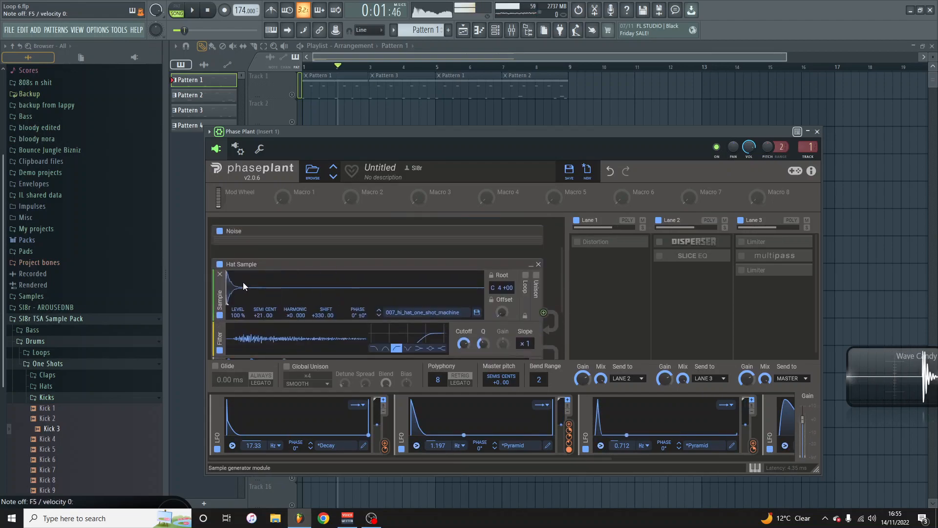
{"action": "left_click", "coordinate": [219, 264]}
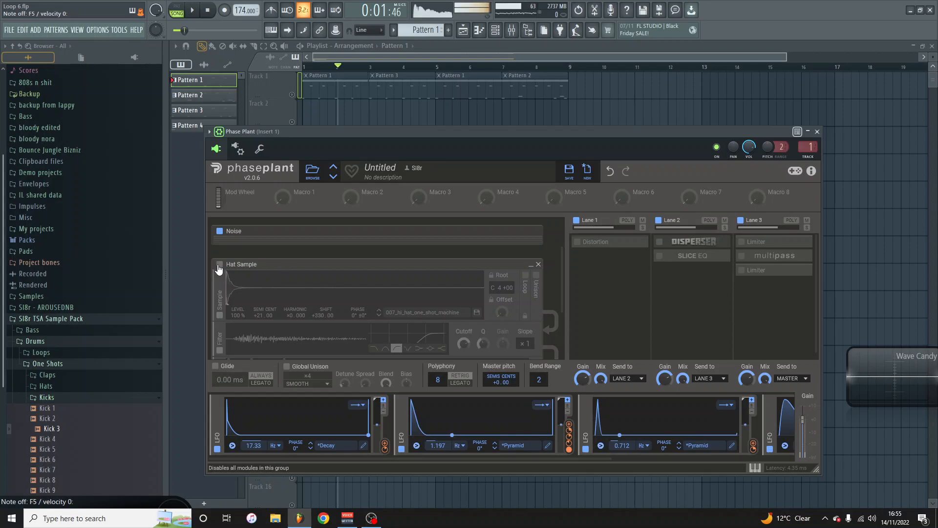
{"action": "left_click", "coordinate": [219, 264]}
{"action": "left_click", "coordinate": [531, 264]}
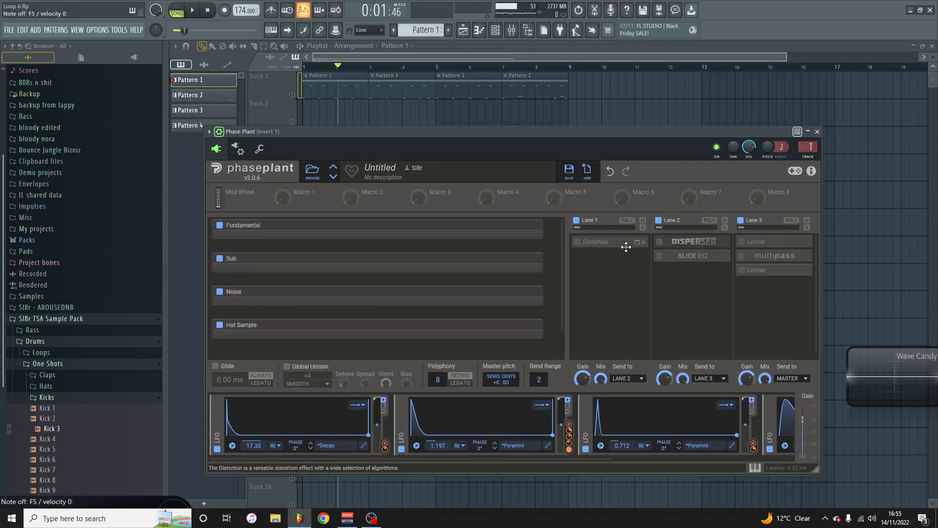
Expand the Distortion in Lane 1, turn it back on and examine its modulated Drive and Mix.
{"action": "left_click", "coordinate": [598, 242]}
{"action": "left_click", "coordinate": [578, 243]}
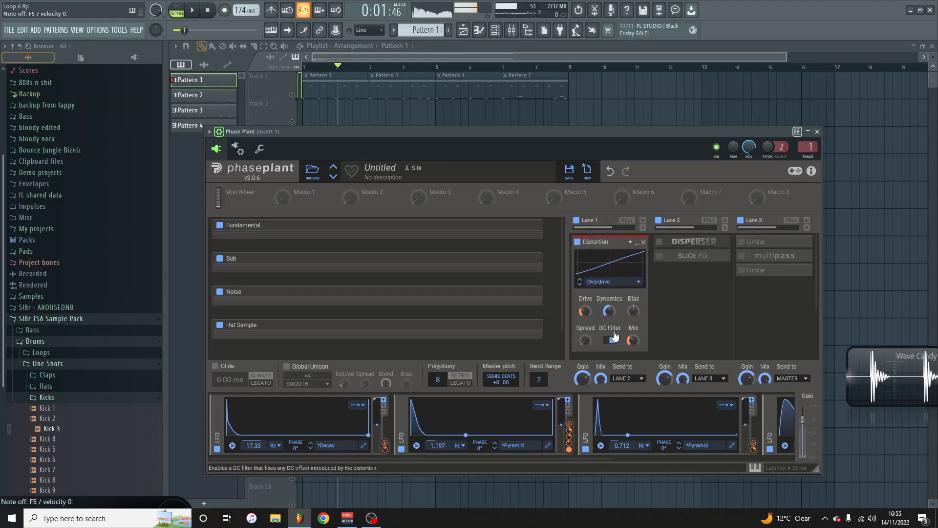
{"action": "mouse_move", "coordinate": [585, 319]}
{"action": "left_mouse_down"}
{"action": "mouse_move", "coordinate": [642, 338]}
{"action": "mouse_move", "coordinate": [634, 349]}
{"action": "mouse_move", "coordinate": [583, 311]}
{"action": "mouse_move", "coordinate": [588, 320]}
{"action": "left_mouse_up"}
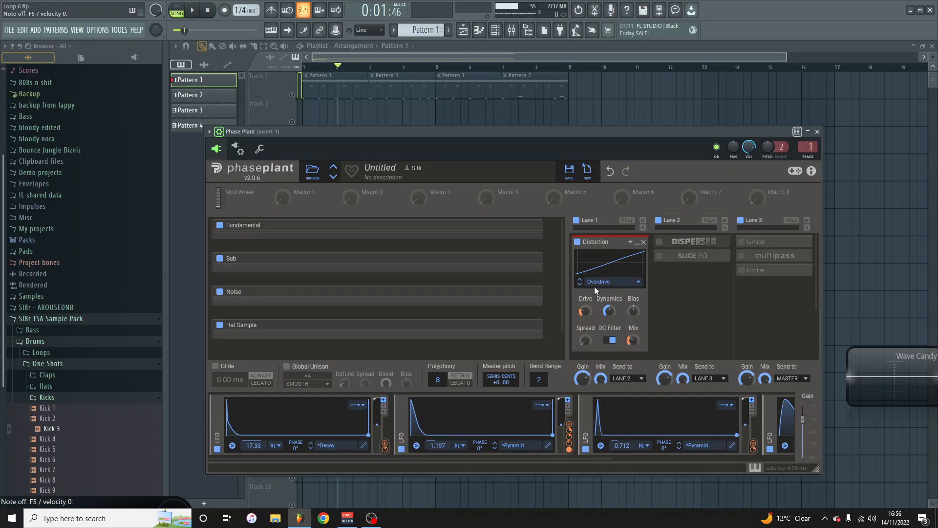
{"action": "mouse_move", "coordinate": [634, 351]}
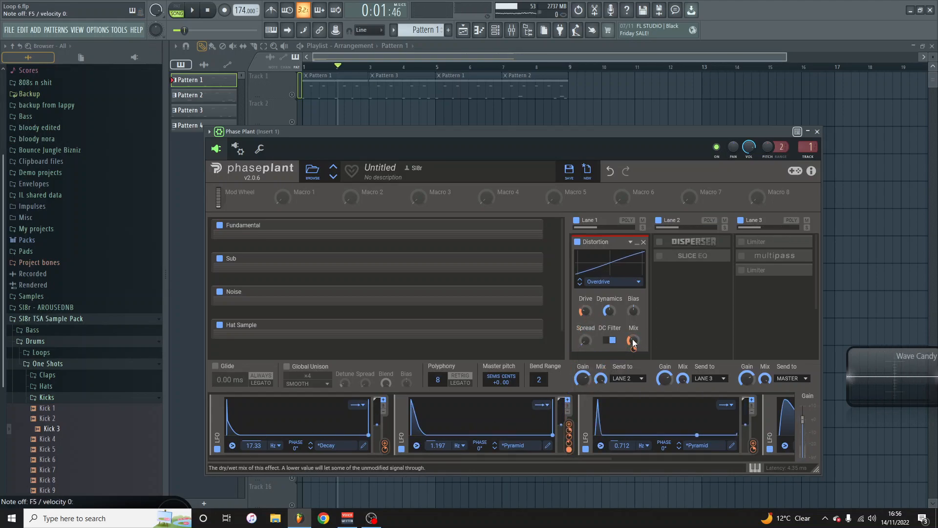
Expand the Disperser in Lane 2 and compare the kick with it off and on, leaving it on.
{"action": "left_click", "coordinate": [721, 242]}
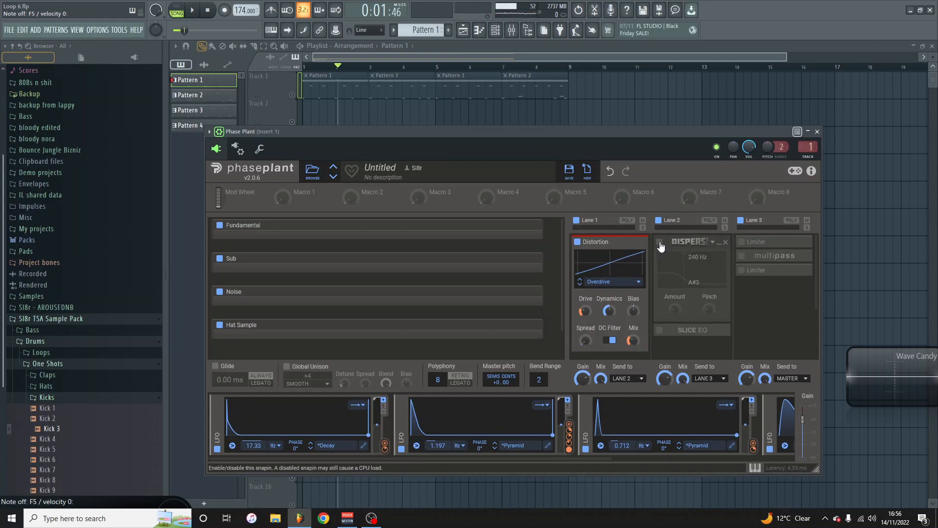
{"action": "left_click", "coordinate": [660, 243]}
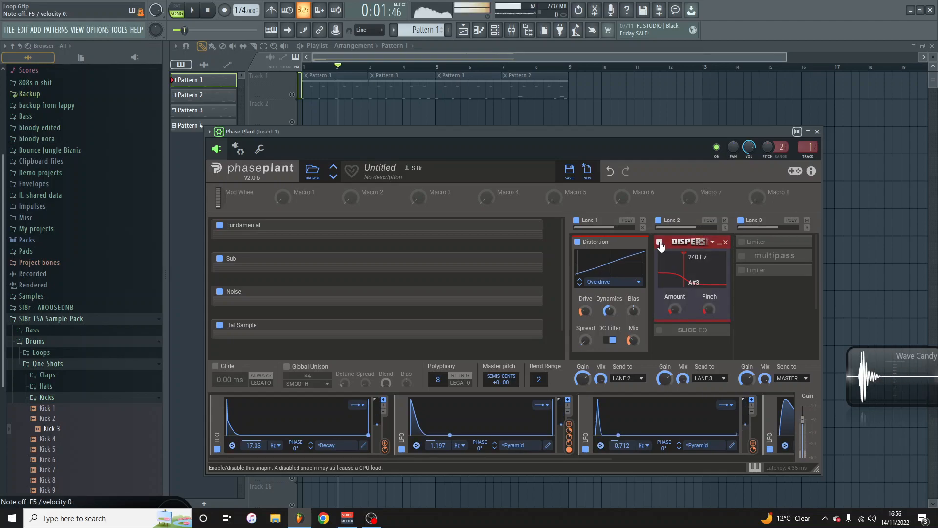
{"action": "left_click", "coordinate": [660, 244]}
{"action": "left_click", "coordinate": [659, 243]}
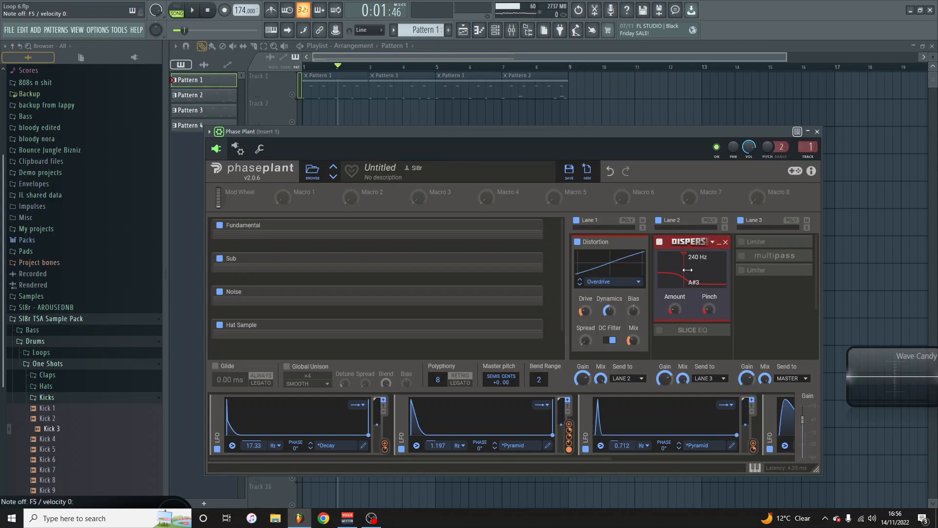
Set the Disperser's frequency to 227 Hz and try different Amount and Pinch settings.
{"action": "left_click_drag", "start_coordinate": [693, 274], "coordinate": [683, 274]}
{"action": "left_click_drag", "start_coordinate": [674, 309], "coordinate": [674, 301]}
{"action": "left_click_drag", "start_coordinate": [675, 309], "coordinate": [674, 314]}
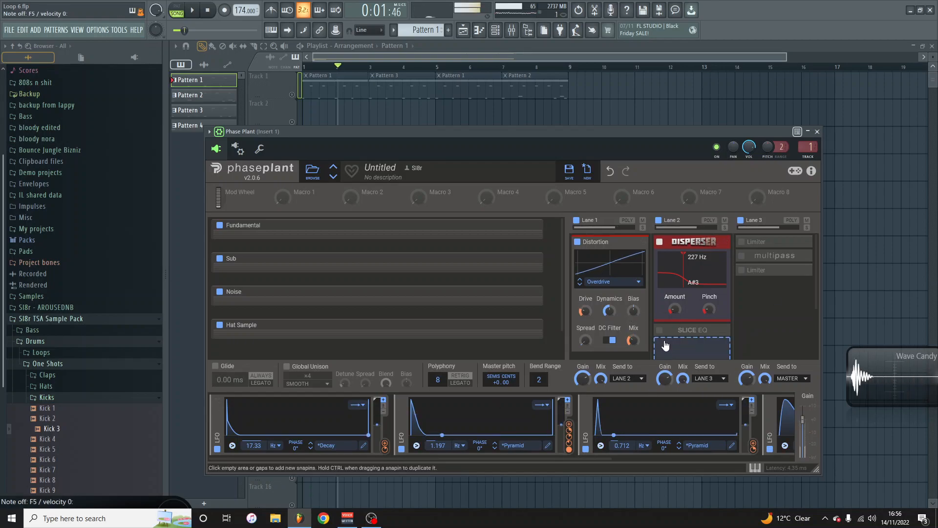
{"action": "left_click_drag", "start_coordinate": [709, 309], "coordinate": [709, 356]}
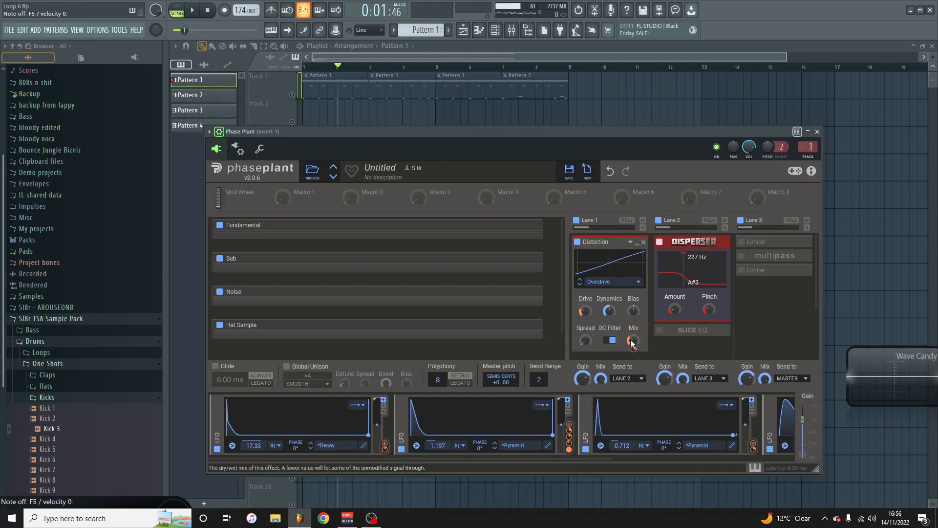
Turn on the Slice EQ in Lane 2, lower its low and mid-high peaks to about +1 dB, and slightly reduce the high shelf.
{"action": "left_click", "coordinate": [701, 329]}
{"action": "left_click", "coordinate": [721, 274]}
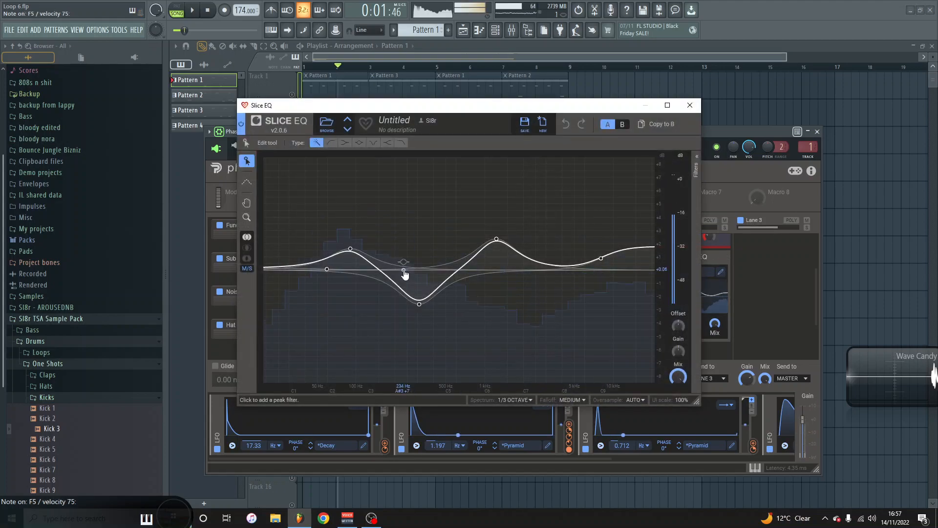
{"action": "left_click_drag", "start_coordinate": [348, 251], "coordinate": [346, 256]}
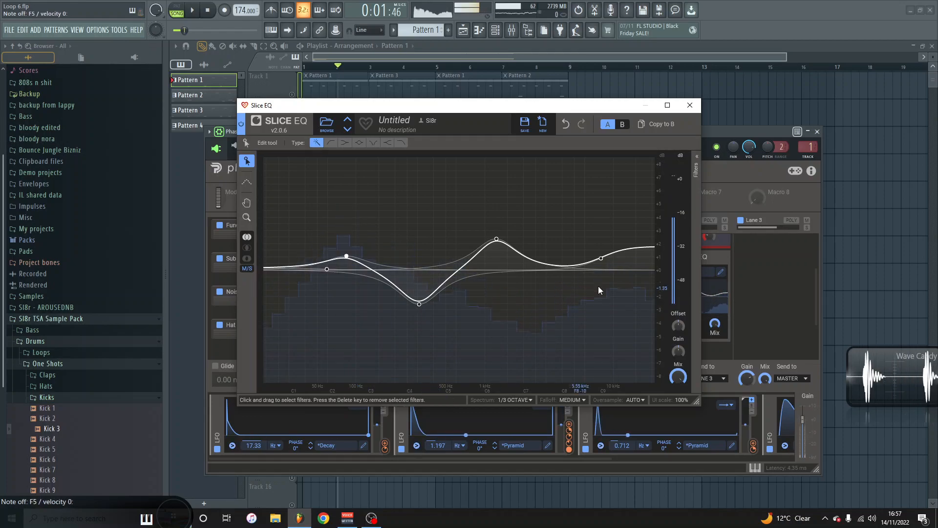
{"action": "left_click_drag", "start_coordinate": [602, 259], "coordinate": [602, 262]}
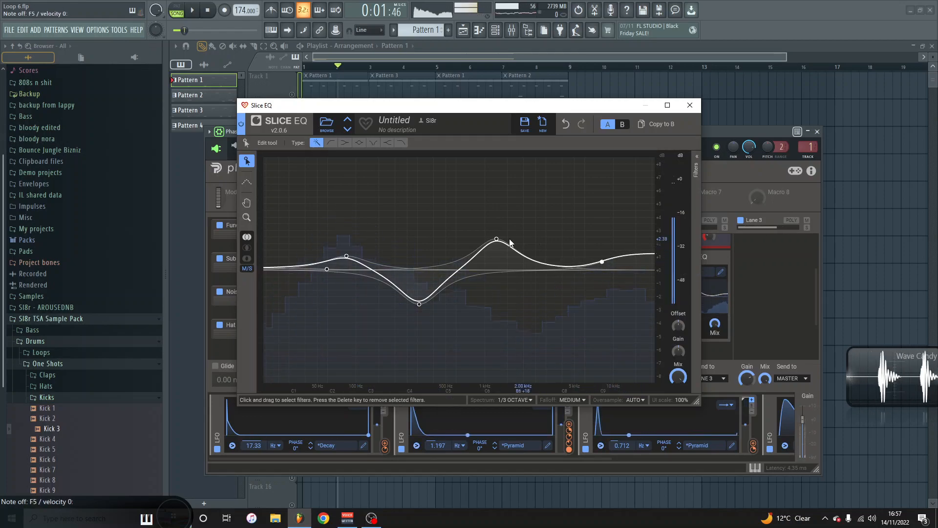
{"action": "left_click", "coordinate": [495, 240]}
{"action": "mouse_move", "coordinate": [495, 244]}
{"action": "left_mouse_down"}
{"action": "mouse_move", "coordinate": [495, 275]}
{"action": "mouse_move", "coordinate": [495, 151]}
{"action": "mouse_move", "coordinate": [493, 260]}
{"action": "left_mouse_up"}
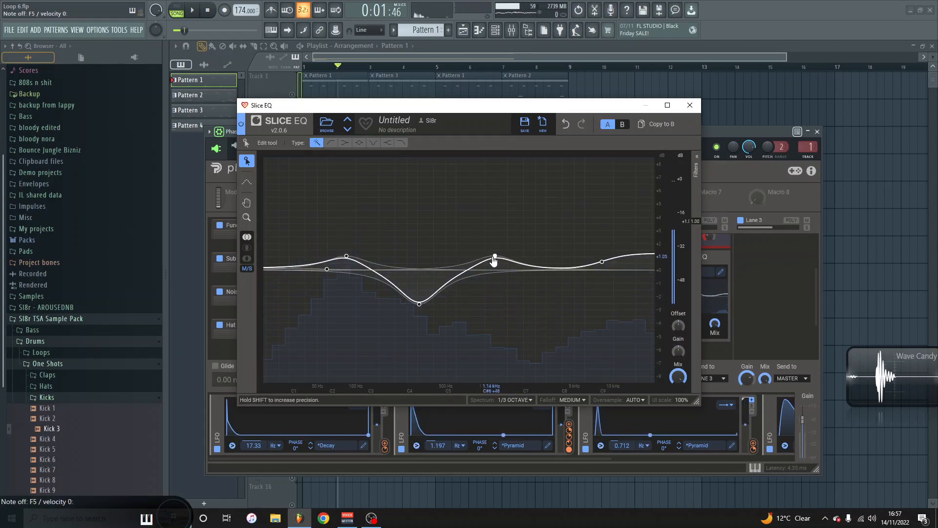
{"action": "left_click", "coordinate": [689, 106]}
{"action": "scroll", "coordinate": [714, 291], "scroll_direction": "up", "scroll_amount": 3}
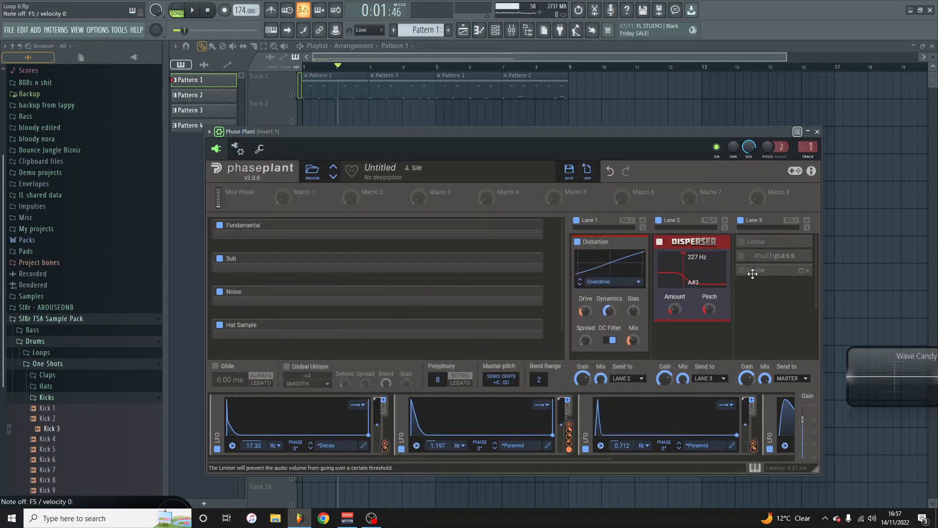
{"action": "key", "text": "ctrl+z"}
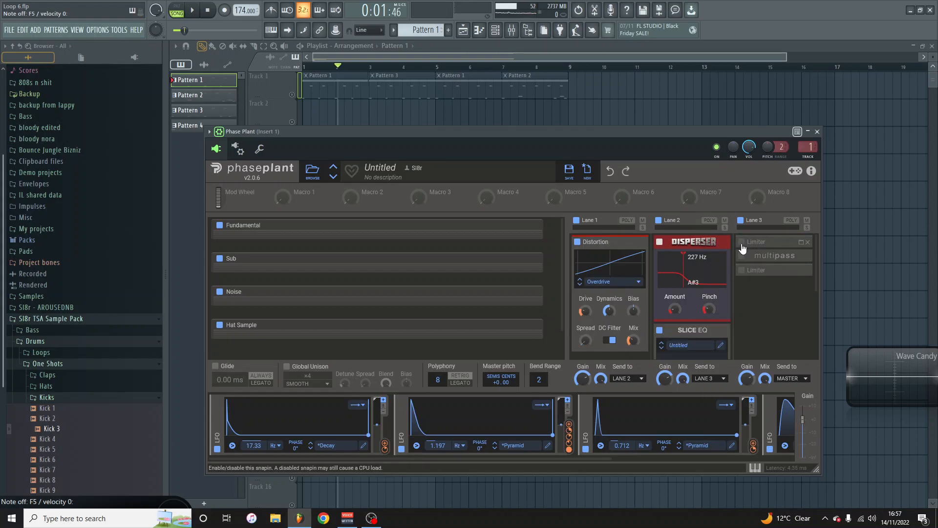
Turn on and expand the first Limiter and Multipass in Lane 3, and adjust the Band 3 compressor's threshold.
{"action": "left_click", "coordinate": [801, 241]}
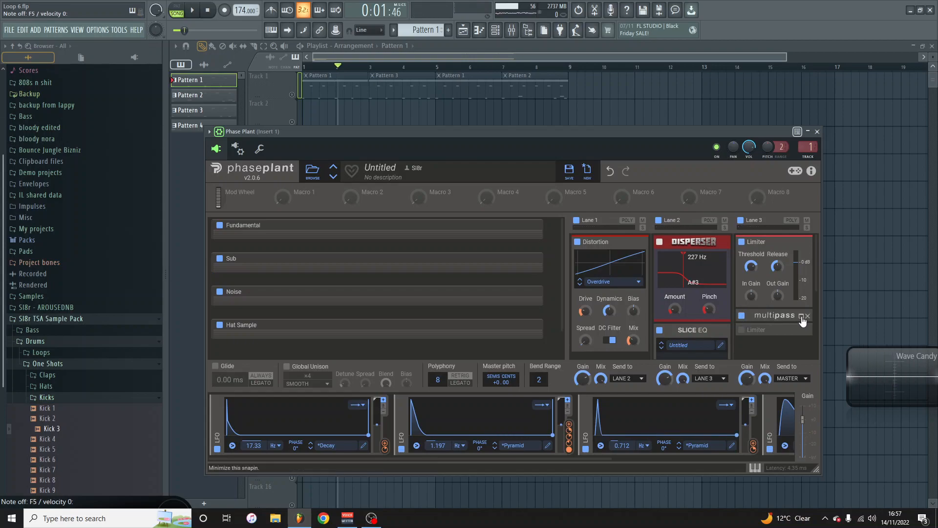
{"action": "left_click", "coordinate": [801, 316]}
{"action": "left_click", "coordinate": [802, 282]}
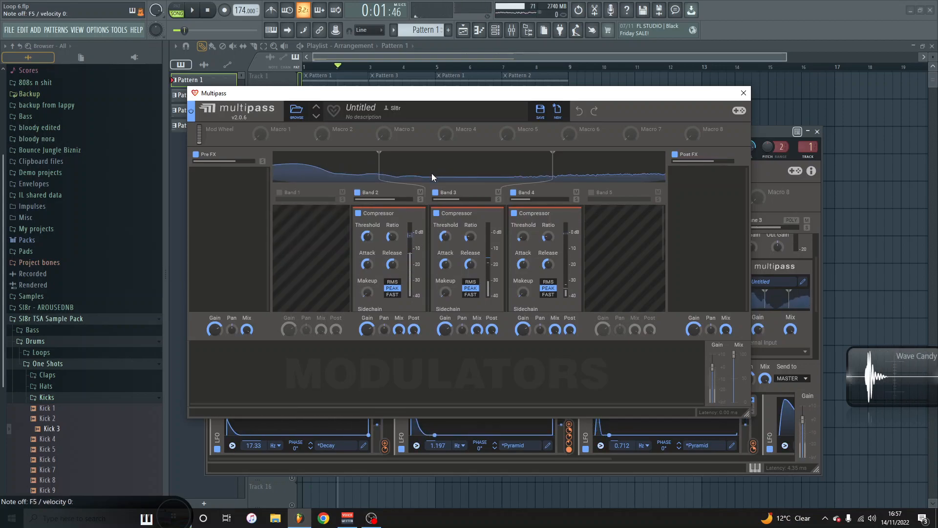
{"action": "left_click_drag", "start_coordinate": [445, 236], "coordinate": [445, 244]}
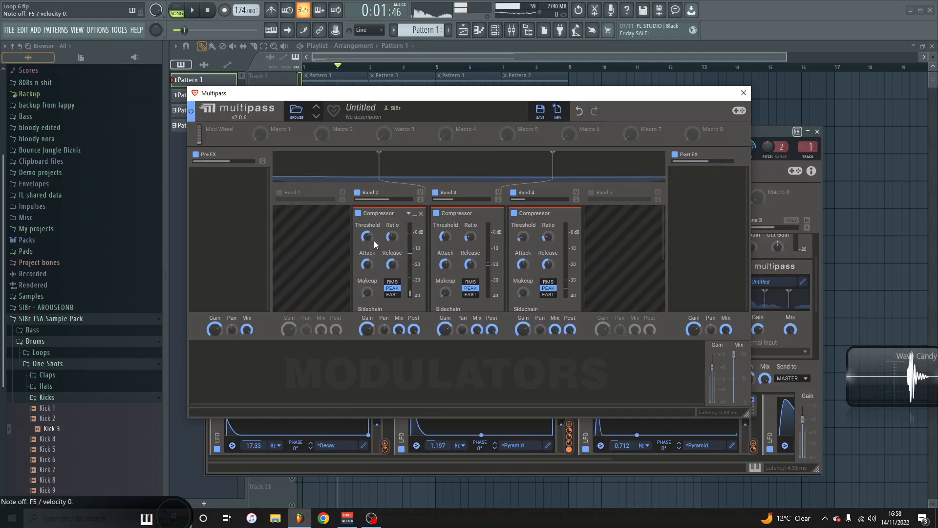
{"action": "left_click", "coordinate": [743, 92]}
Turn on and expand the last Limiter in Lane 3.
{"action": "scroll", "coordinate": [780, 291], "scroll_direction": "down", "scroll_amount": 2}
{"action": "double_click", "coordinate": [750, 295]}
{"action": "left_click", "coordinate": [751, 295]}
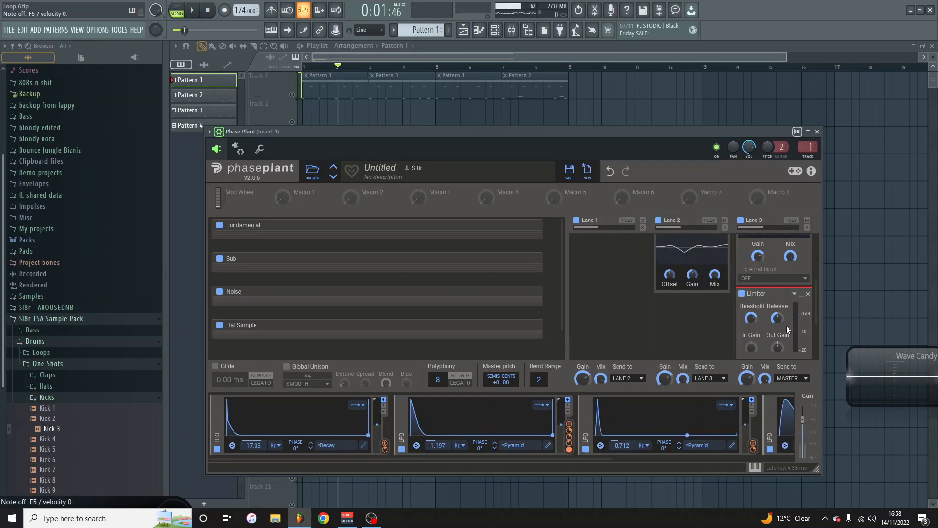
Close the kick's Phase Plant, open Phase Plant #2 from the channel rack and look over its generator groups.
{"action": "left_click", "coordinate": [817, 132]}
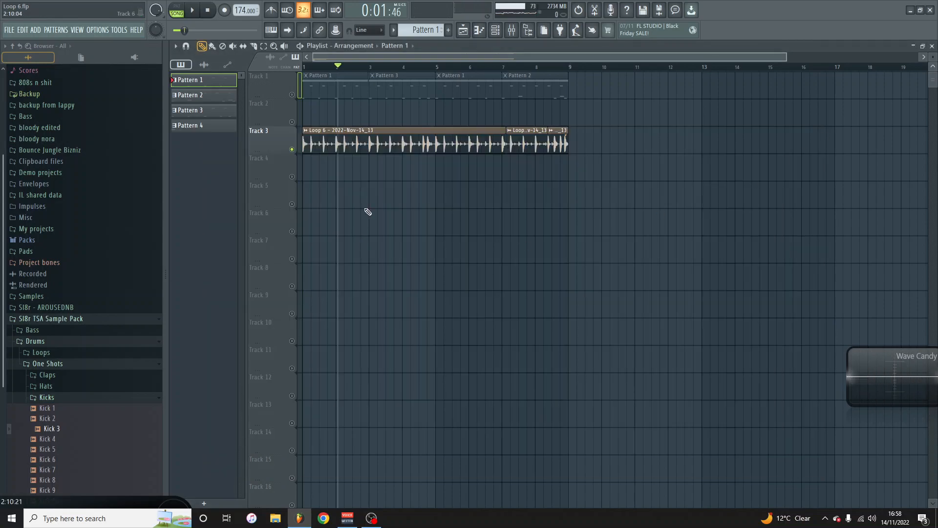
{"action": "left_click", "coordinate": [496, 30]}
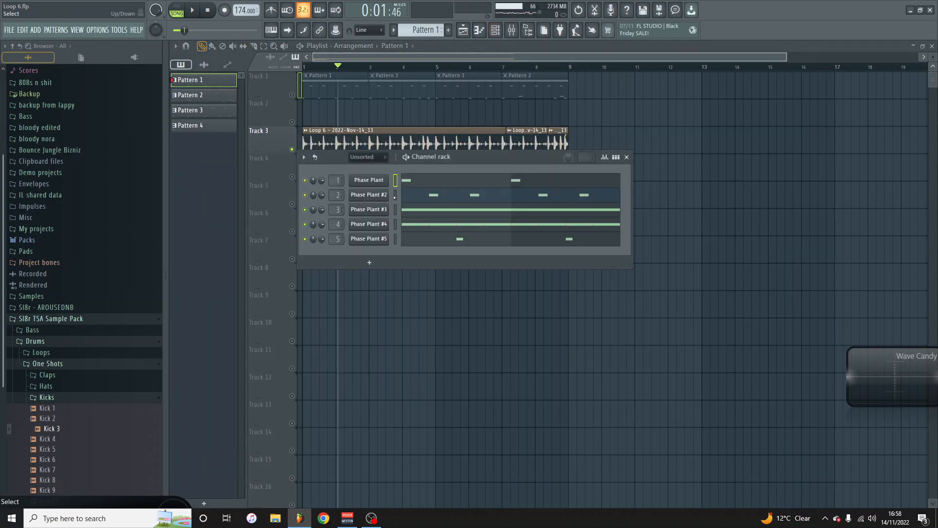
{"action": "left_click", "coordinate": [377, 196]}
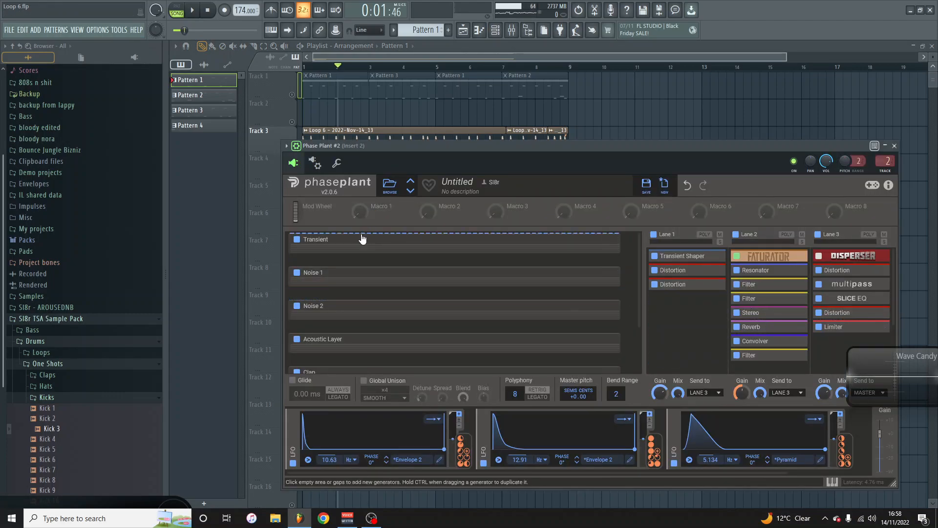
{"action": "scroll", "coordinate": [329, 268], "scroll_direction": "down", "scroll_amount": 2}
{"action": "scroll", "coordinate": [329, 268], "scroll_direction": "up", "scroll_amount": 2}
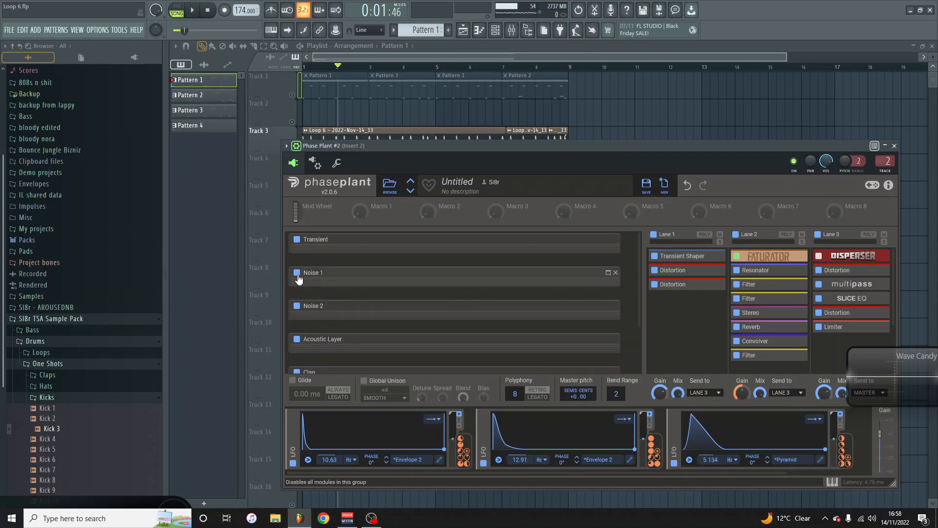
Compare the sound with the Acoustic Layer and other groups off and on, leaving all of them on.
{"action": "left_click", "coordinate": [297, 341]}
{"action": "scroll", "coordinate": [357, 260], "scroll_direction": "down", "scroll_amount": 2}
{"action": "scroll", "coordinate": [357, 260], "scroll_direction": "up", "scroll_amount": 2}
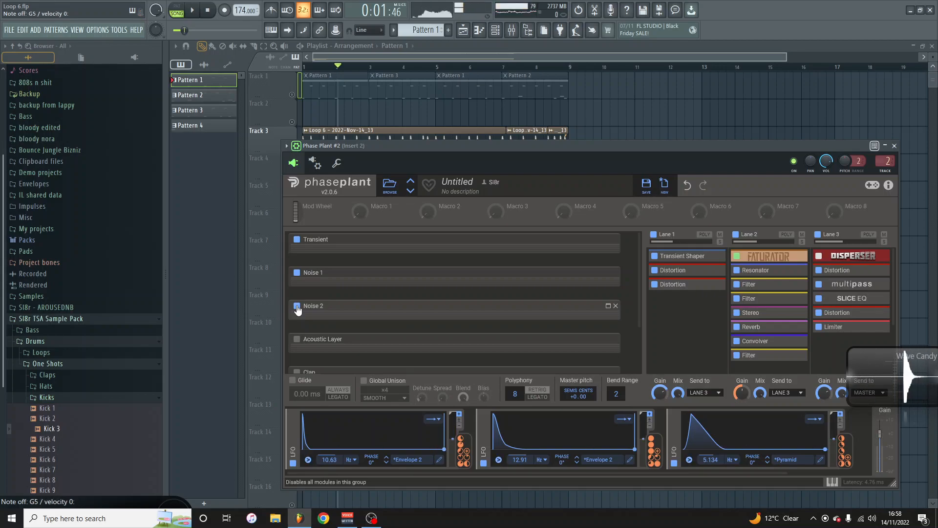
{"action": "scroll", "coordinate": [297, 305], "scroll_direction": "down", "scroll_amount": 1}
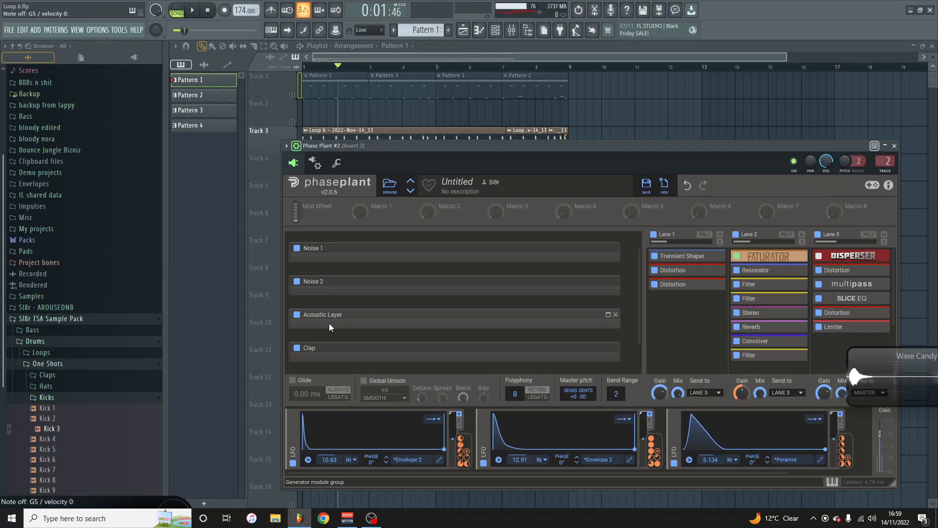
{"action": "scroll", "coordinate": [342, 327], "scroll_direction": "up", "scroll_amount": 1}
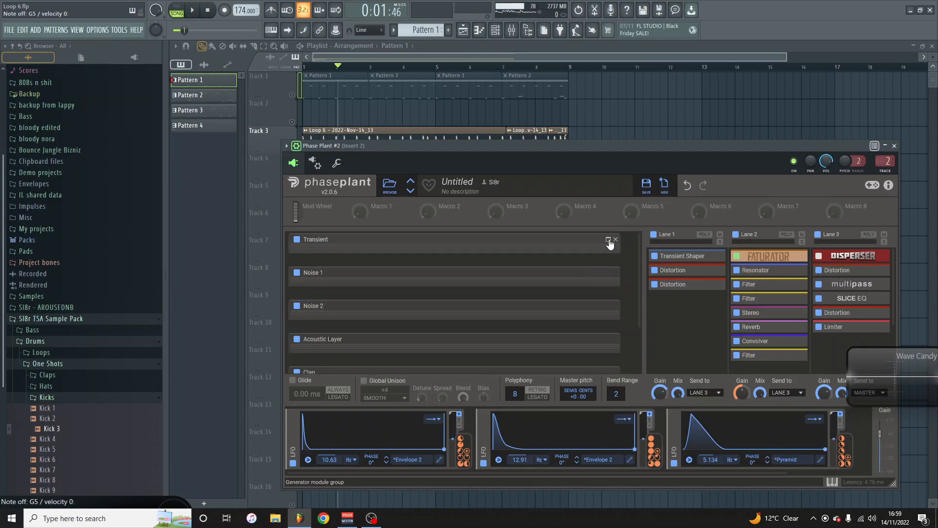
Expand the Transient group and isolate it by turning off Noise 1, Noise 2, Acoustic Layer and Clap.
{"action": "left_click", "coordinate": [609, 240]}
{"action": "scroll", "coordinate": [343, 341], "scroll_direction": "down", "scroll_amount": 1}
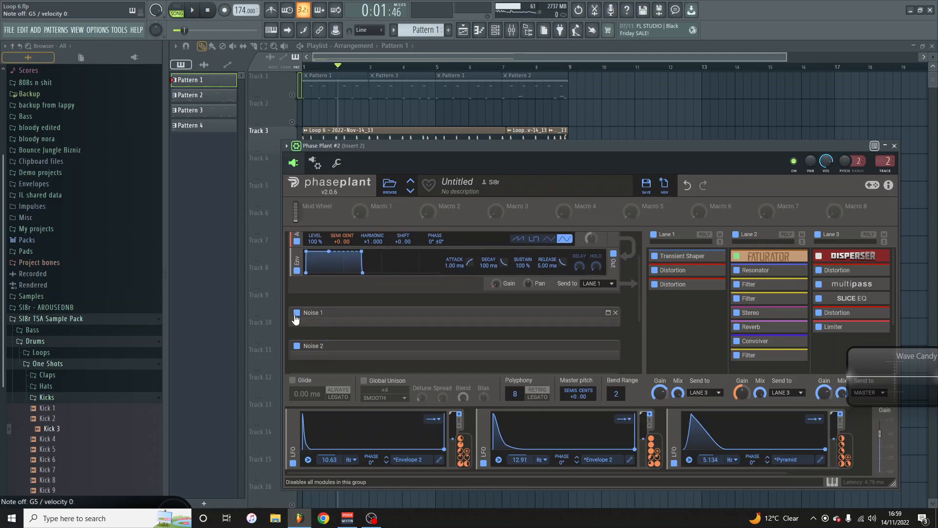
{"action": "scroll", "coordinate": [299, 347], "scroll_direction": "down", "scroll_amount": 3}
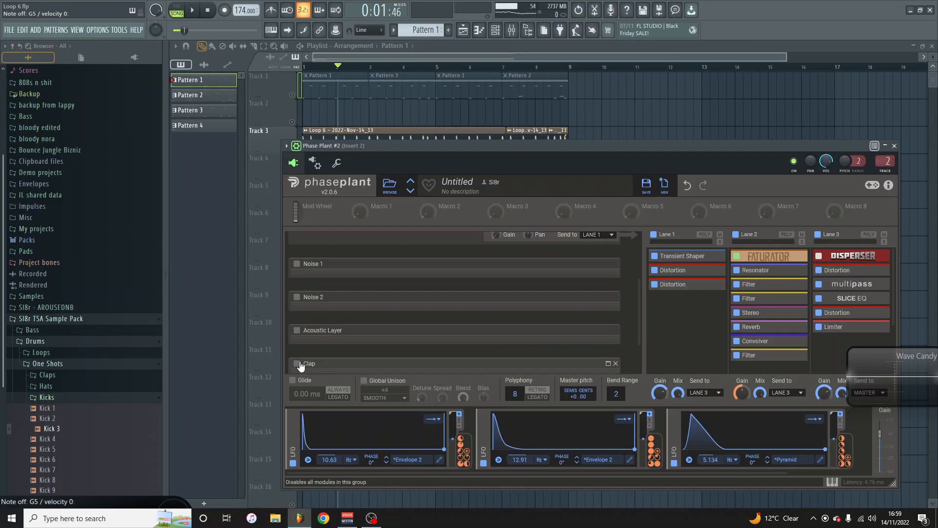
{"action": "scroll", "coordinate": [300, 366], "scroll_direction": "down", "scroll_amount": 1}
{"action": "scroll", "coordinate": [323, 354], "scroll_direction": "up", "scroll_amount": 5}
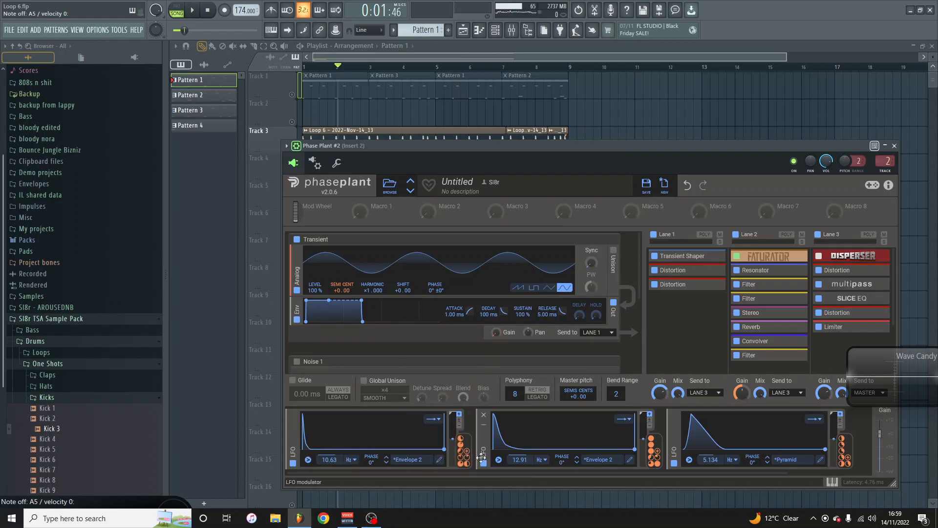
Examine how strongly the first LFO modulates the pitch of the Transient group's sine oscillator.
{"action": "left_click_drag", "start_coordinate": [320, 298], "coordinate": [341, 293]}
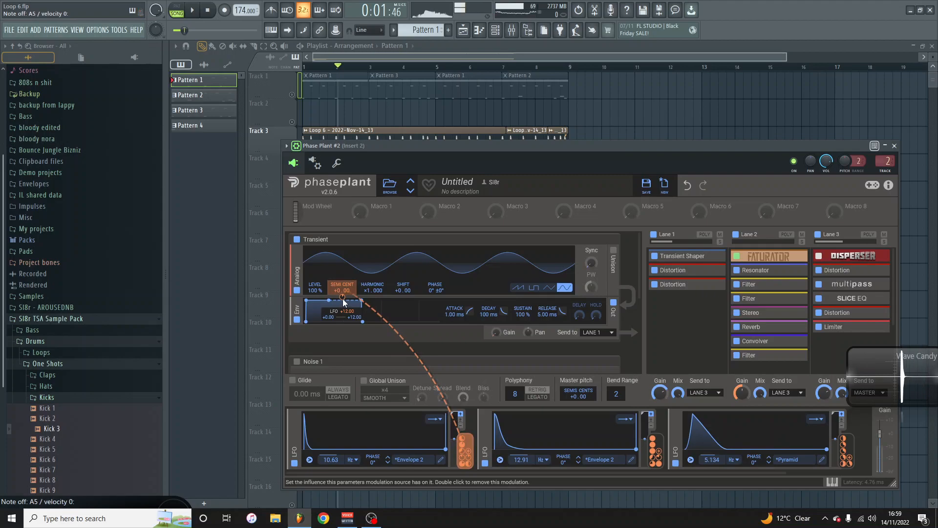
{"action": "right_click", "coordinate": [343, 300]}
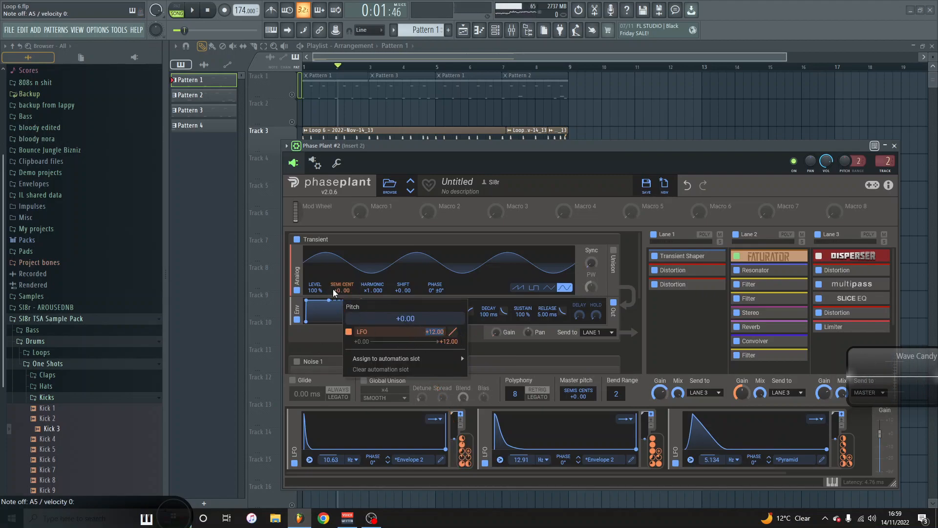
{"action": "left_click", "coordinate": [344, 273]}
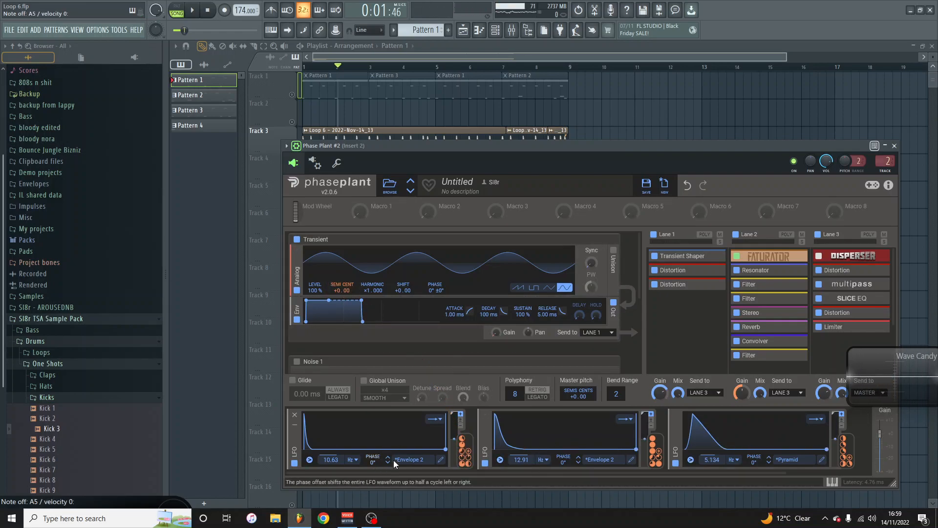
Examine the curves of the first and second LFOs closely in the LFO Editor.
{"action": "left_click", "coordinate": [442, 461]}
{"action": "scroll", "coordinate": [332, 257], "scroll_direction": "up", "scroll_amount": 3}
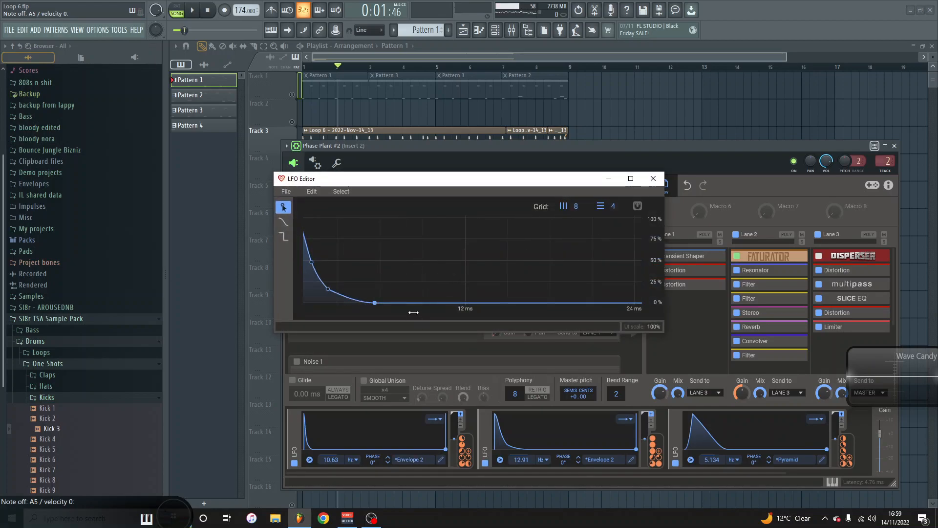
{"action": "left_click_drag", "start_coordinate": [414, 312], "coordinate": [491, 310]}
{"action": "double_click", "coordinate": [336, 262]}
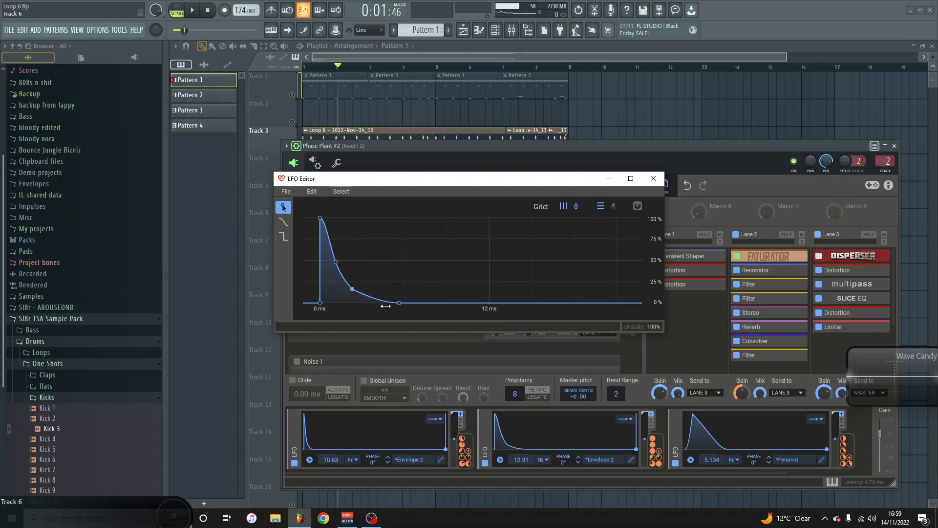
{"action": "left_click", "coordinate": [654, 178]}
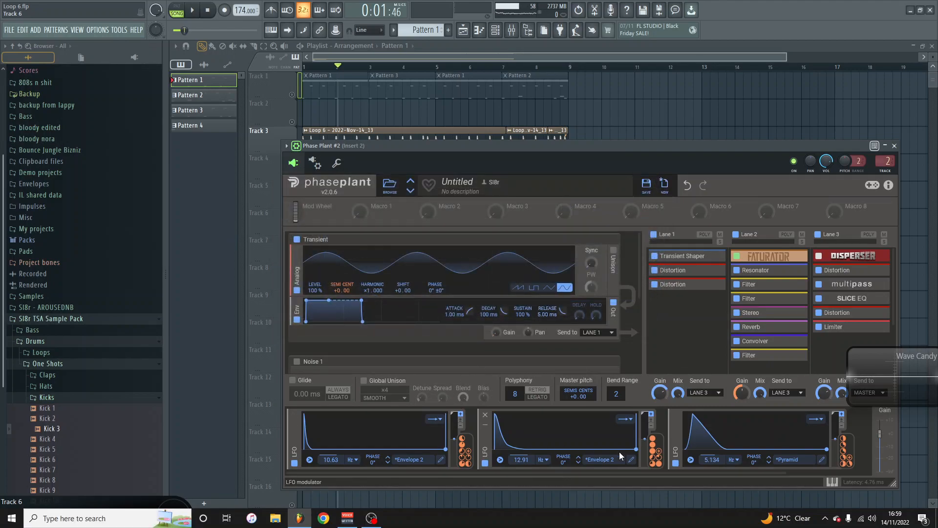
{"action": "left_click", "coordinate": [631, 460]}
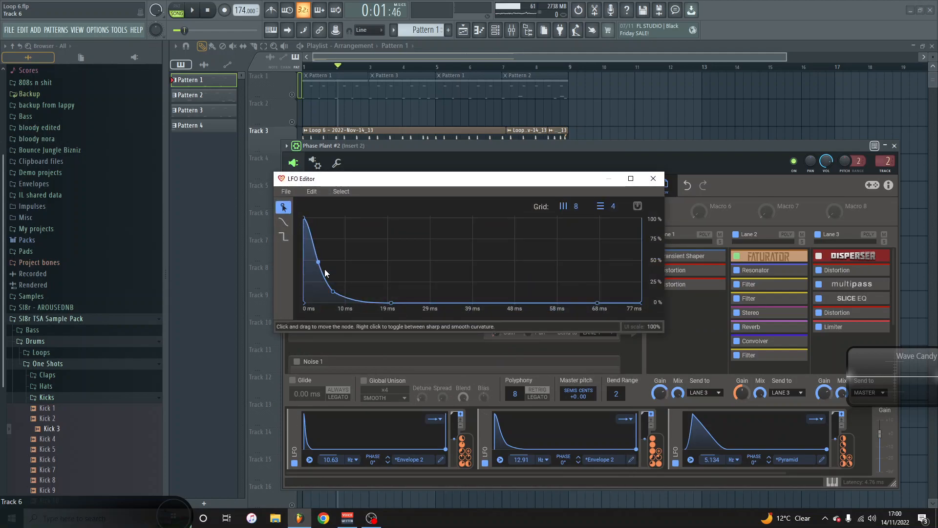
{"action": "left_click", "coordinate": [654, 178]}
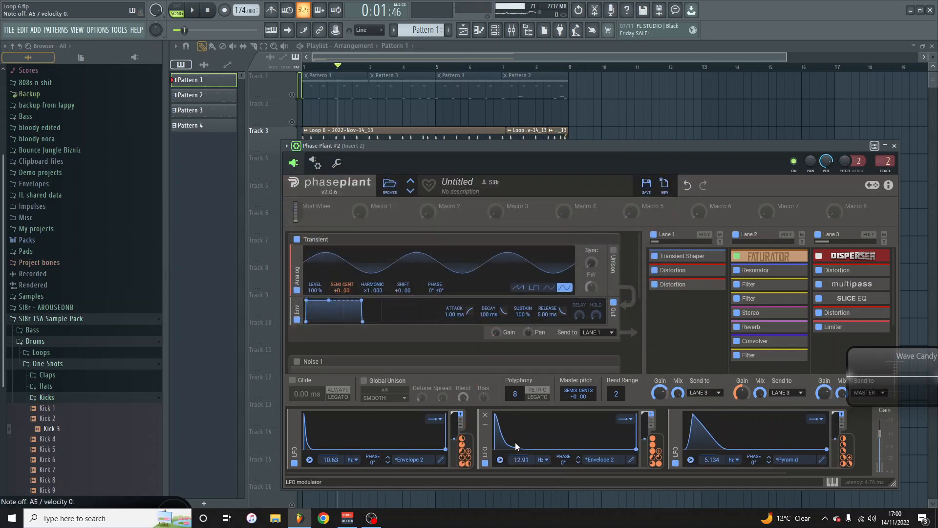
Set the second LFO's rate to 15.03 Hz and the first LFO's rate to 19.75 Hz.
{"action": "mouse_move", "coordinate": [520, 462]}
{"action": "left_mouse_down"}
{"action": "mouse_move", "coordinate": [520, 489]}
{"action": "mouse_move", "coordinate": [519, 461]}
{"action": "left_mouse_up"}
{"action": "mouse_move", "coordinate": [331, 460]}
{"action": "left_mouse_down"}
{"action": "mouse_move", "coordinate": [331, 488]}
{"action": "mouse_move", "coordinate": [331, 454]}
{"action": "mouse_move", "coordinate": [324, 464]}
{"action": "left_mouse_up"}
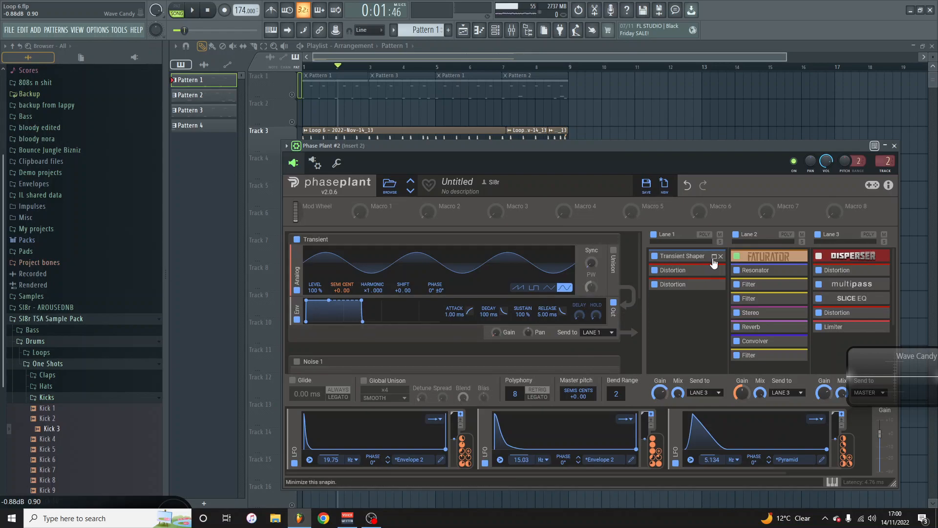
Expand the Transient Shaper and the Overdrive Distortion in Lane 1 and examine their settings.
{"action": "left_click", "coordinate": [713, 258]}
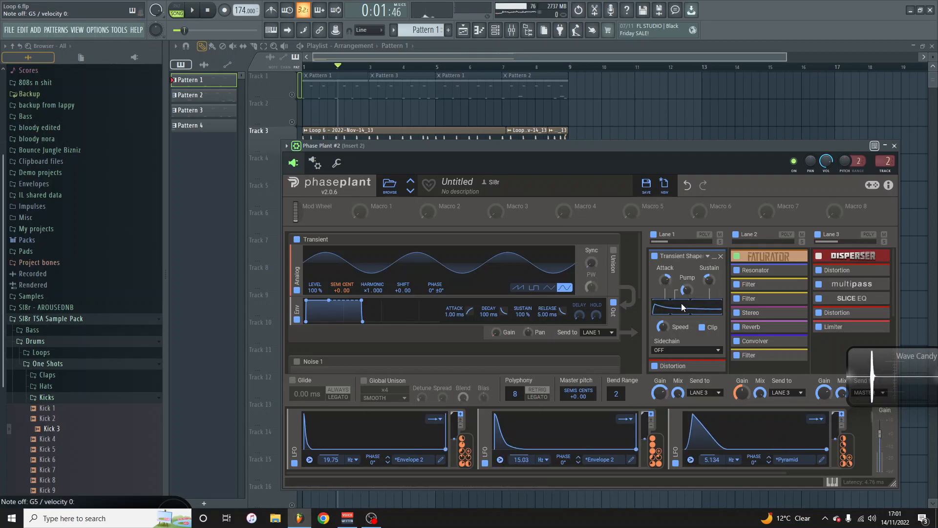
{"action": "scroll", "coordinate": [703, 300], "scroll_direction": "down", "scroll_amount": 3}
{"action": "left_click", "coordinate": [706, 318]}
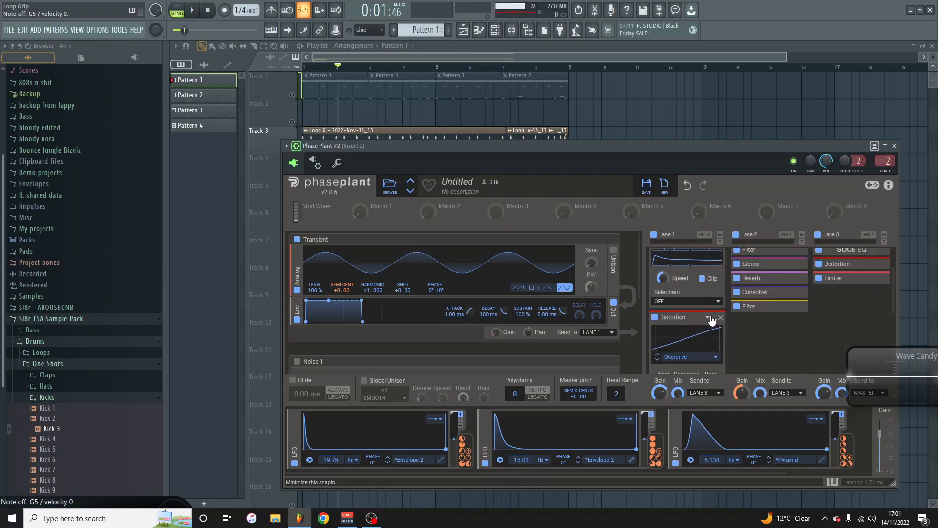
{"action": "scroll", "coordinate": [689, 319], "scroll_direction": "down", "scroll_amount": 2}
{"action": "scroll", "coordinate": [688, 315], "scroll_direction": "up", "scroll_amount": 2}
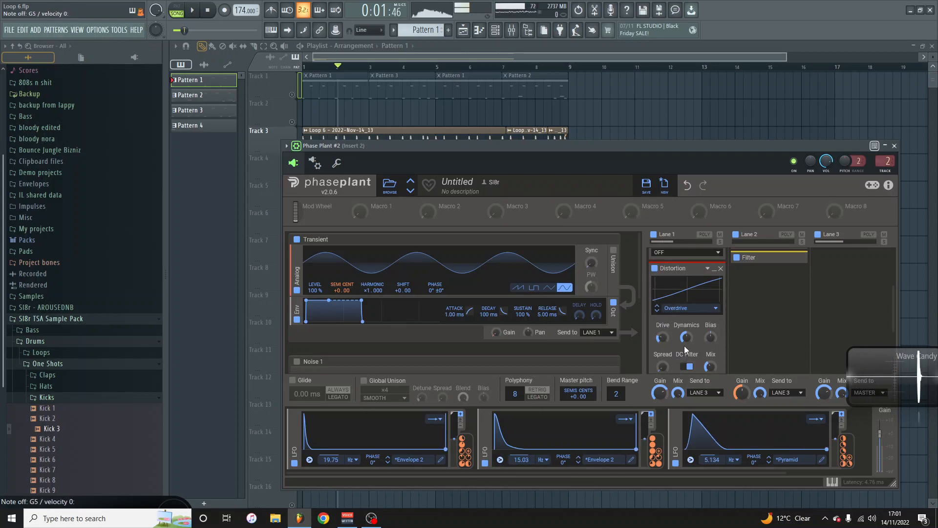
Expand the Hard Clip Distortion at the end of Lane 1 and examine its settings.
{"action": "scroll", "coordinate": [684, 357], "scroll_direction": "down", "scroll_amount": 2}
{"action": "scroll", "coordinate": [704, 345], "scroll_direction": "down", "scroll_amount": 5}
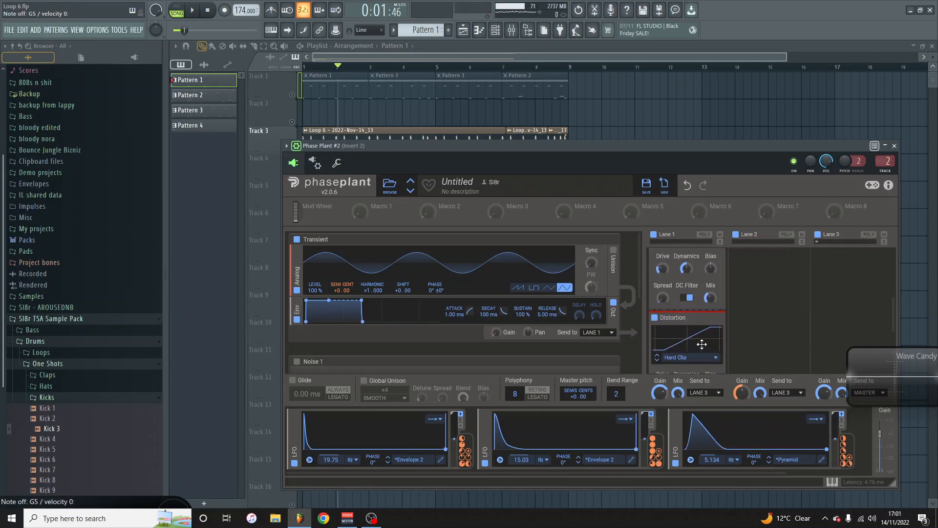
{"action": "scroll", "coordinate": [677, 317], "scroll_direction": "up", "scroll_amount": 1}
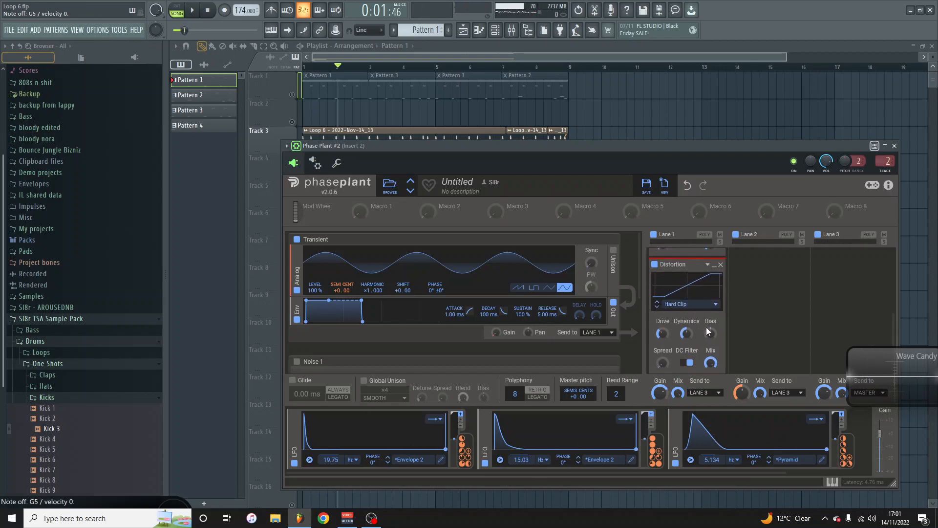
{"action": "scroll", "coordinate": [684, 313], "scroll_direction": "up", "scroll_amount": 2}
{"action": "left_click", "coordinate": [720, 313]}
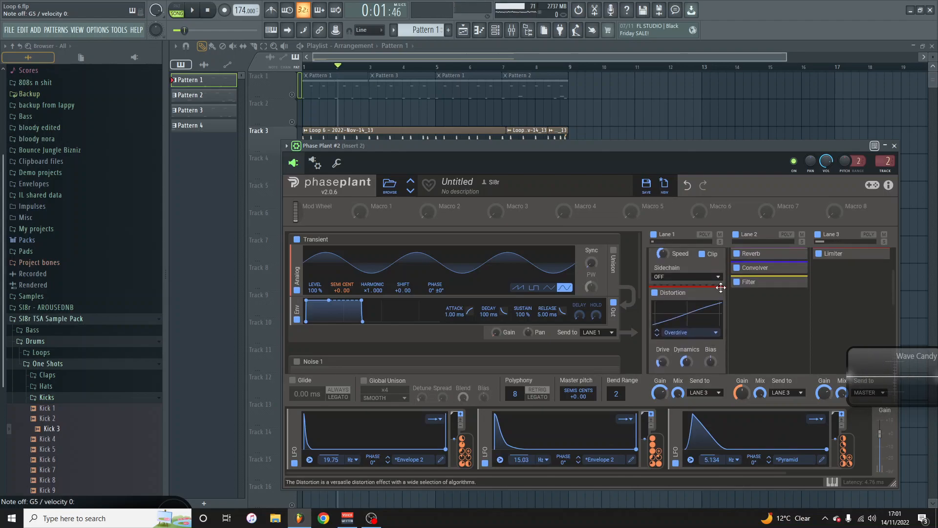
Collapse the open Distortion and Transient Shaper effects in Lane 1.
{"action": "left_click", "coordinate": [720, 294]}
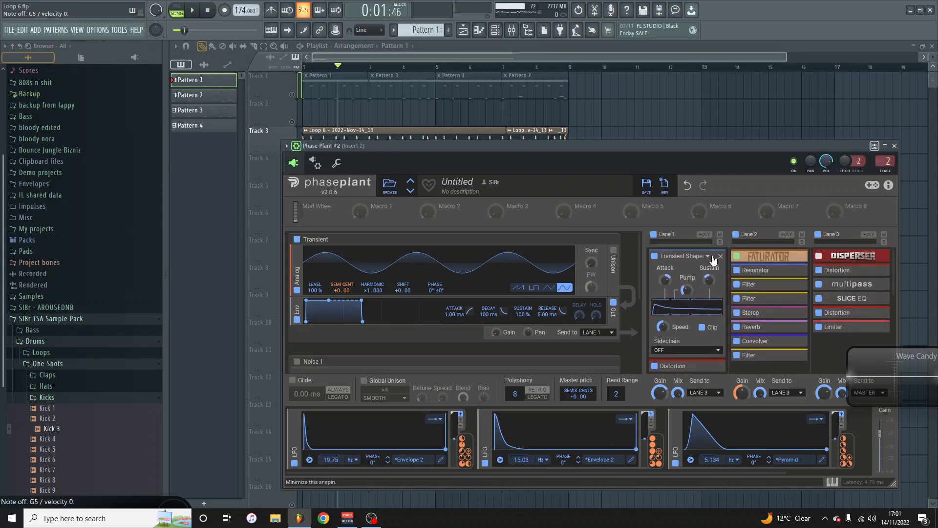
{"action": "left_click", "coordinate": [715, 287]}
Enable the Noise 1 group and expand it to show its noise generator, filters and envelopes.
{"action": "scroll", "coordinate": [467, 300], "scroll_direction": "down", "scroll_amount": 3}
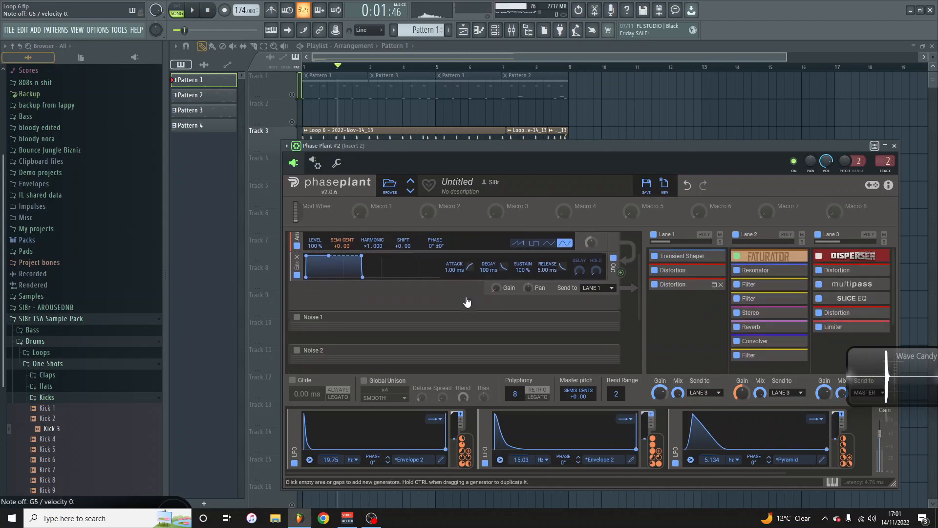
{"action": "scroll", "coordinate": [300, 297], "scroll_direction": "up", "scroll_amount": 1}
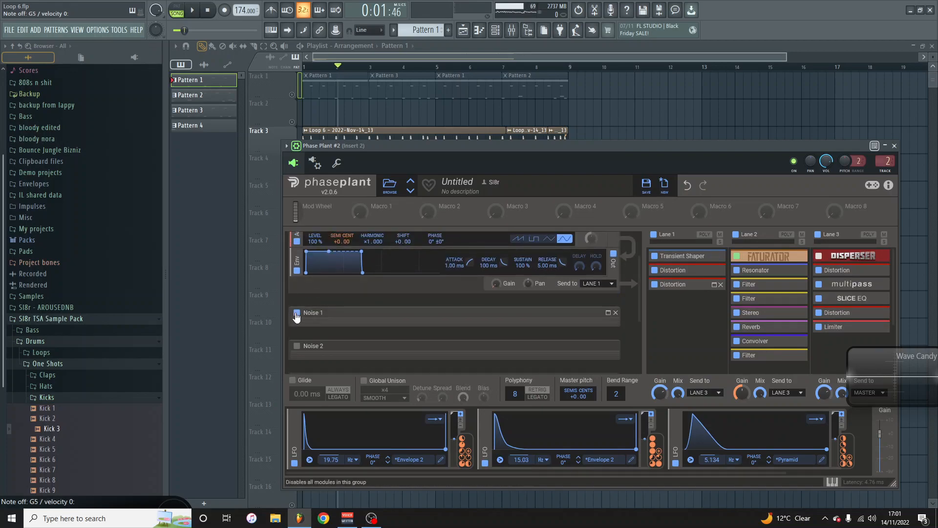
{"action": "left_click", "coordinate": [609, 314]}
{"action": "scroll", "coordinate": [391, 303], "scroll_direction": "down", "scroll_amount": 2}
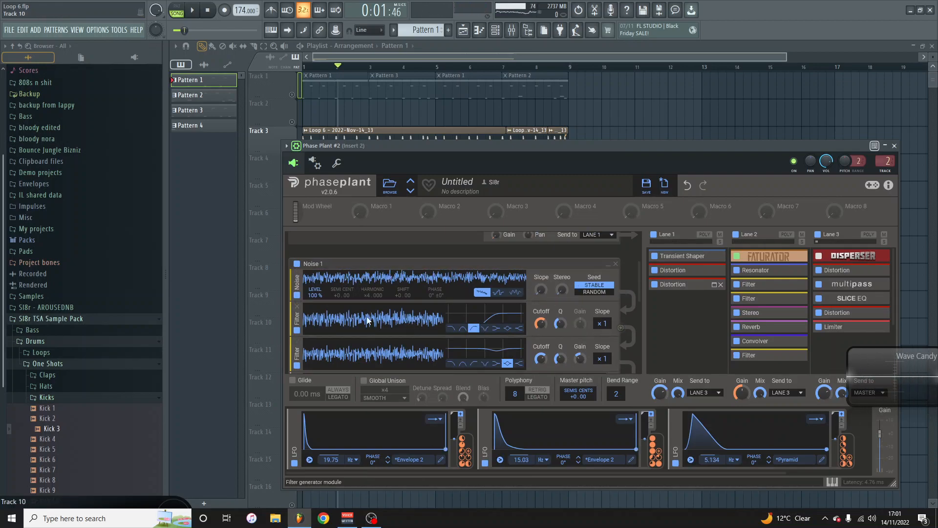
{"action": "scroll", "coordinate": [497, 358], "scroll_direction": "down", "scroll_amount": 2}
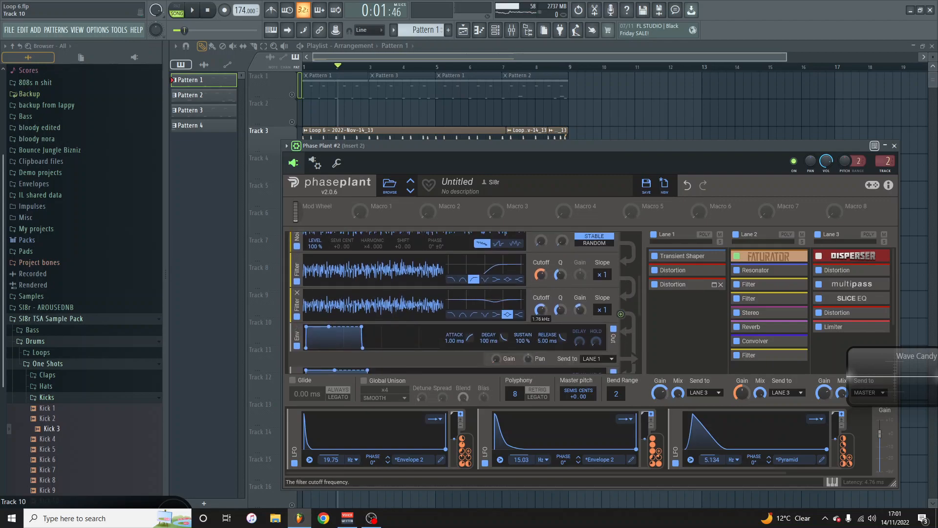
Fine-tune the cutoff of the second filter in the Noise 1 group.
{"action": "left_click_drag", "start_coordinate": [580, 309], "coordinate": [548, 312]}
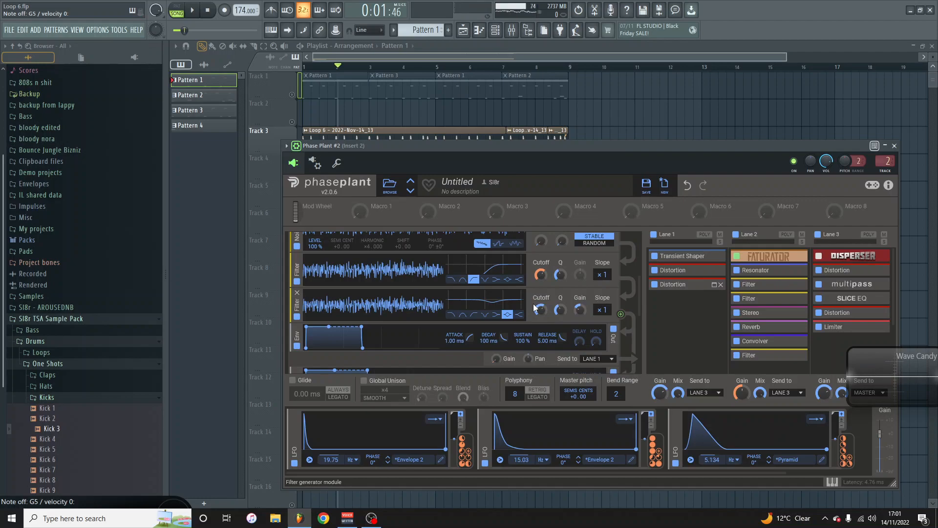
{"action": "left_click_drag", "start_coordinate": [541, 315], "coordinate": [541, 314]}
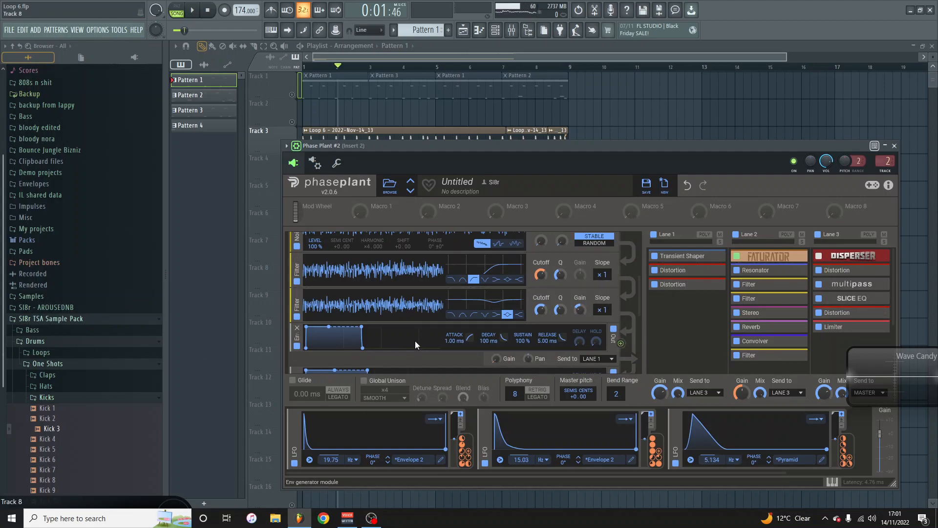
{"action": "left_click_drag", "start_coordinate": [541, 310], "coordinate": [541, 306]}
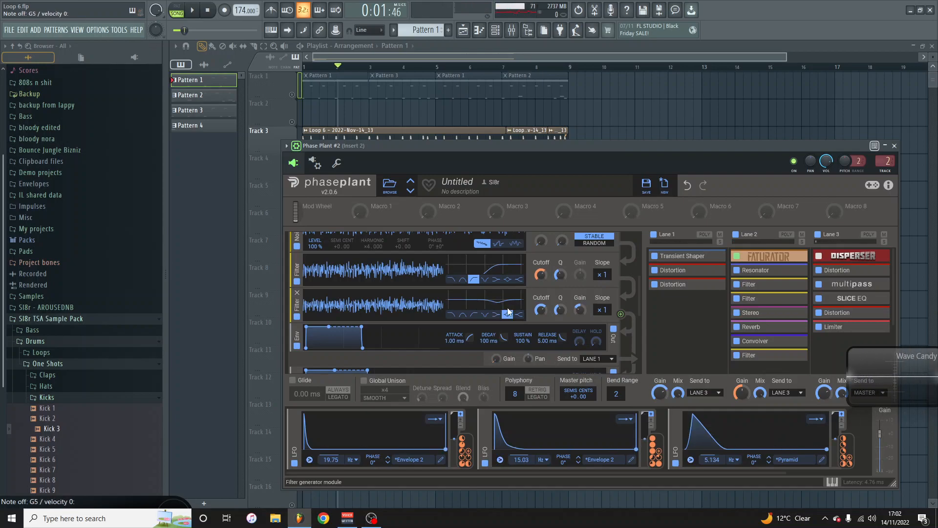
{"action": "left_click_drag", "start_coordinate": [541, 310], "coordinate": [541, 314]}
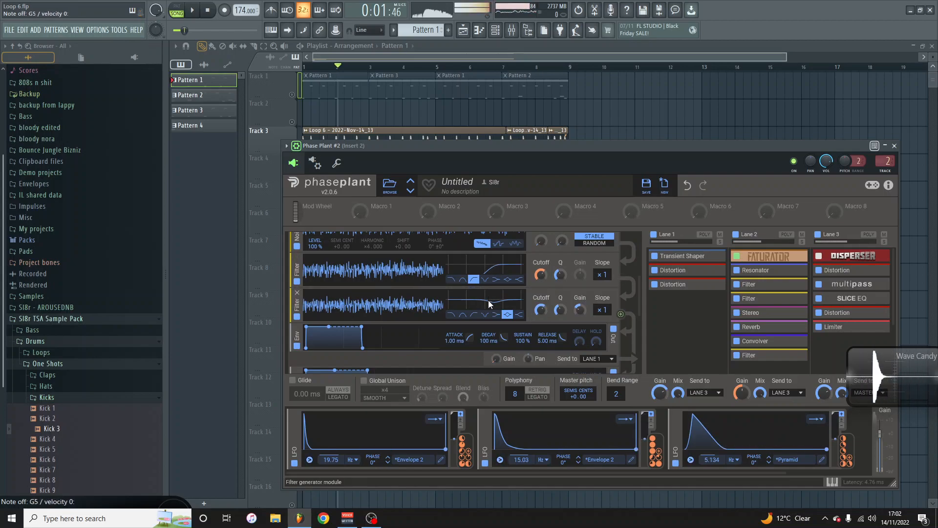
Compare the gain modulation on the Lane 1 envelope outputs of the Transient and Noise 1 groups.
{"action": "scroll", "coordinate": [488, 300], "scroll_direction": "up", "scroll_amount": 5}
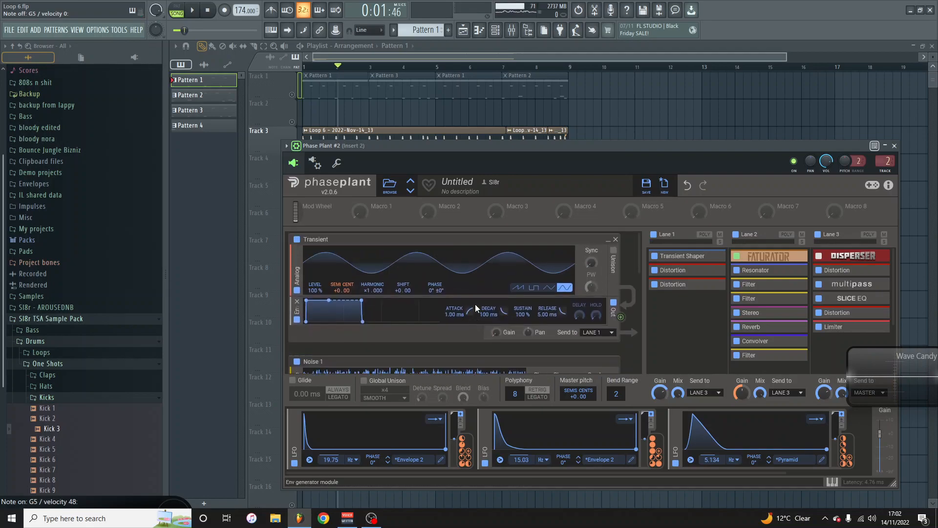
{"action": "mouse_move", "coordinate": [499, 340]}
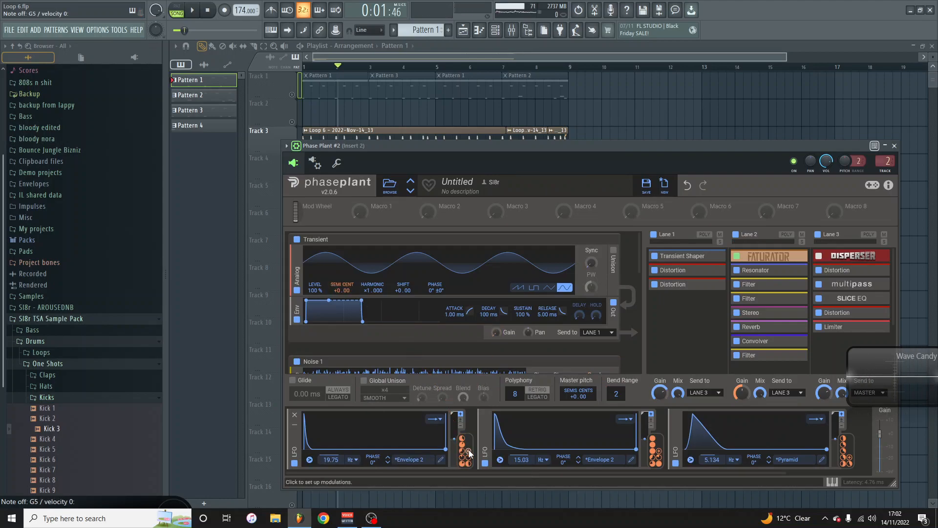
{"action": "scroll", "coordinate": [494, 333], "scroll_direction": "down", "scroll_amount": 5}
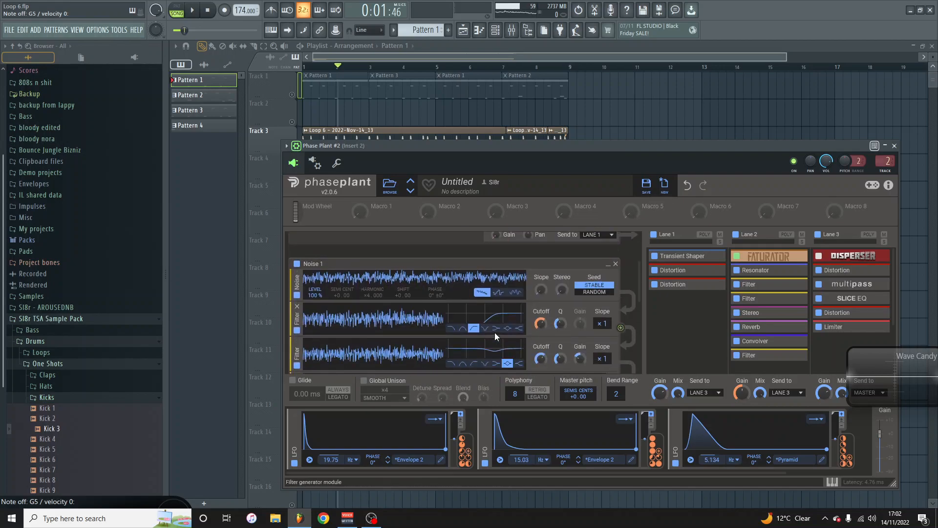
{"action": "mouse_move", "coordinate": [503, 367]}
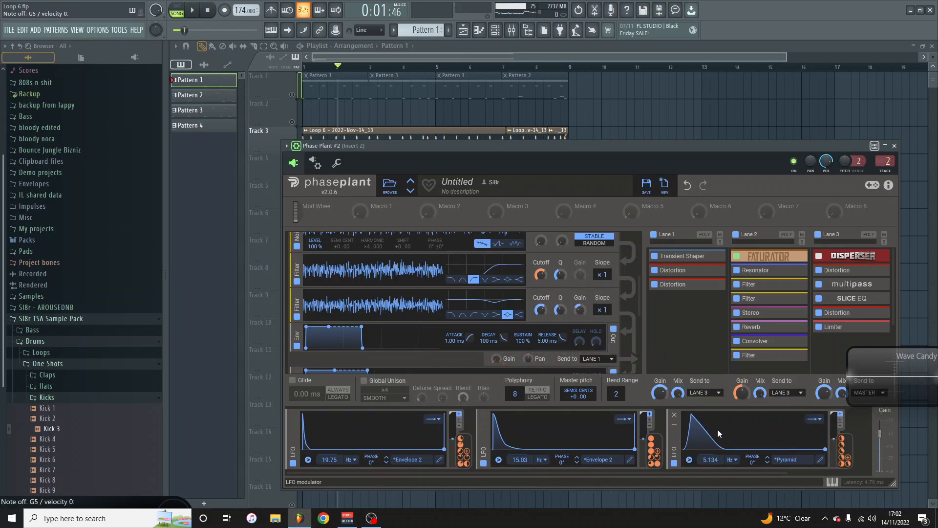
Move the peak node of the third LFO's Pyramid curve slightly earlier at 100%, and close the LFO Editor.
{"action": "left_click", "coordinate": [820, 460]}
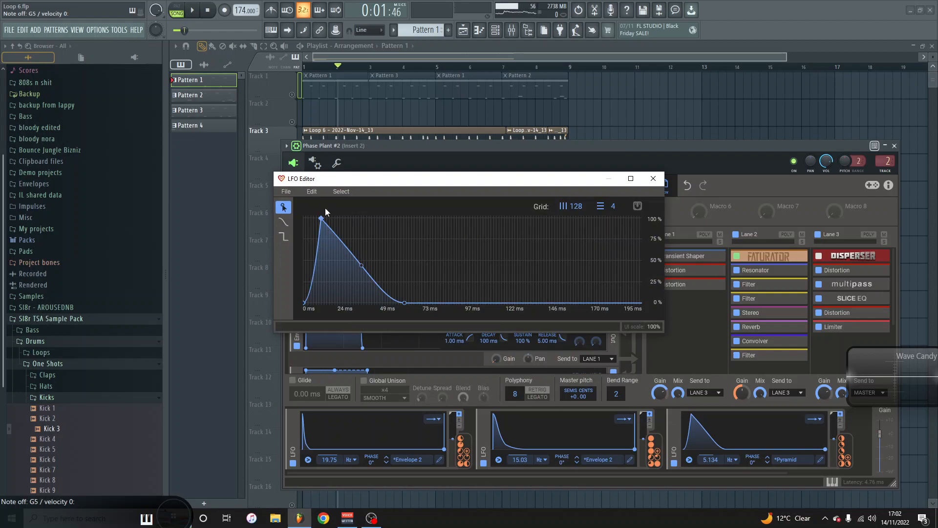
{"action": "left_click_drag", "start_coordinate": [319, 217], "coordinate": [313, 215]}
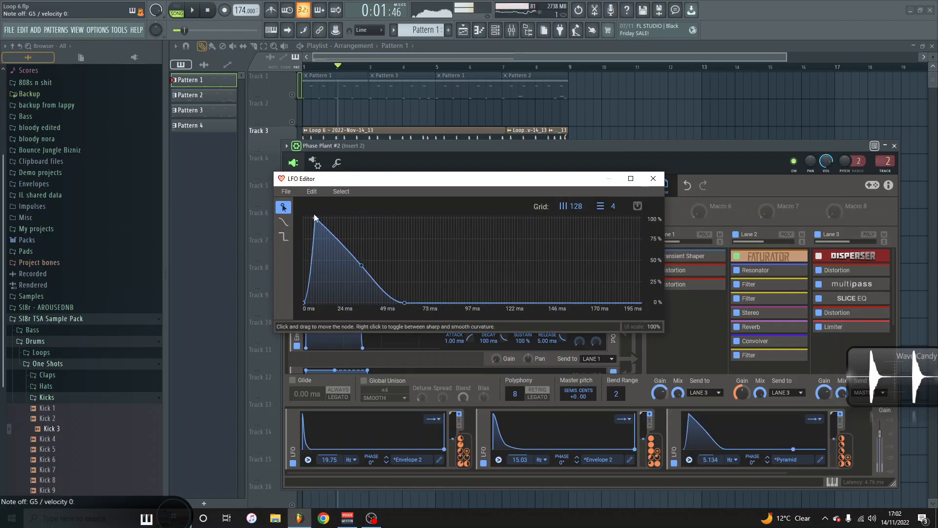
{"action": "left_click", "coordinate": [654, 179]}
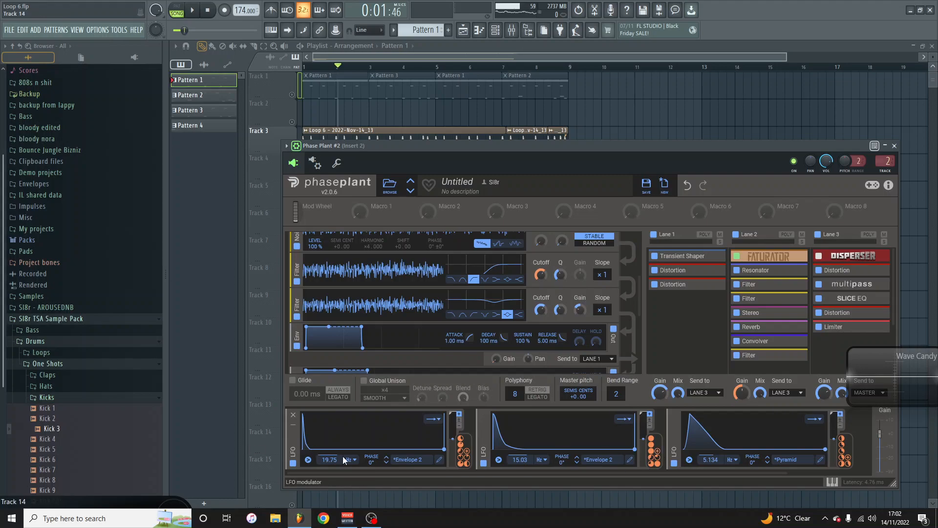
Examine the third LFO's modulation of Noise 1's Lane 1 gain and the second envelope routed to Lane 2.
{"action": "mouse_move", "coordinate": [505, 366]}
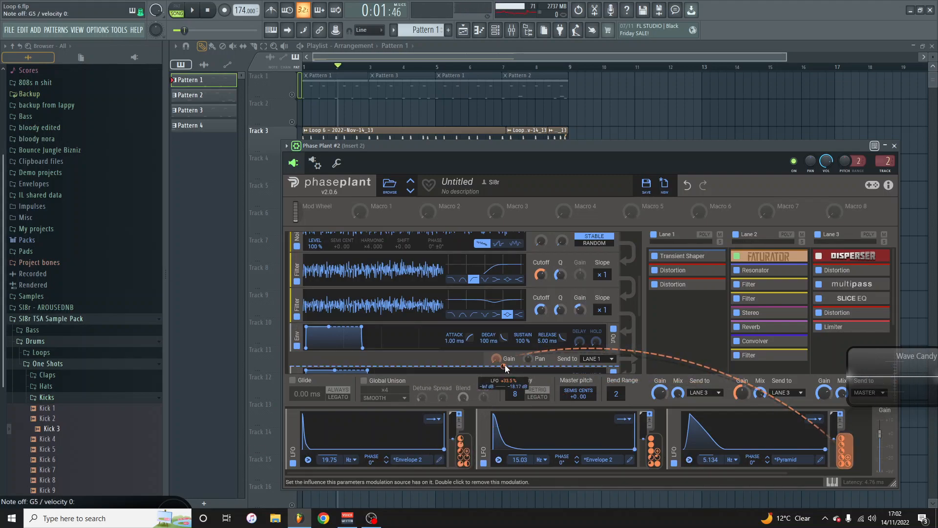
{"action": "double_click", "coordinate": [505, 365]}
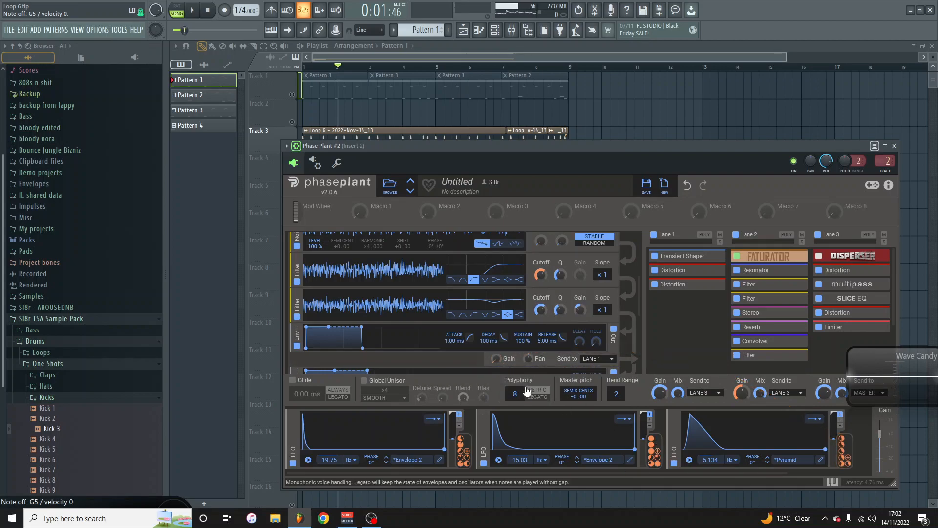
{"action": "scroll", "coordinate": [498, 367], "scroll_direction": "down", "scroll_amount": 1}
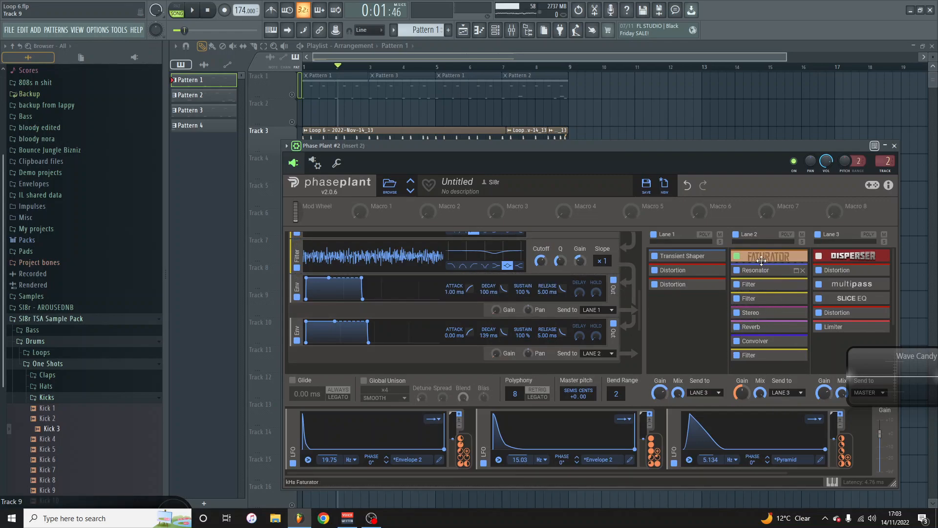
Expand Faturator in Lane 2 to examine its settings, and collapse it again.
{"action": "left_click", "coordinate": [788, 256]}
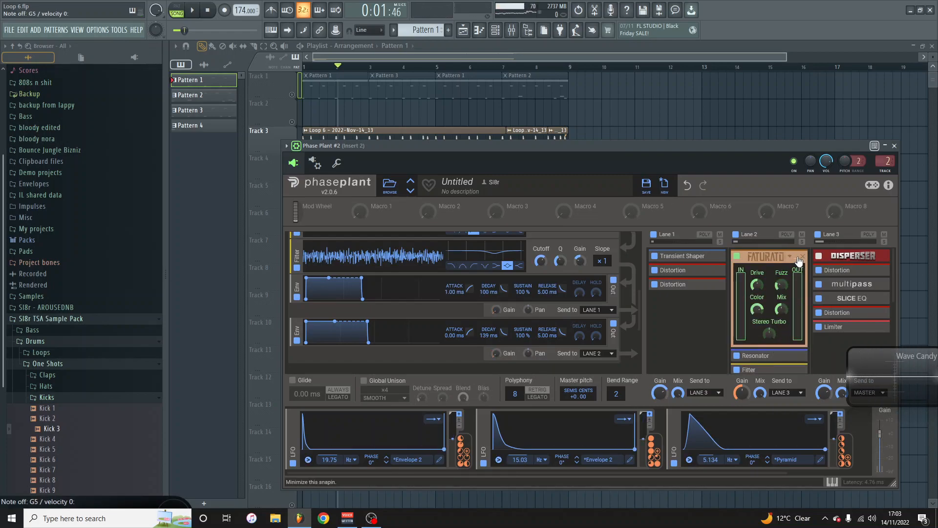
{"action": "left_click", "coordinate": [799, 263]}
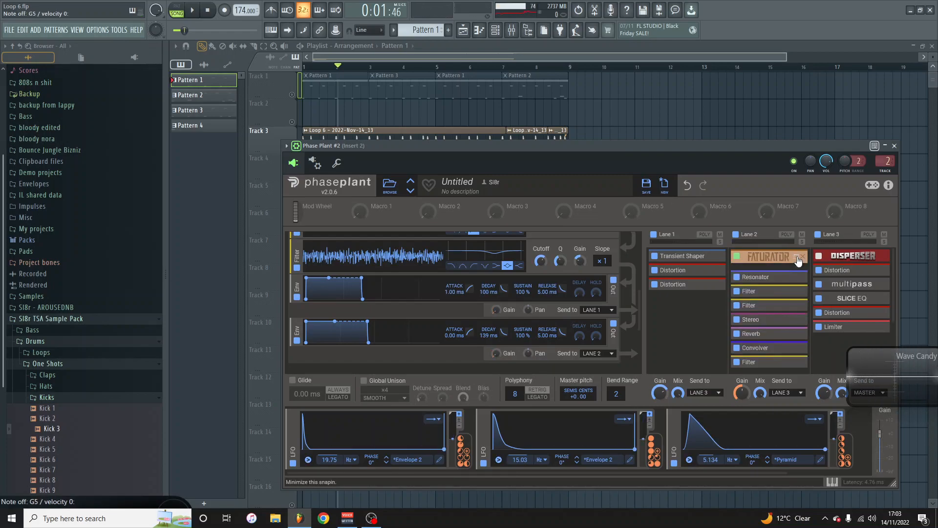
Disable every Lane 2 effect after Faturator: Resonator, both Filters, Stereo, Reverb, Convolver and the final Filter.
{"action": "left_click", "coordinate": [737, 298]}
{"action": "left_click", "coordinate": [737, 313]}
{"action": "left_click", "coordinate": [737, 327]}
{"action": "left_click", "coordinate": [737, 341]}
{"action": "left_click", "coordinate": [737, 355]}
{"action": "scroll", "coordinate": [378, 281], "scroll_direction": "up", "scroll_amount": 5}
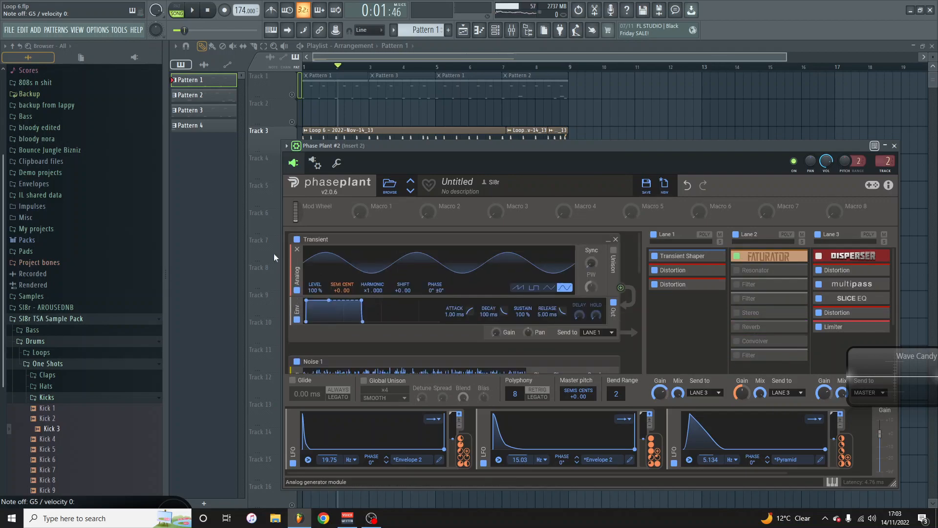
{"action": "scroll", "coordinate": [327, 304], "scroll_direction": "down", "scroll_amount": 6}
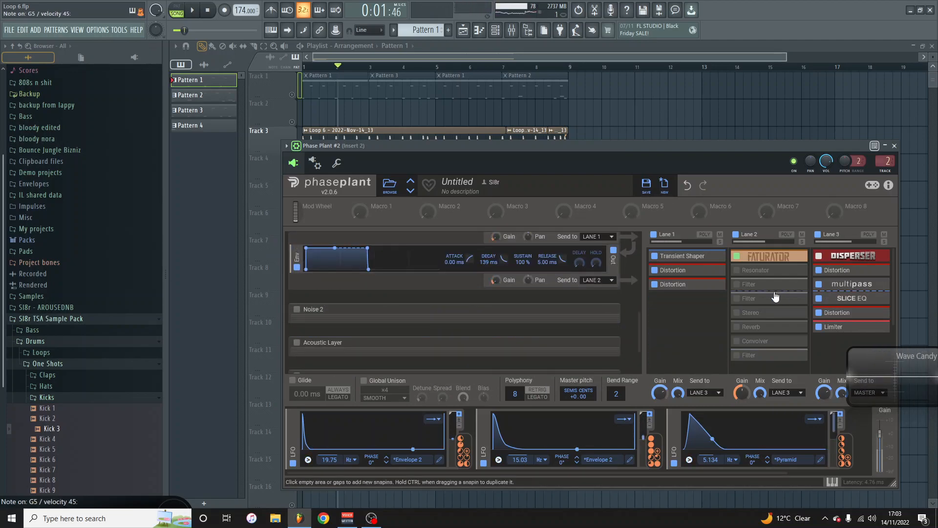
Enable and expand the Resonator in Lane 2, lower its intensity to about 18% and reduce its decay.
{"action": "left_click", "coordinate": [736, 272]}
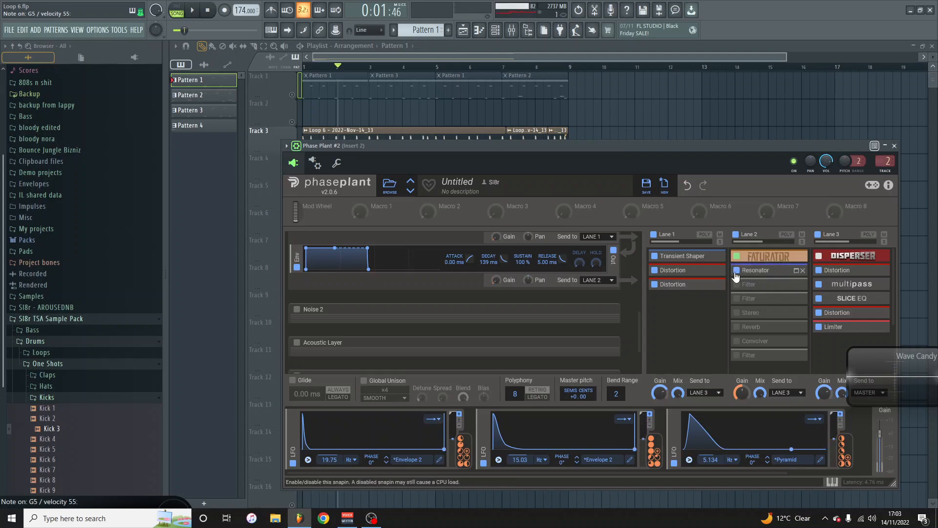
{"action": "left_click", "coordinate": [796, 272]}
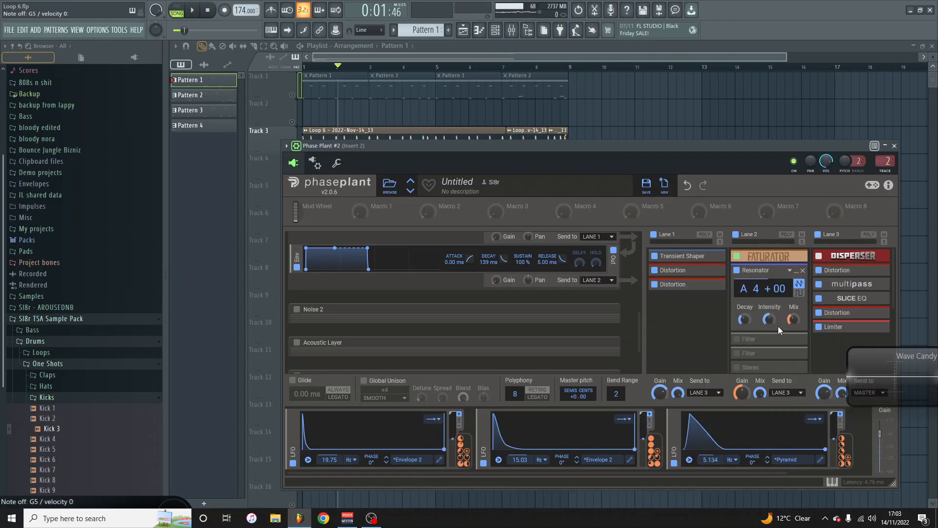
{"action": "mouse_move", "coordinate": [771, 319]}
{"action": "left_click_drag", "start_coordinate": [769, 318], "coordinate": [768, 352]}
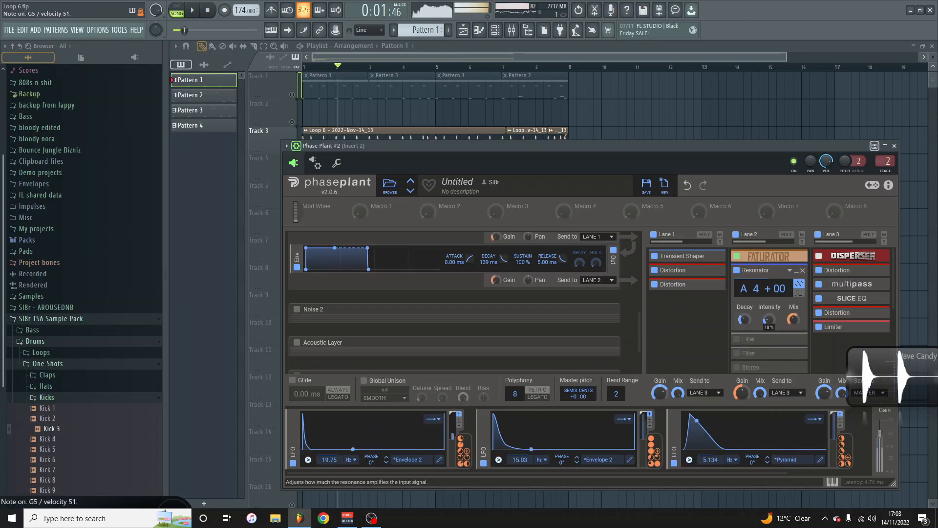
{"action": "mouse_move", "coordinate": [745, 319]}
{"action": "left_mouse_down"}
{"action": "mouse_move", "coordinate": [744, 338]}
{"action": "mouse_move", "coordinate": [744, 328]}
{"action": "left_mouse_up"}
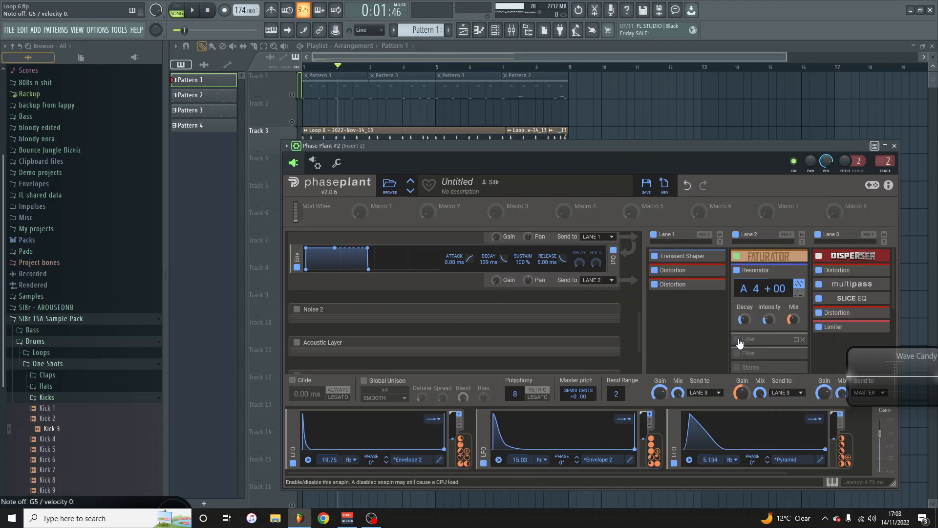
Enable and expand the notch Filter and the high-pass Filter that follow the Resonator in Lane 2.
{"action": "left_click", "coordinate": [796, 341]}
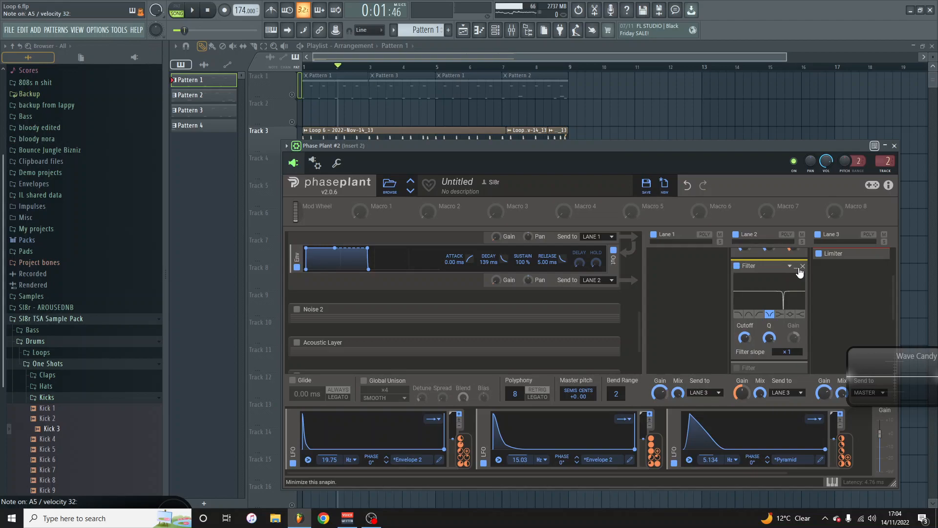
{"action": "scroll", "coordinate": [776, 295], "scroll_direction": "down", "scroll_amount": 2}
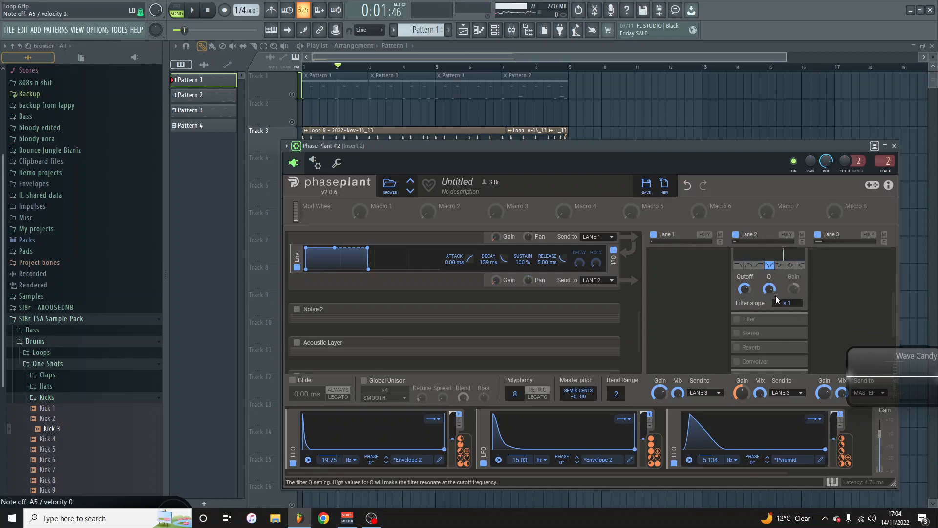
{"action": "left_click", "coordinate": [795, 320]}
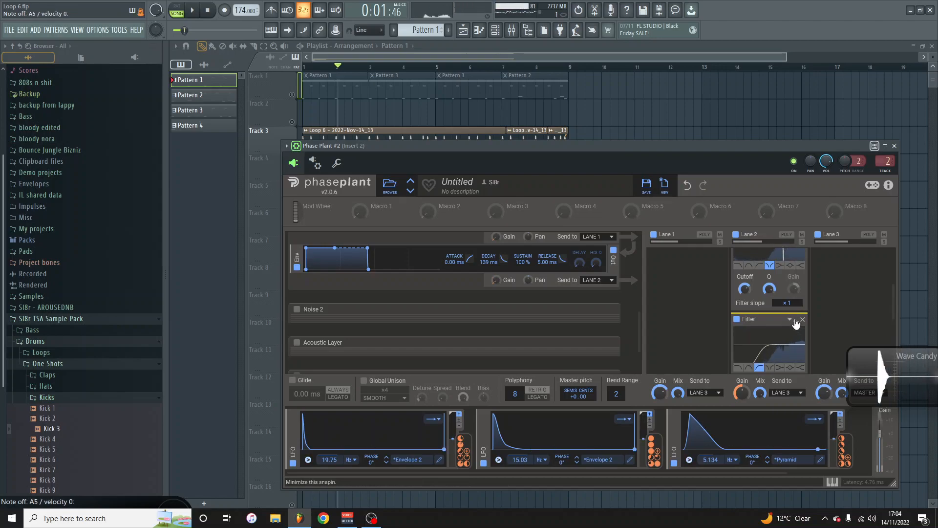
{"action": "scroll", "coordinate": [784, 320], "scroll_direction": "up", "scroll_amount": 1}
{"action": "scroll", "coordinate": [775, 336], "scroll_direction": "down", "scroll_amount": 5}
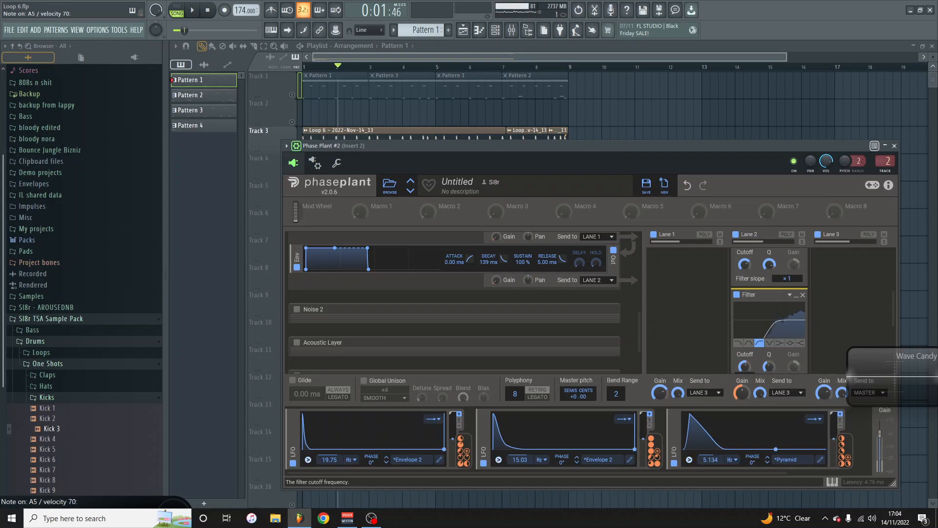
Expand the Stereo effect in Lane 2 and enable it.
{"action": "scroll", "coordinate": [772, 313], "scroll_direction": "down", "scroll_amount": 4}
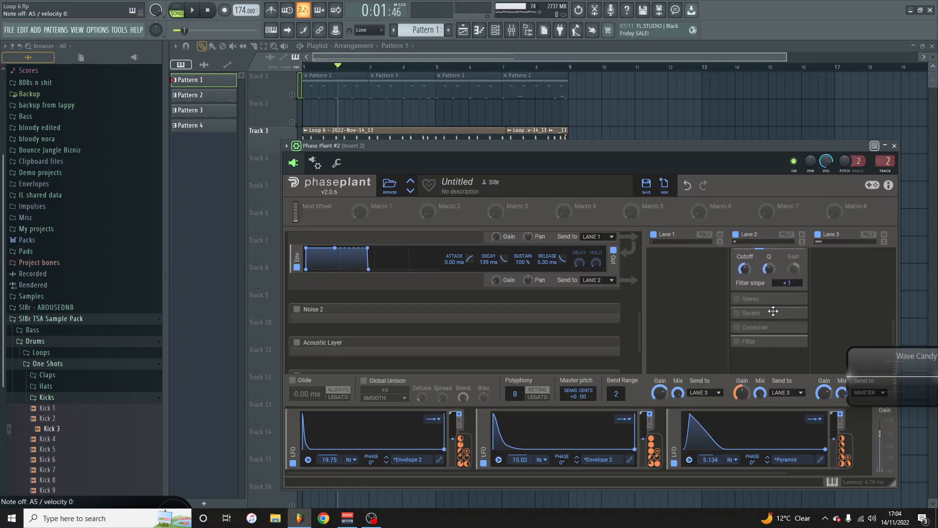
{"action": "left_click", "coordinate": [796, 301]}
{"action": "left_click", "coordinate": [736, 298]}
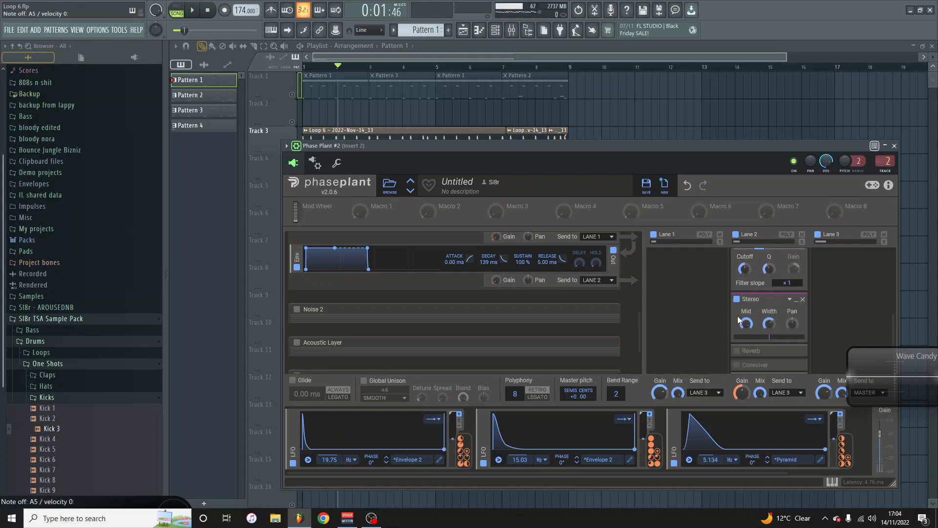
Move the Stereo effect in Lane 2 below the Reverb and Convolver.
{"action": "mouse_move", "coordinate": [768, 323]}
{"action": "scroll", "coordinate": [769, 310], "scroll_direction": "down", "scroll_amount": 2}
{"action": "scroll", "coordinate": [767, 264], "scroll_direction": "up", "scroll_amount": 1}
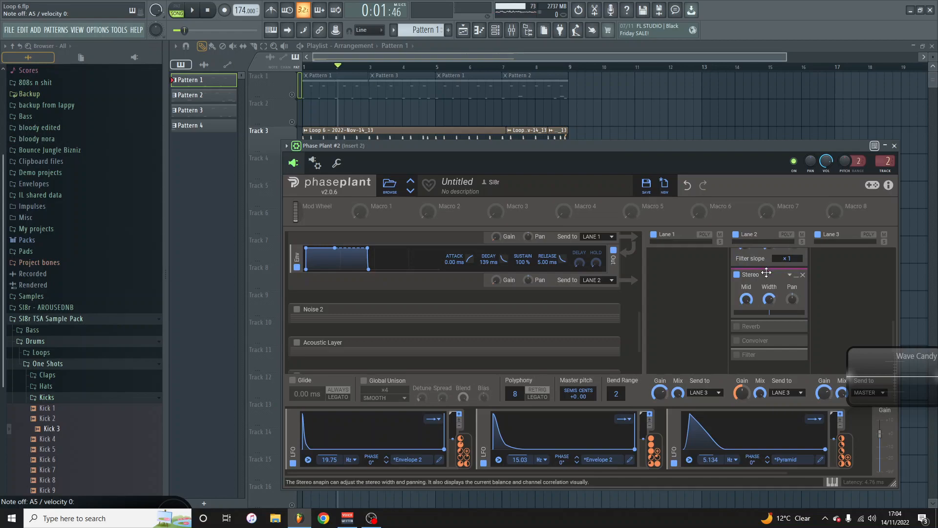
{"action": "left_click_drag", "start_coordinate": [766, 273], "coordinate": [762, 345]}
{"action": "scroll", "coordinate": [761, 335], "scroll_direction": "up", "scroll_amount": 2}
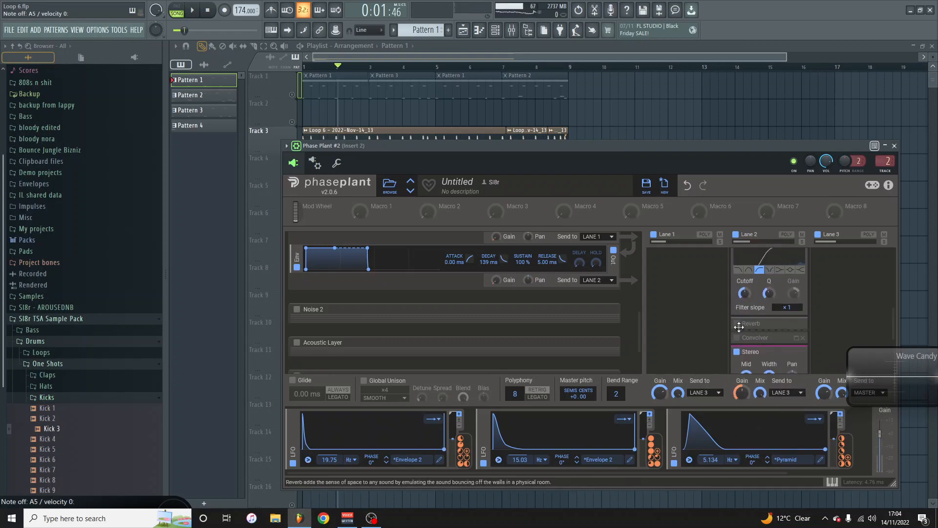
Enable and expand the Reverb in Lane 2.
{"action": "left_click", "coordinate": [737, 323]}
{"action": "left_click", "coordinate": [779, 324]}
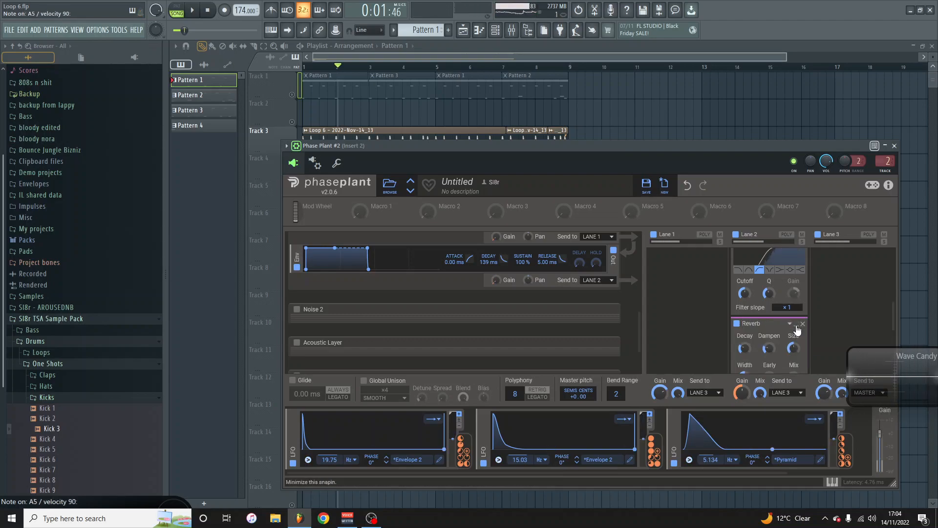
{"action": "scroll", "coordinate": [779, 325], "scroll_direction": "down", "scroll_amount": 1}
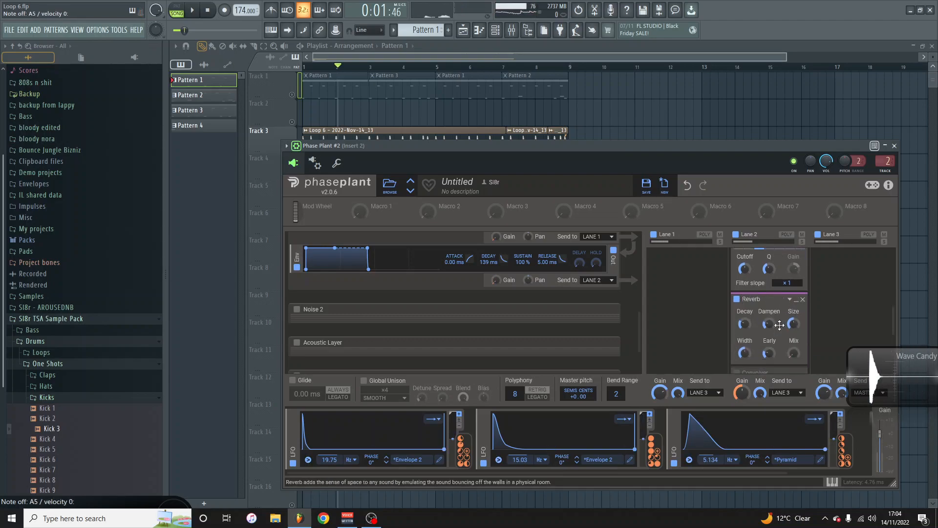
Try out the Reverb's Mix and its modulation by the Pyramid LFO, and lower that LFO's rate to about 4.63 Hz.
{"action": "double_click", "coordinate": [795, 362]}
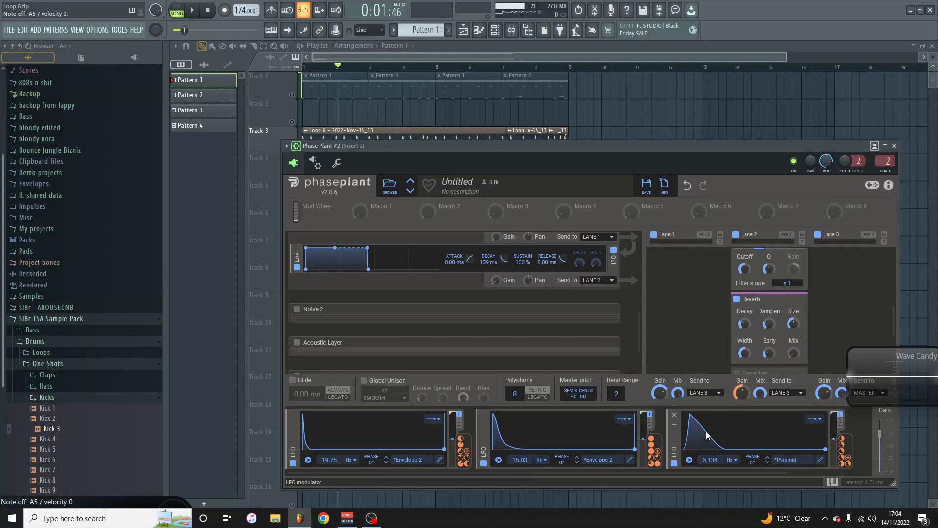
{"action": "mouse_move", "coordinate": [795, 363]}
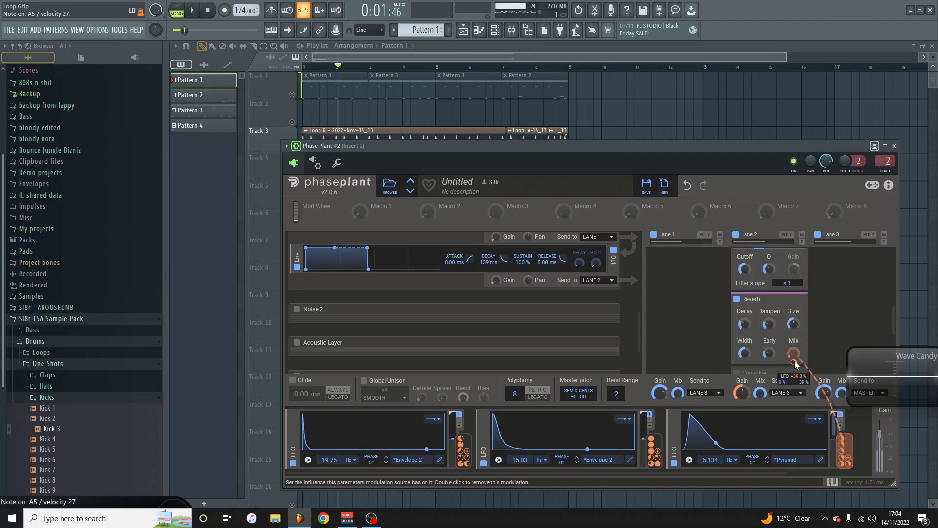
{"action": "double_click", "coordinate": [795, 362]}
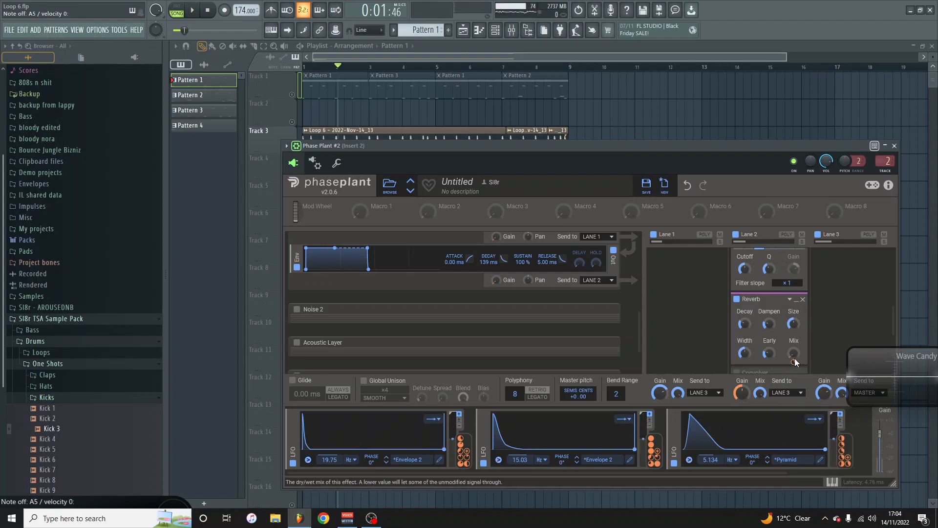
{"action": "left_click_drag", "start_coordinate": [794, 354], "coordinate": [794, 326]}
{"action": "mouse_move", "coordinate": [795, 363]}
{"action": "mouse_move", "coordinate": [710, 459]}
{"action": "left_mouse_down"}
{"action": "mouse_move", "coordinate": [710, 489]}
{"action": "mouse_move", "coordinate": [711, 462]}
{"action": "left_mouse_up"}
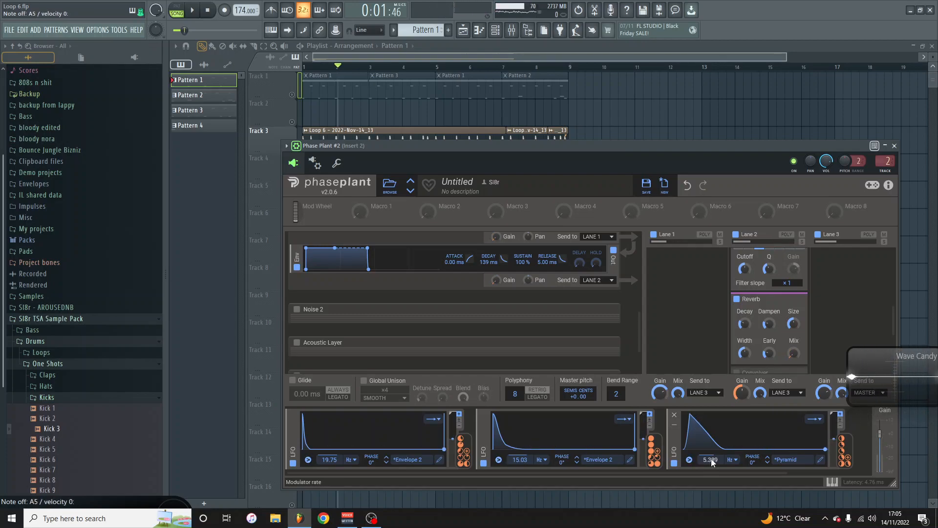
Enable and expand the Convolver in Lane 2, and view its Spaces Artificial impulse responses without changing the Sparkly Ambience selection.
{"action": "scroll", "coordinate": [739, 319], "scroll_direction": "down", "scroll_amount": 2}
{"action": "left_click", "coordinate": [796, 325]}
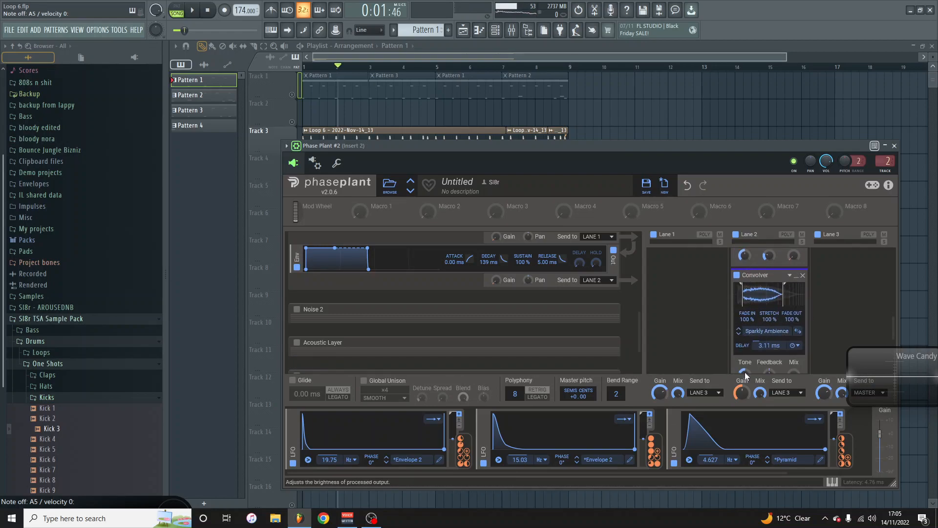
{"action": "left_click", "coordinate": [752, 334]}
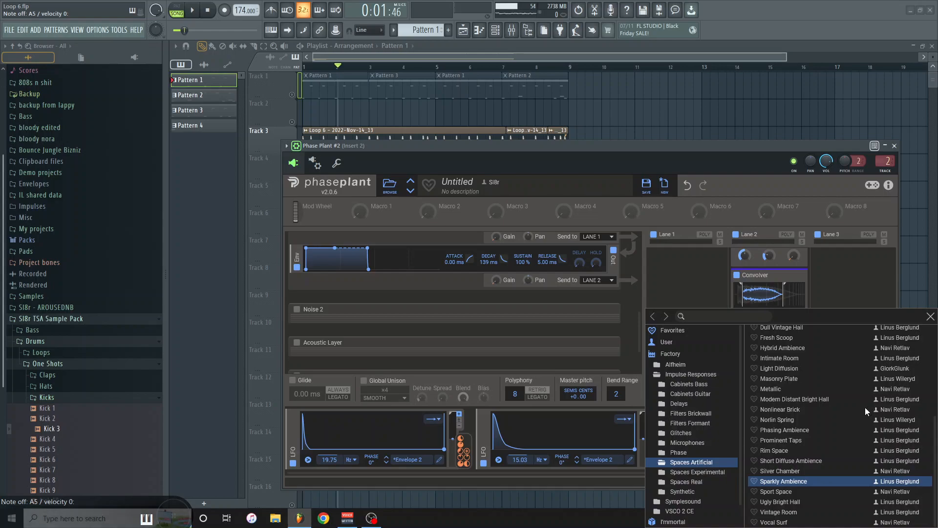
{"action": "left_click", "coordinate": [931, 317]}
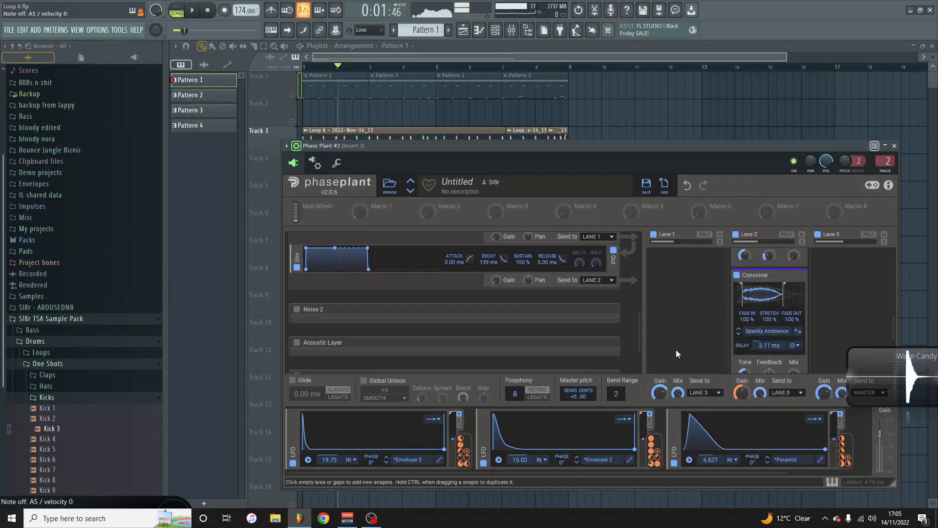
Trim the end of the Convolver's impulse response slightly shorter and try its fades and Tone, leaving Fade In and Fade Out at 100%.
{"action": "scroll", "coordinate": [771, 338], "scroll_direction": "down", "scroll_amount": 1}
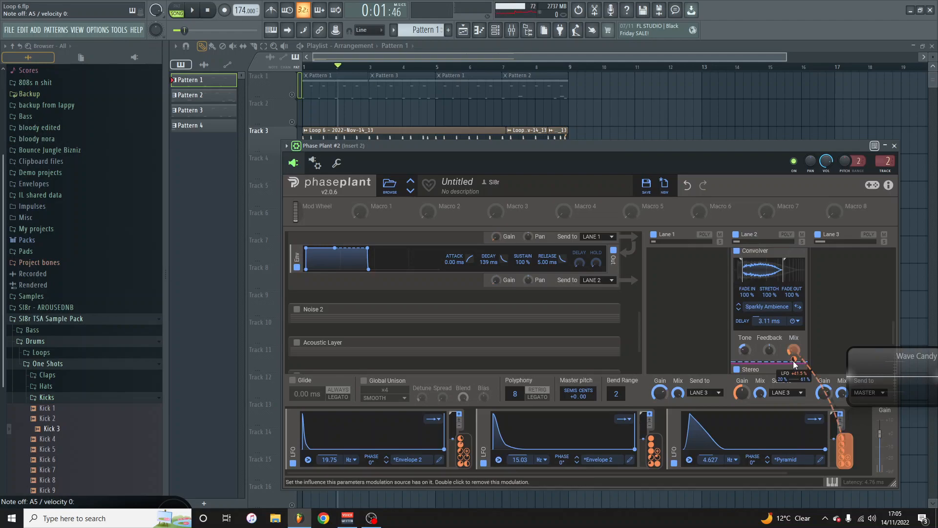
{"action": "mouse_move", "coordinate": [795, 365]}
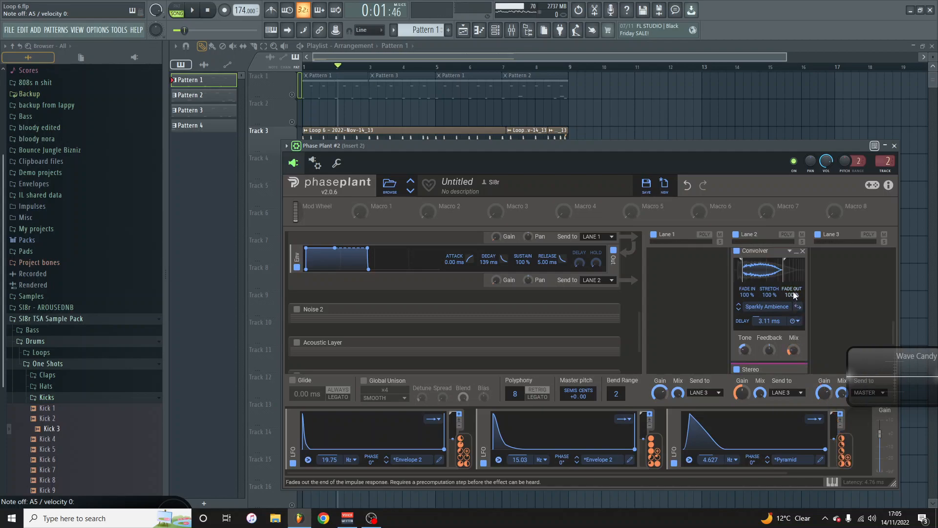
{"action": "left_click_drag", "start_coordinate": [792, 295], "coordinate": [792, 290]}
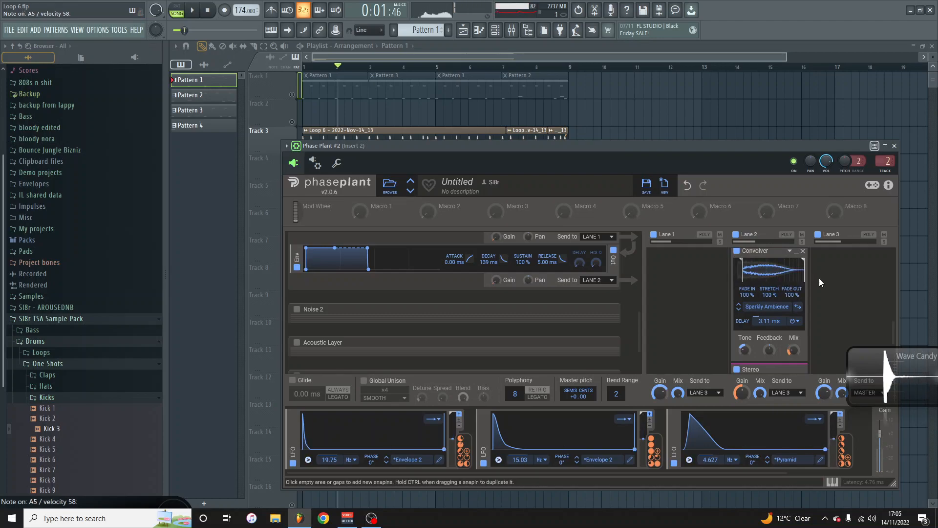
{"action": "left_click_drag", "start_coordinate": [802, 274], "coordinate": [776, 275]}
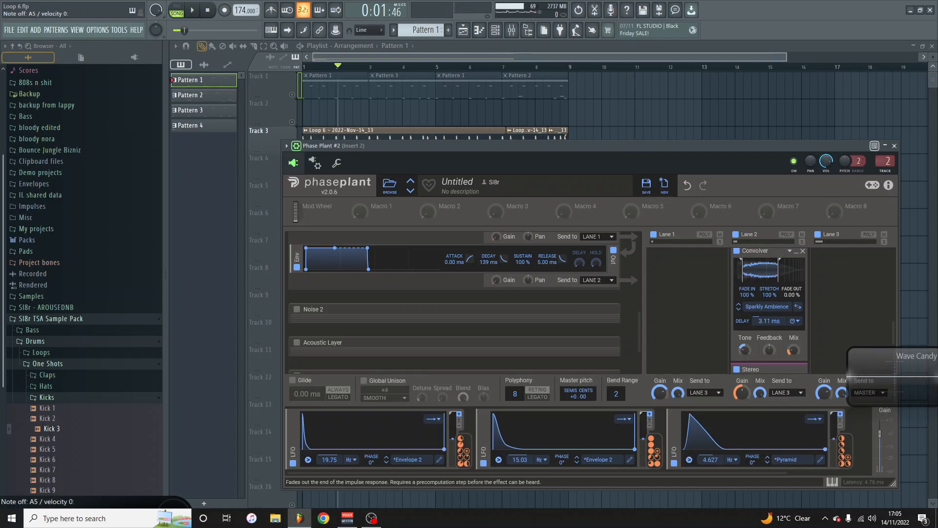
{"action": "left_click_drag", "start_coordinate": [789, 295], "coordinate": [789, 288]}
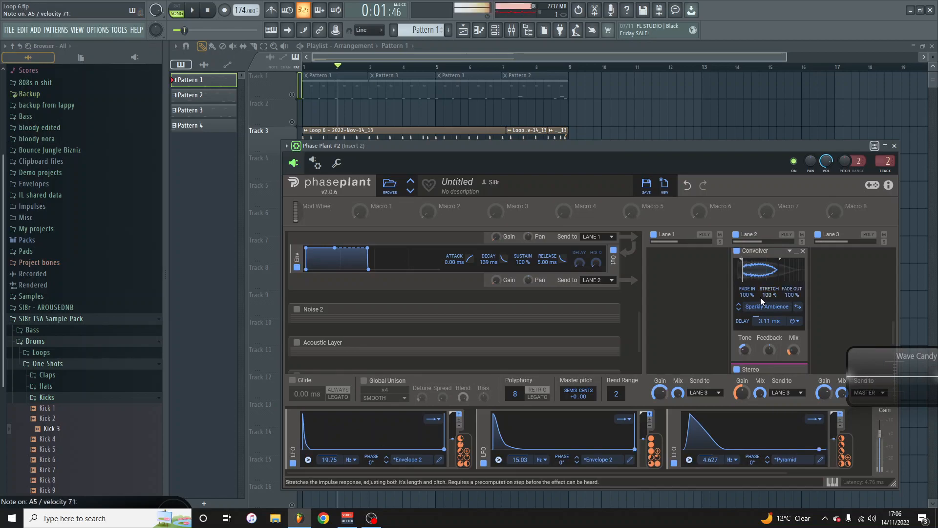
{"action": "left_click_drag", "start_coordinate": [747, 293], "coordinate": [746, 333]}
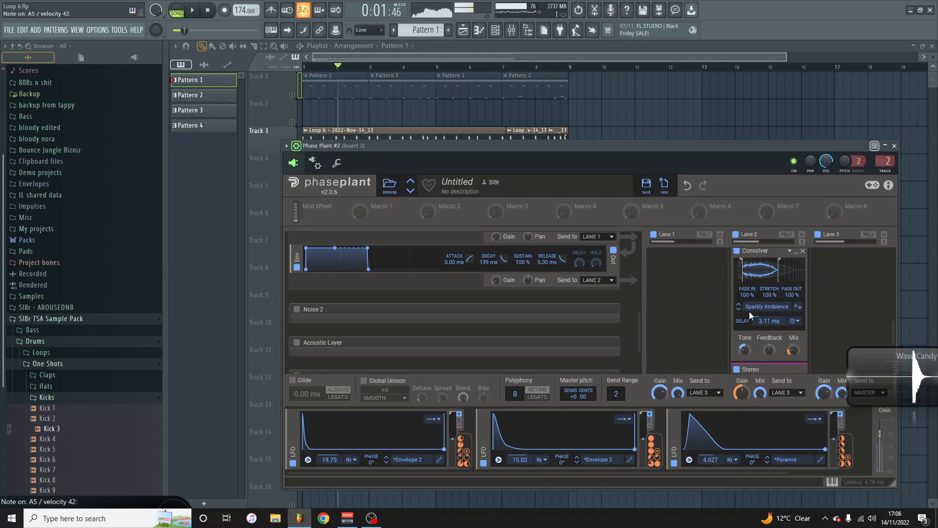
{"action": "mouse_move", "coordinate": [745, 349]}
{"action": "left_mouse_down"}
{"action": "mouse_move", "coordinate": [744, 329]}
{"action": "mouse_move", "coordinate": [748, 350]}
{"action": "left_mouse_up"}
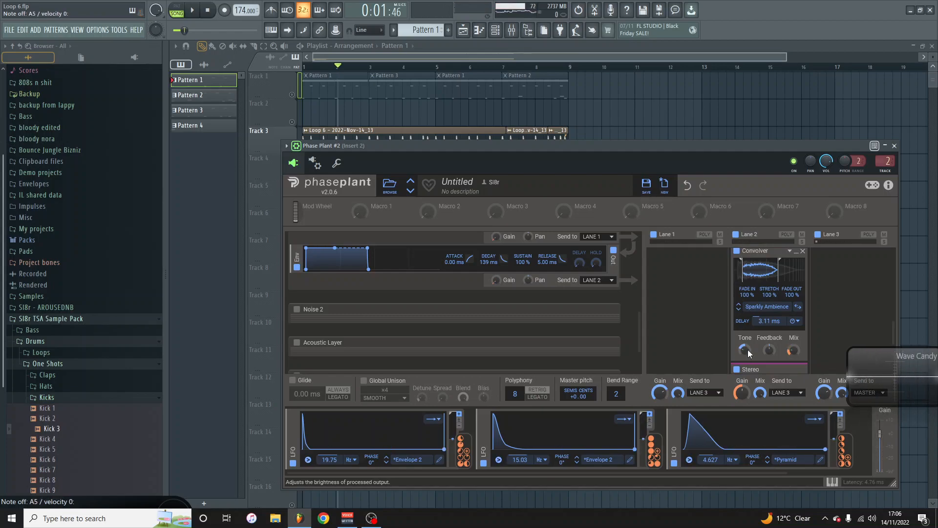
Enable and expand the last high-pass Filter in Lane 2, and try out the Stereo effect's Width.
{"action": "scroll", "coordinate": [739, 291], "scroll_direction": "down", "scroll_amount": 2}
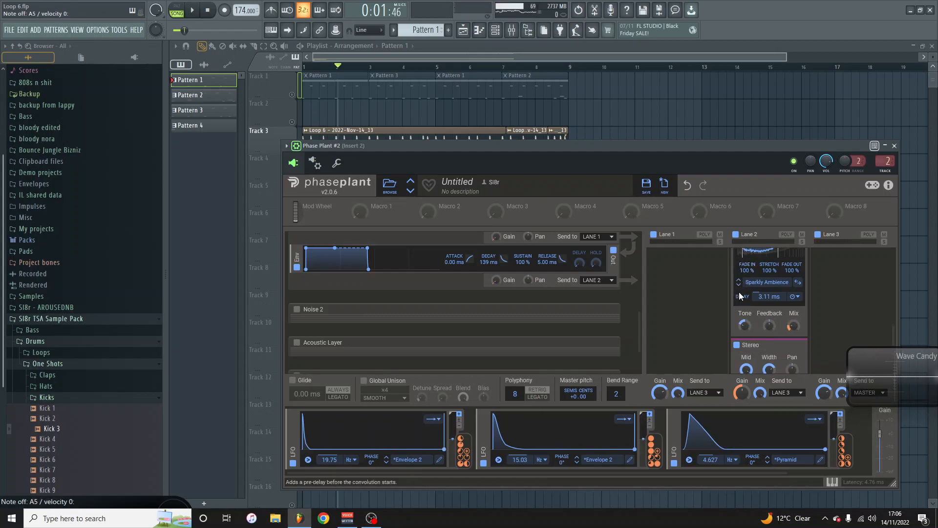
{"action": "left_click", "coordinate": [737, 348]}
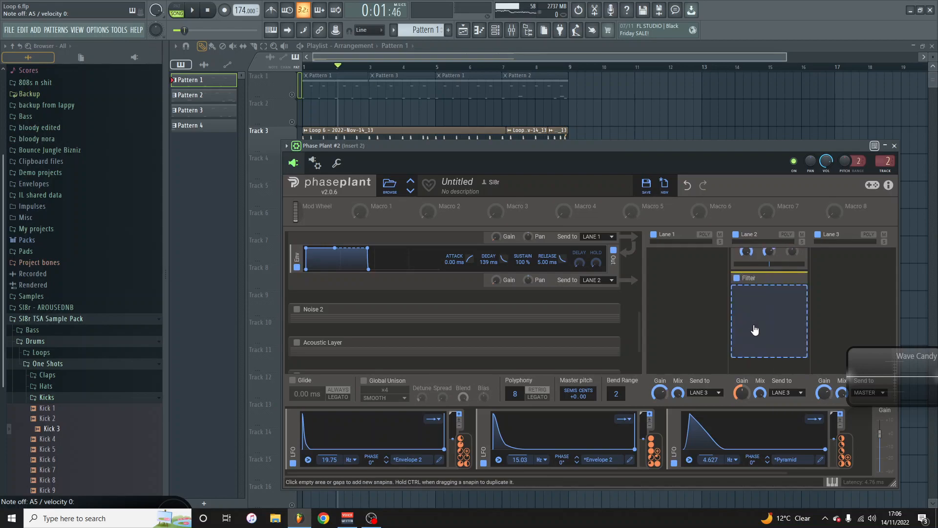
{"action": "left_click", "coordinate": [797, 279]}
{"action": "scroll", "coordinate": [762, 313], "scroll_direction": "up", "scroll_amount": 2}
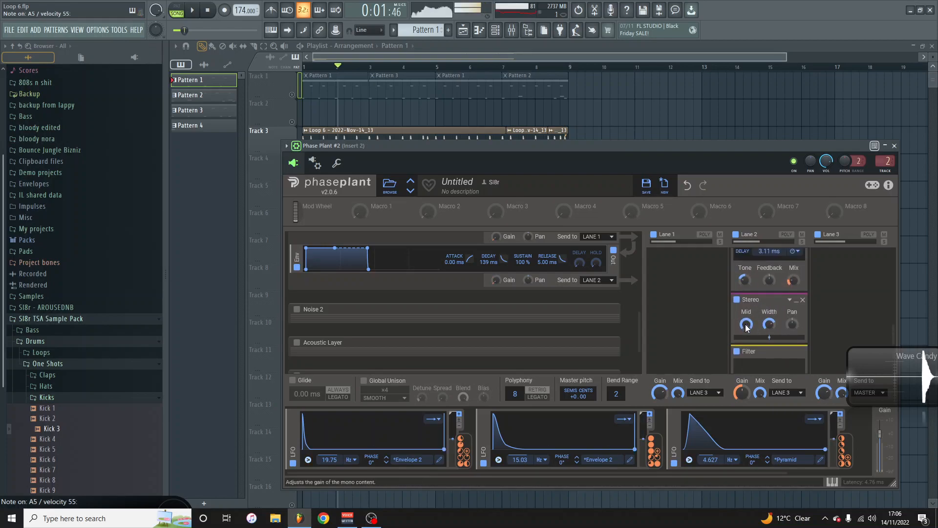
{"action": "left_click_drag", "start_coordinate": [769, 323], "coordinate": [768, 307]}
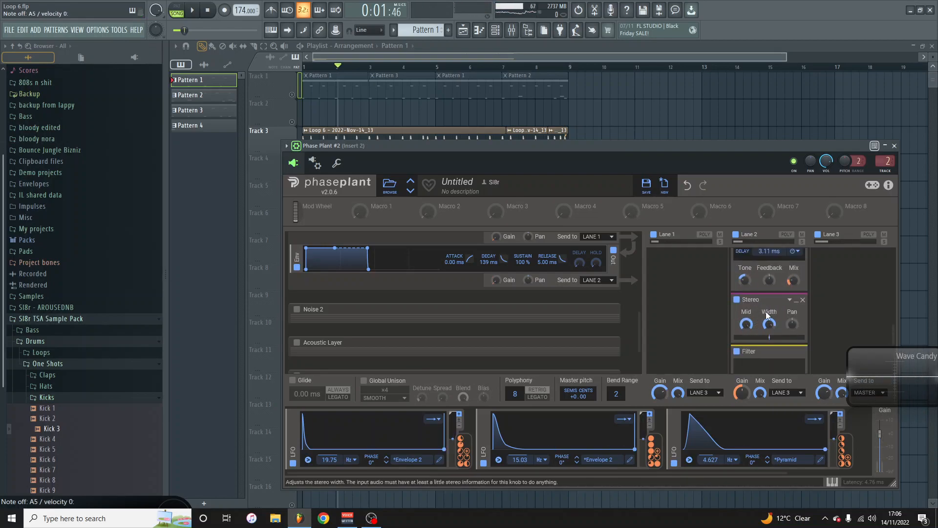
Collapse the Faturator, Resonator, the two Filters after it, the Reverb and the Convolver in Lane 2.
{"action": "scroll", "coordinate": [766, 312], "scroll_direction": "up", "scroll_amount": 2}
{"action": "scroll", "coordinate": [775, 292], "scroll_direction": "up", "scroll_amount": 2}
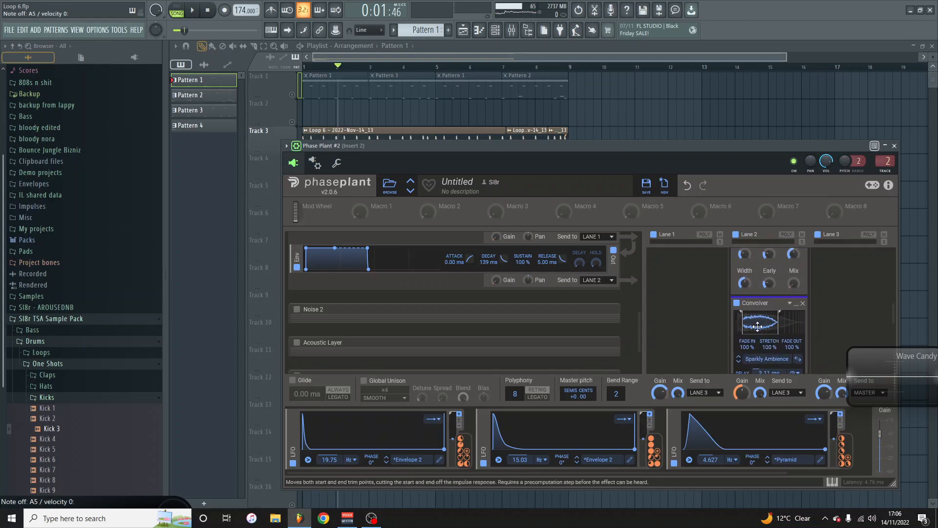
{"action": "scroll", "coordinate": [763, 313], "scroll_direction": "down", "scroll_amount": 2}
{"action": "scroll", "coordinate": [765, 372], "scroll_direction": "down", "scroll_amount": 1}
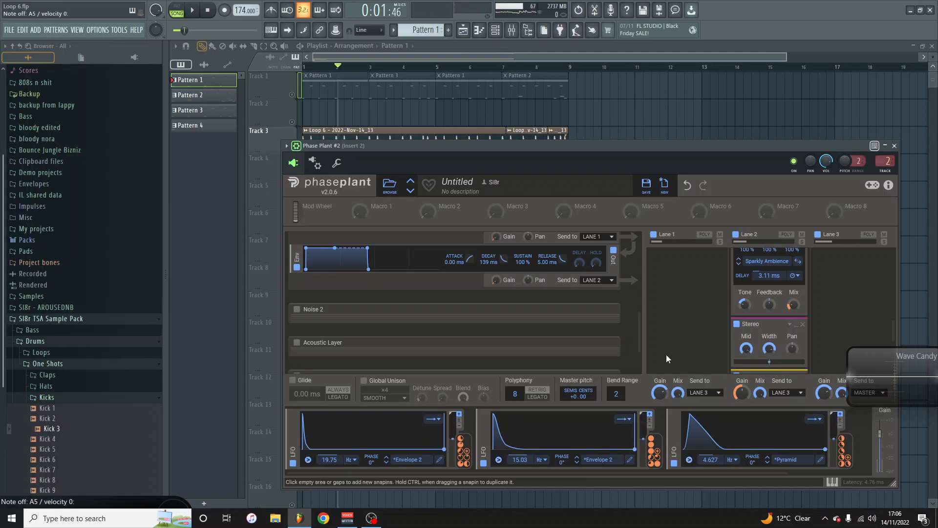
{"action": "scroll", "coordinate": [766, 328], "scroll_direction": "down", "scroll_amount": 2}
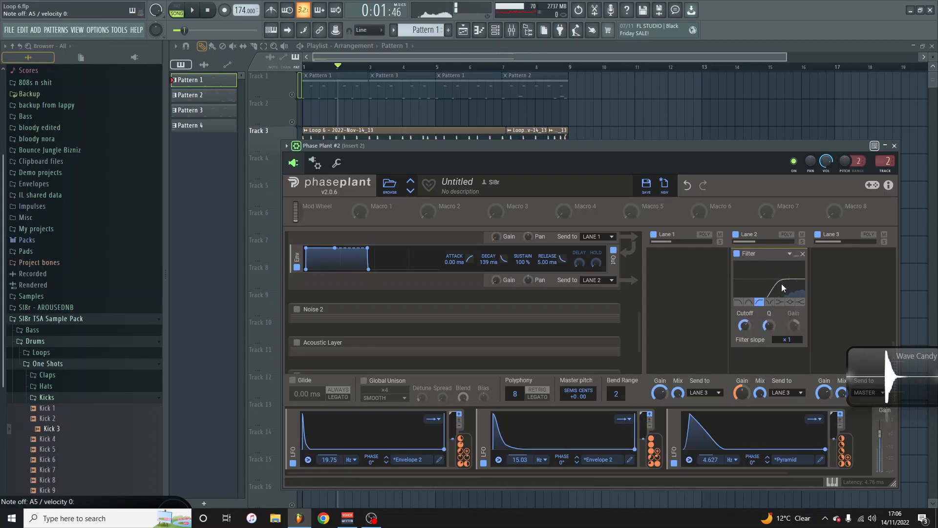
{"action": "scroll", "coordinate": [765, 347], "scroll_direction": "up", "scroll_amount": 2}
{"action": "scroll", "coordinate": [766, 351], "scroll_direction": "up", "scroll_amount": 15}
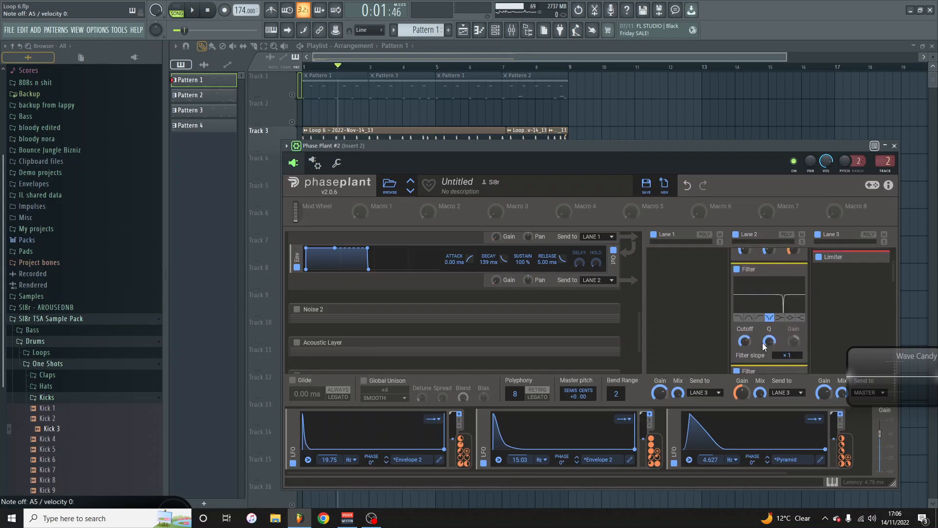
{"action": "left_click", "coordinate": [794, 260]}
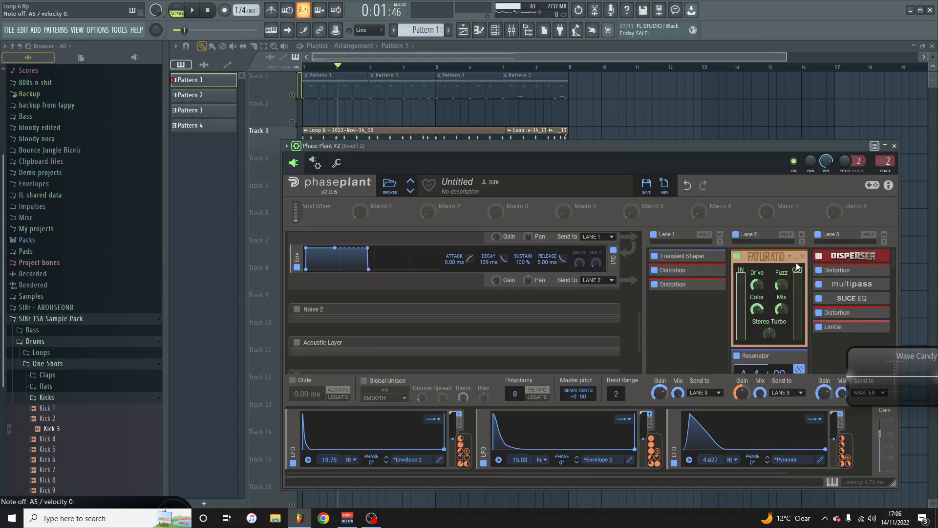
{"action": "left_click", "coordinate": [798, 258]}
{"action": "left_click", "coordinate": [796, 270]}
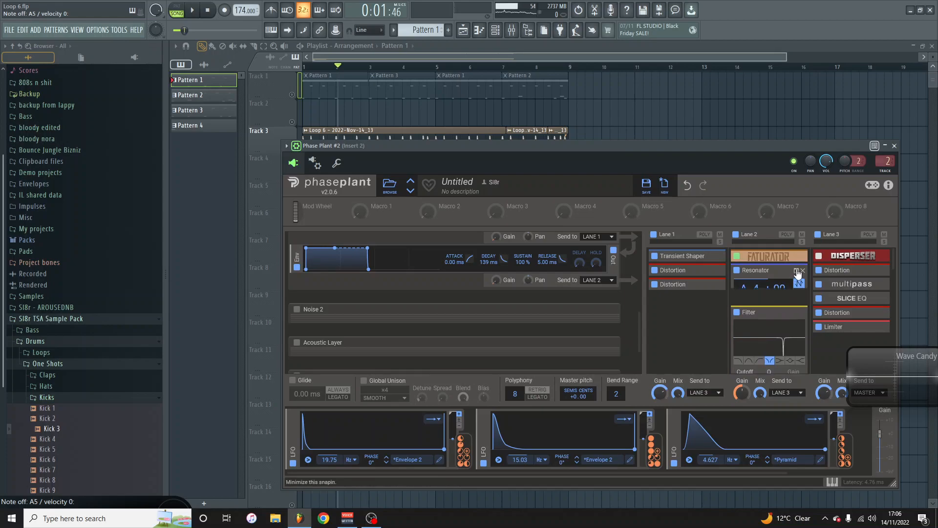
{"action": "left_click", "coordinate": [796, 285]}
{"action": "left_click", "coordinate": [796, 299]}
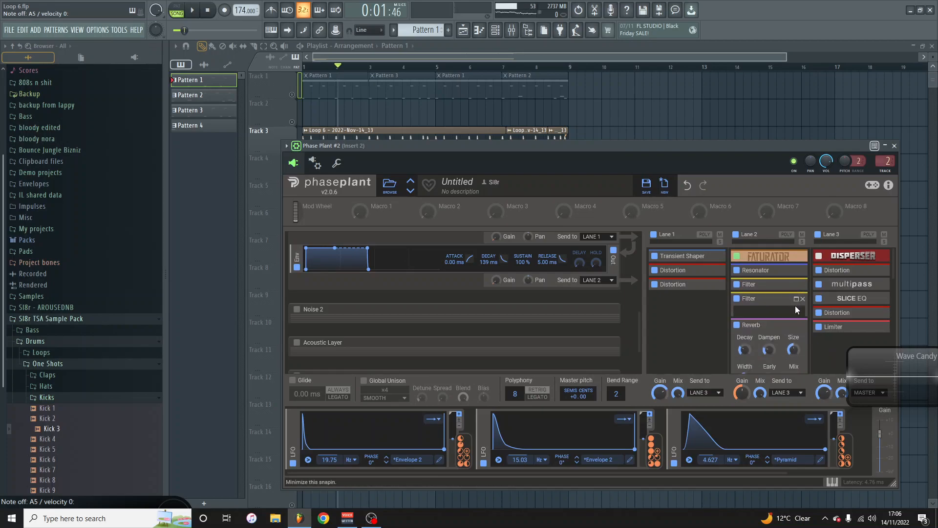
{"action": "left_click", "coordinate": [796, 313]}
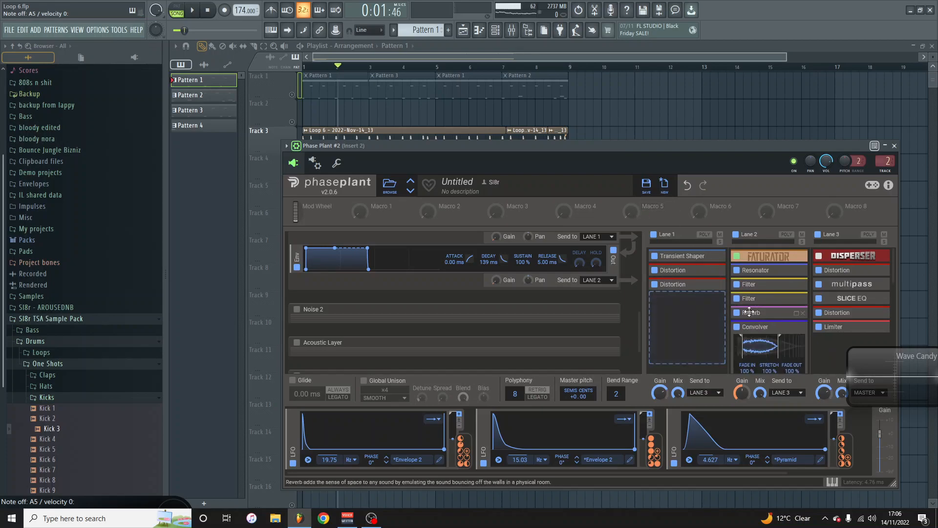
{"action": "left_click", "coordinate": [795, 327]}
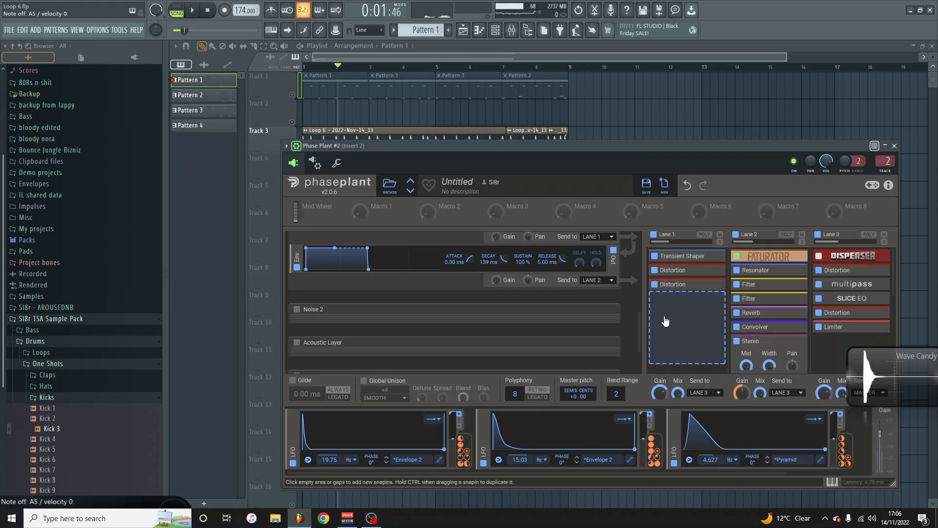
Disable and re-enable the Noise 1 envelope output that is sent to Lane 1.
{"action": "scroll", "coordinate": [650, 323], "scroll_direction": "down", "scroll_amount": 3}
{"action": "scroll", "coordinate": [414, 308], "scroll_direction": "up", "scroll_amount": 3}
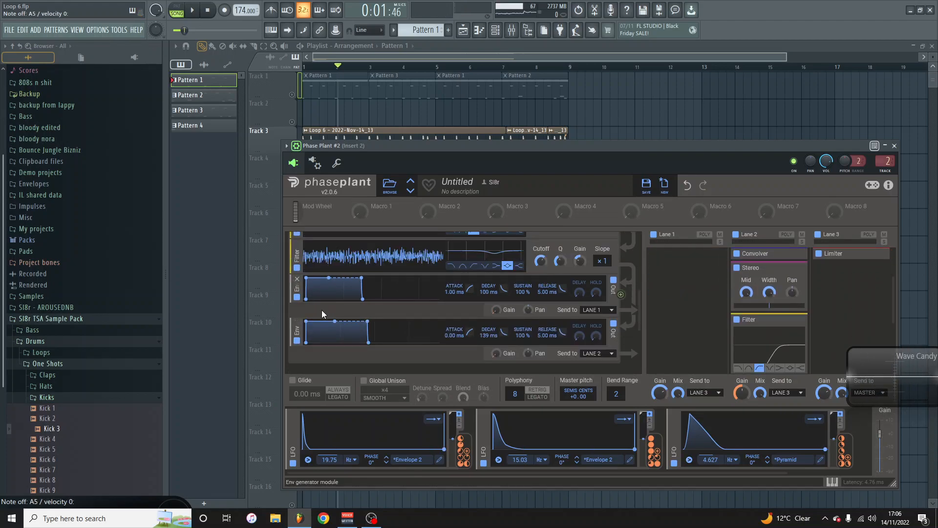
{"action": "left_click", "coordinate": [297, 297]}
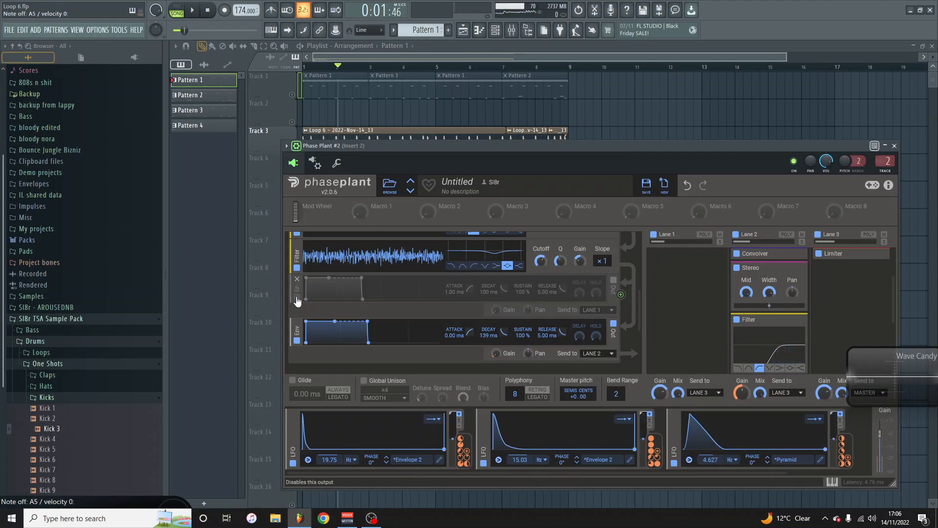
{"action": "left_click", "coordinate": [297, 298]}
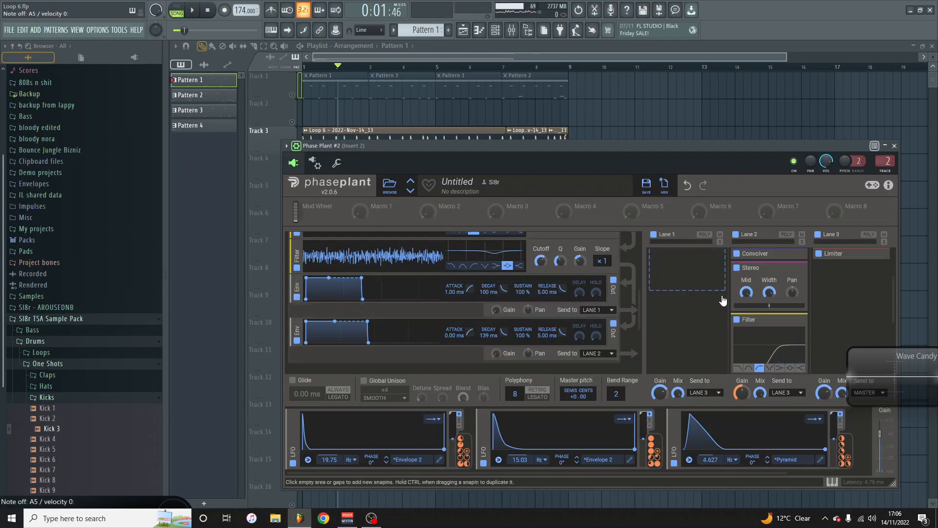
Disable and collapse the Noise 1 and Transient groups.
{"action": "scroll", "coordinate": [677, 275], "scroll_direction": "up", "scroll_amount": 3}
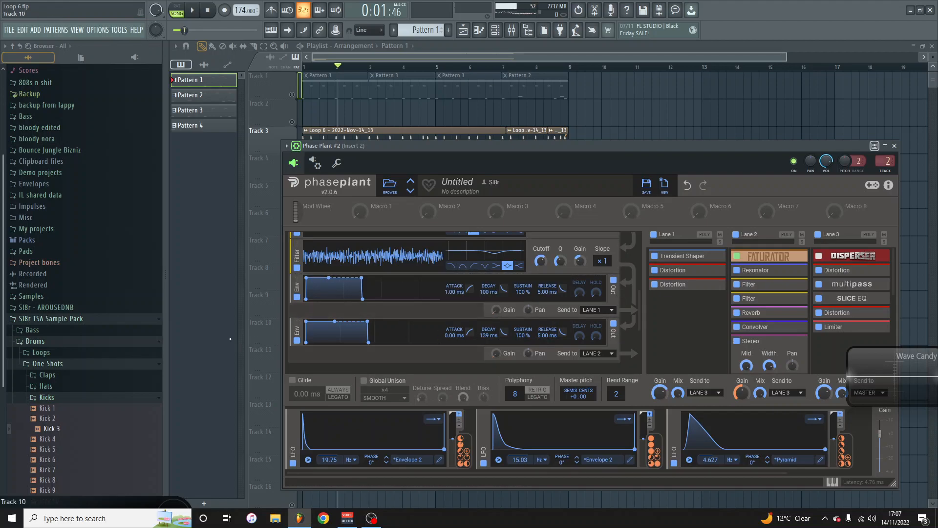
{"action": "scroll", "coordinate": [448, 298], "scroll_direction": "down", "scroll_amount": 2}
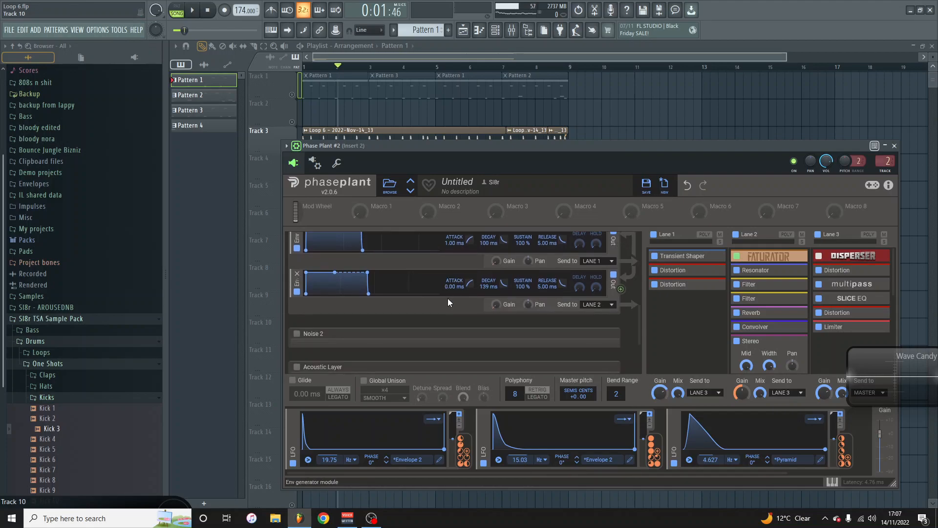
{"action": "scroll", "coordinate": [306, 309], "scroll_direction": "up", "scroll_amount": 5}
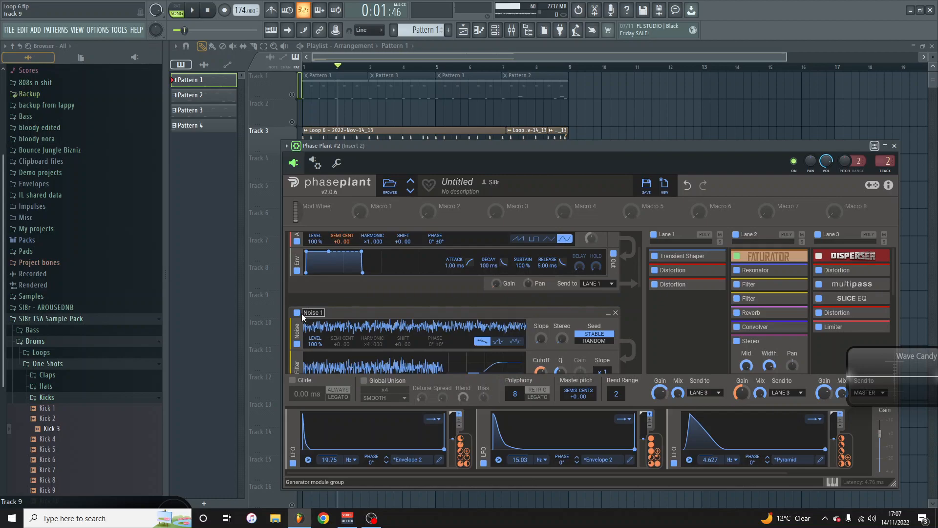
{"action": "left_click", "coordinate": [297, 314]}
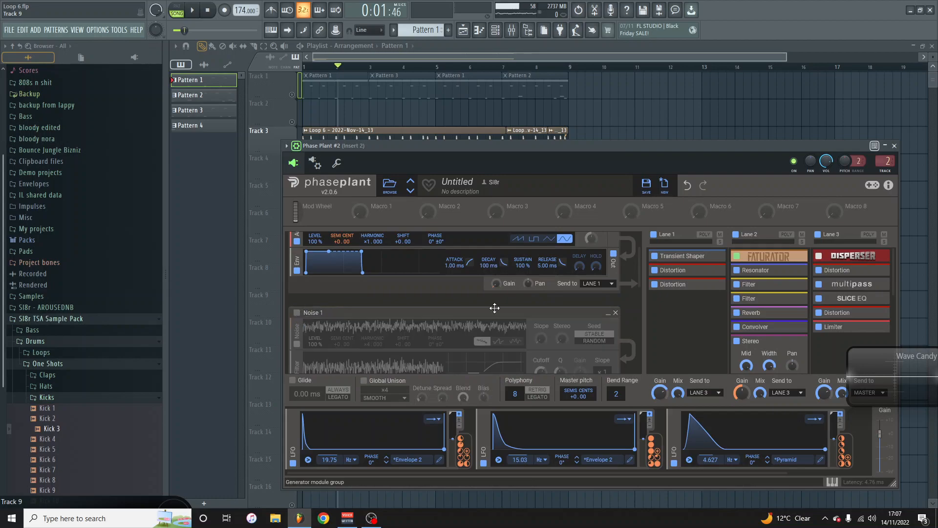
{"action": "left_click", "coordinate": [608, 313]}
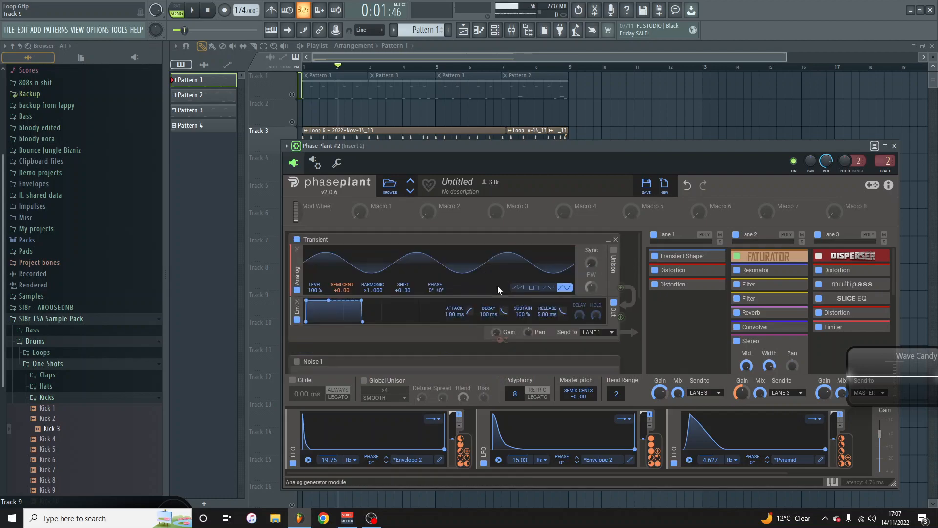
{"action": "left_click", "coordinate": [608, 239]}
Enable and expand the Noise 2 group to show its sawtooth oscillator, filter, envelope and noise generator.
{"action": "left_click", "coordinate": [296, 306]}
{"action": "left_click", "coordinate": [607, 305]}
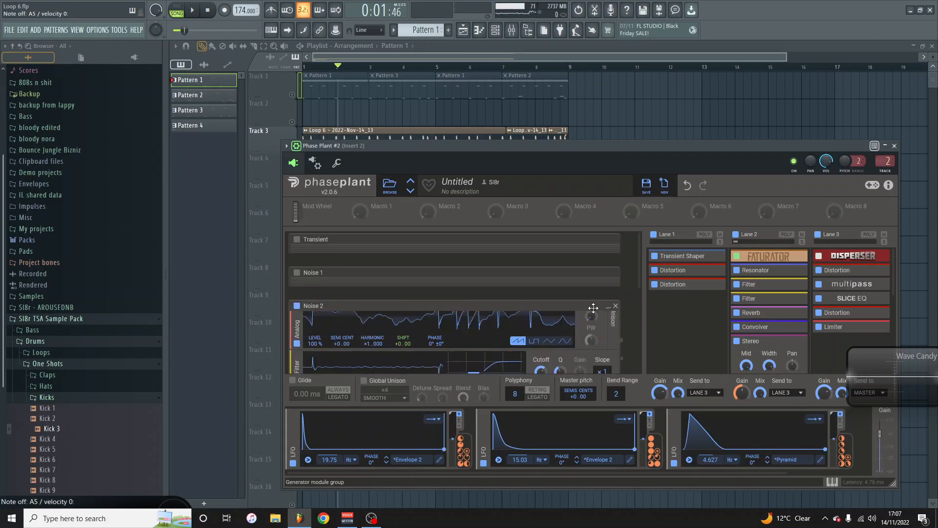
{"action": "scroll", "coordinate": [498, 322], "scroll_direction": "down", "scroll_amount": 3}
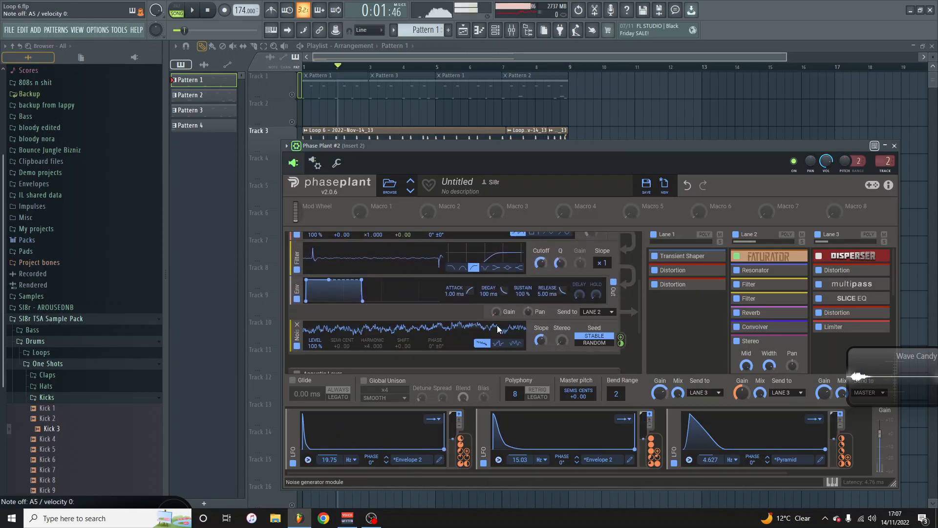
{"action": "scroll", "coordinate": [497, 325], "scroll_direction": "up", "scroll_amount": 2}
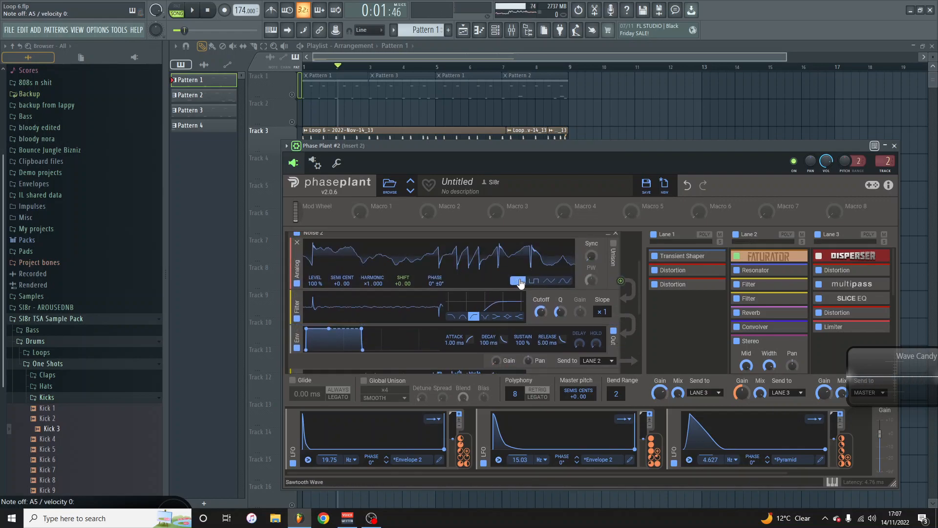
Try out the noise generator's modulation amount on the Shift of Noise 2's sawtooth oscillator.
{"action": "scroll", "coordinate": [386, 268], "scroll_direction": "down", "scroll_amount": 2}
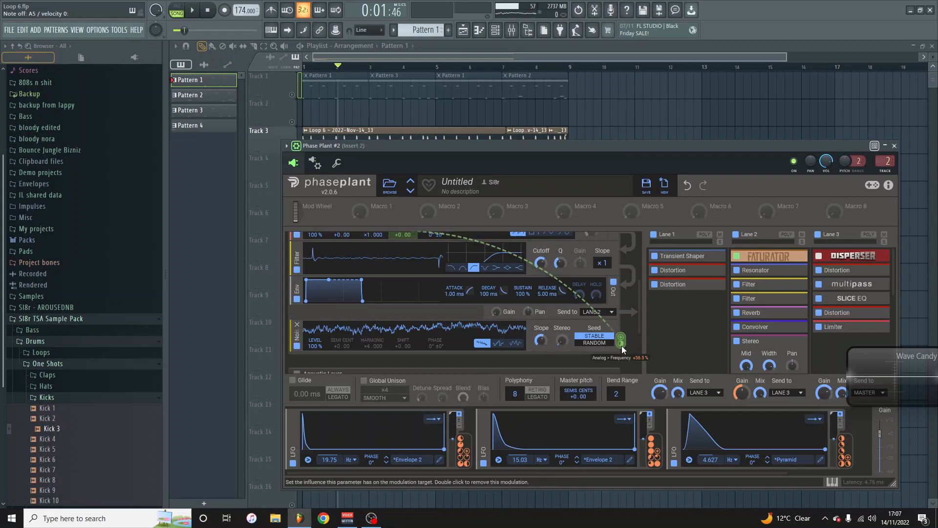
{"action": "scroll", "coordinate": [436, 298], "scroll_direction": "up", "scroll_amount": 1}
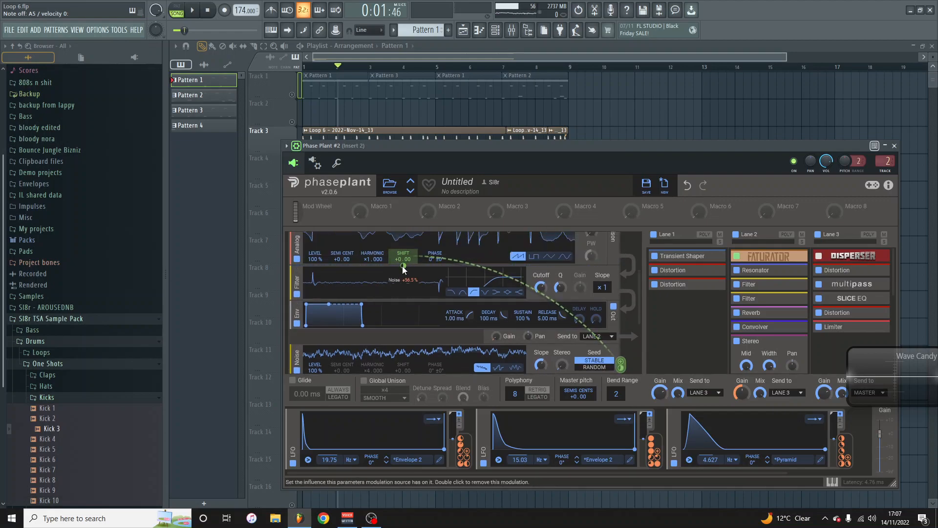
{"action": "mouse_move", "coordinate": [403, 267]}
{"action": "left_mouse_down"}
{"action": "mouse_move", "coordinate": [403, 254]}
{"action": "mouse_move", "coordinate": [403, 301]}
{"action": "mouse_move", "coordinate": [404, 270]}
{"action": "left_mouse_up"}
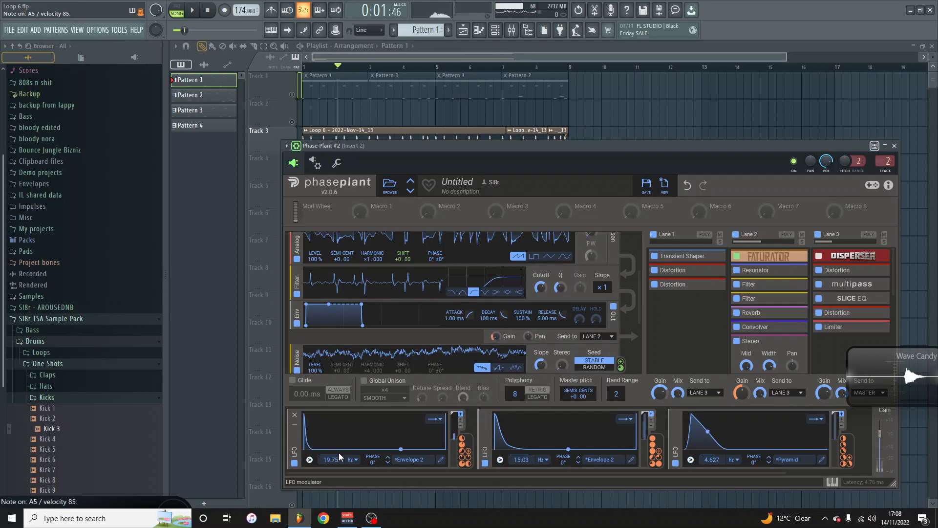
{"action": "scroll", "coordinate": [457, 281], "scroll_direction": "down", "scroll_amount": 2}
{"action": "scroll", "coordinate": [457, 282], "scroll_direction": "up", "scroll_amount": 2}
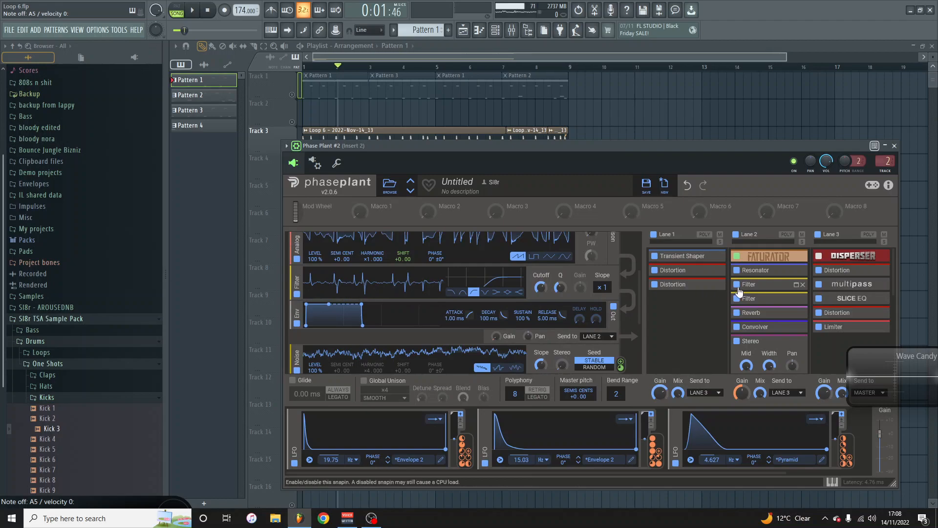
Collapse the Stereo effect and the last Filter in Lane 2.
{"action": "scroll", "coordinate": [808, 309], "scroll_direction": "down", "scroll_amount": 1}
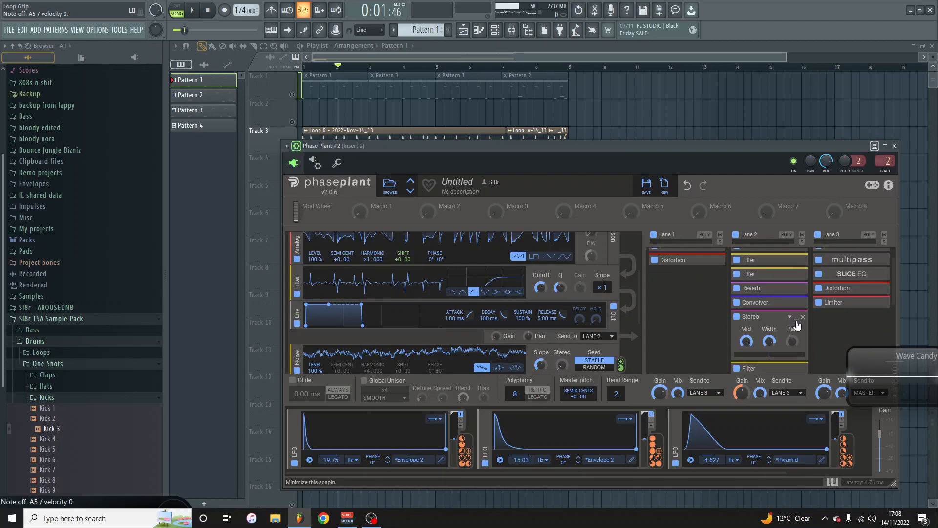
{"action": "left_click", "coordinate": [796, 318]}
{"action": "scroll", "coordinate": [722, 314], "scroll_direction": "down", "scroll_amount": 3}
{"action": "left_click", "coordinate": [796, 264]}
{"action": "scroll", "coordinate": [382, 347], "scroll_direction": "up", "scroll_amount": 4}
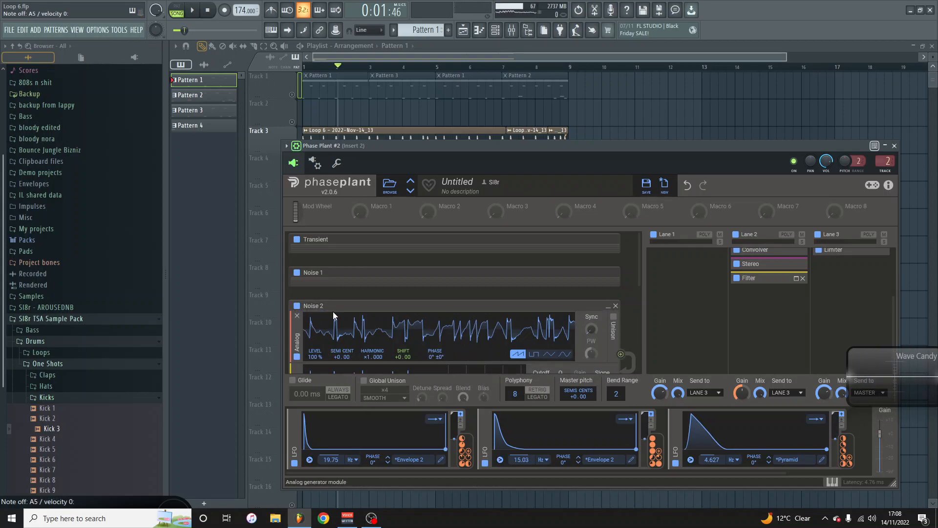
Enable and expand the Acoustic Layer group, and disable the Transient, Noise 1 and Noise 2 groups to isolate it.
{"action": "scroll", "coordinate": [333, 312], "scroll_direction": "down", "scroll_amount": 1}
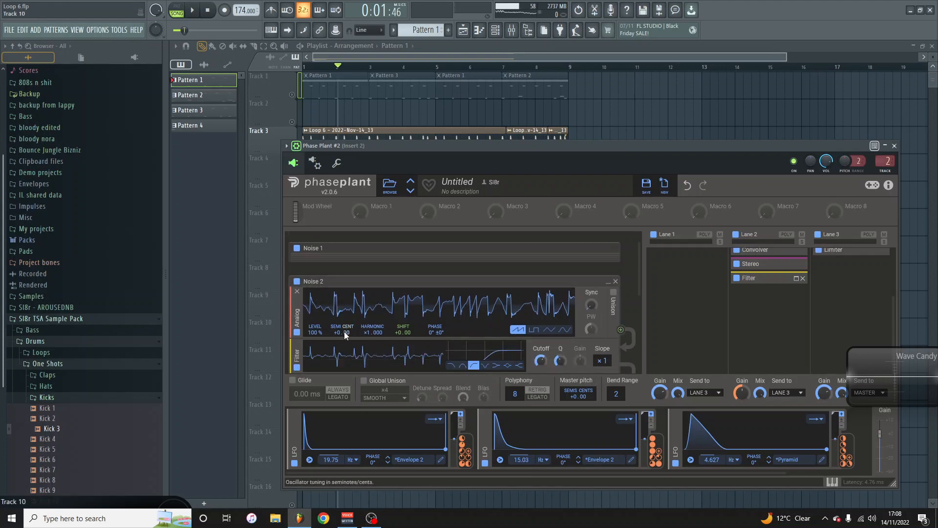
{"action": "scroll", "coordinate": [358, 332], "scroll_direction": "down", "scroll_amount": 2}
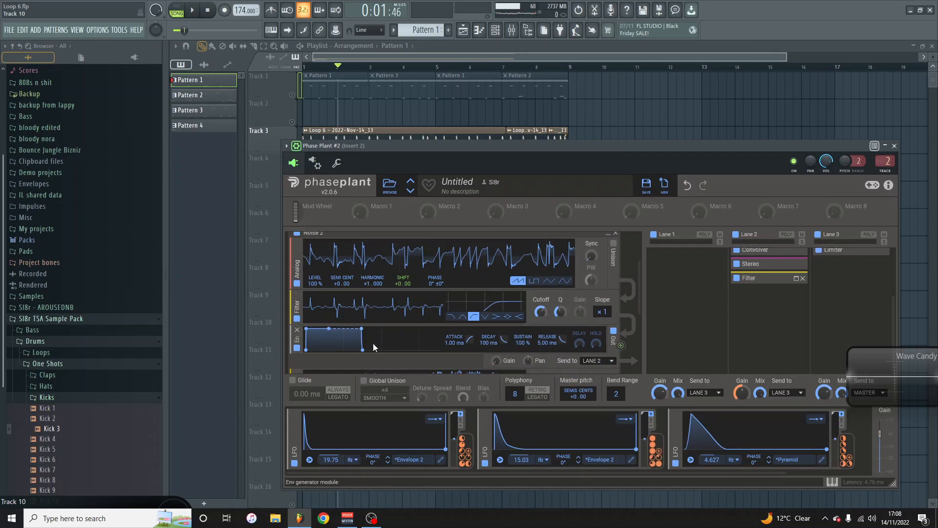
{"action": "scroll", "coordinate": [461, 322], "scroll_direction": "down", "scroll_amount": 3}
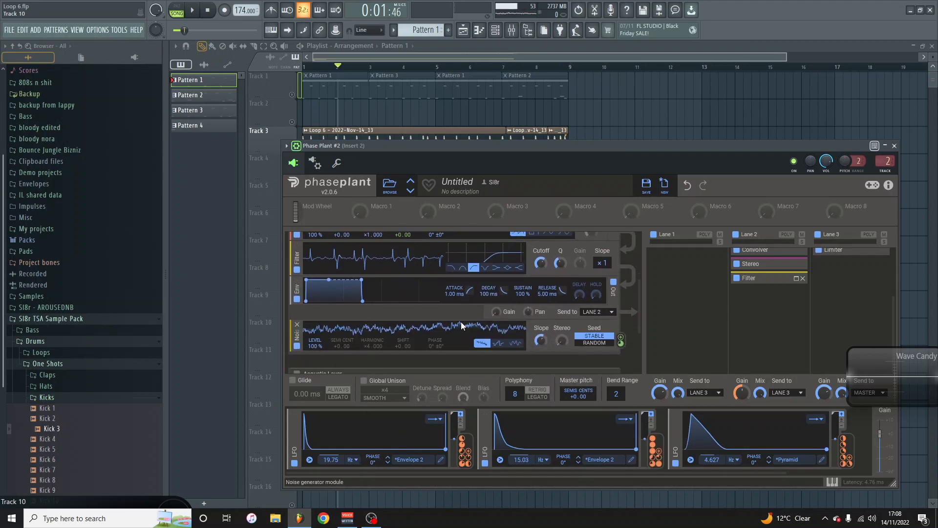
{"action": "scroll", "coordinate": [436, 312], "scroll_direction": "down", "scroll_amount": 3}
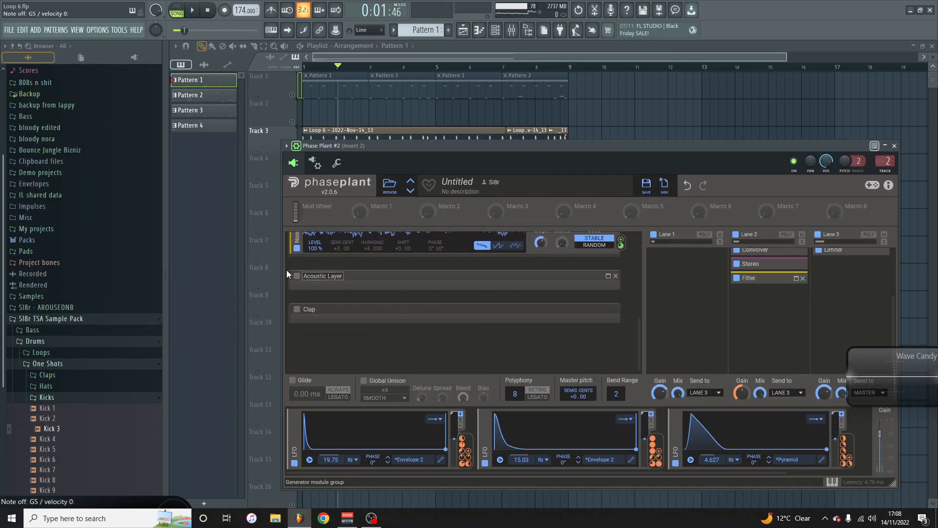
{"action": "left_click", "coordinate": [608, 277]}
{"action": "scroll", "coordinate": [358, 298], "scroll_direction": "up", "scroll_amount": 5}
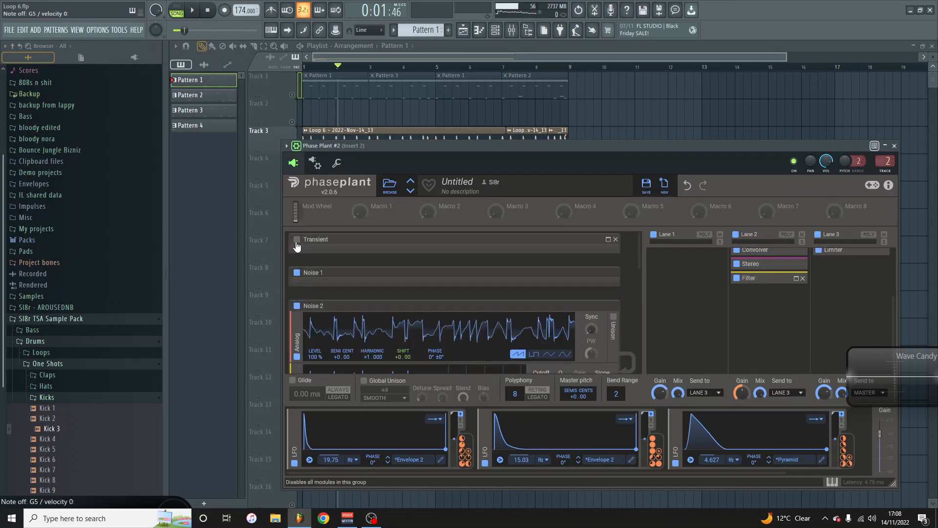
{"action": "left_click", "coordinate": [297, 272]}
{"action": "scroll", "coordinate": [304, 306], "scroll_direction": "down", "scroll_amount": 6}
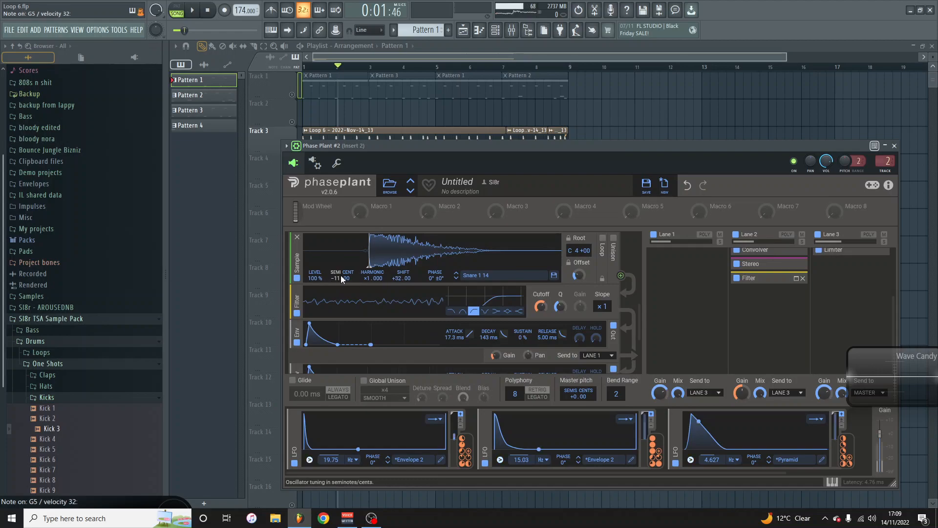
Try out the semitone tuning of the Acoustic Layer's Snare 1 14 sample and its high-pass filter's Cutoff.
{"action": "mouse_move", "coordinate": [341, 278]}
{"action": "left_mouse_down"}
{"action": "mouse_move", "coordinate": [341, 258]}
{"action": "mouse_move", "coordinate": [341, 333]}
{"action": "mouse_move", "coordinate": [342, 279]}
{"action": "left_mouse_up"}
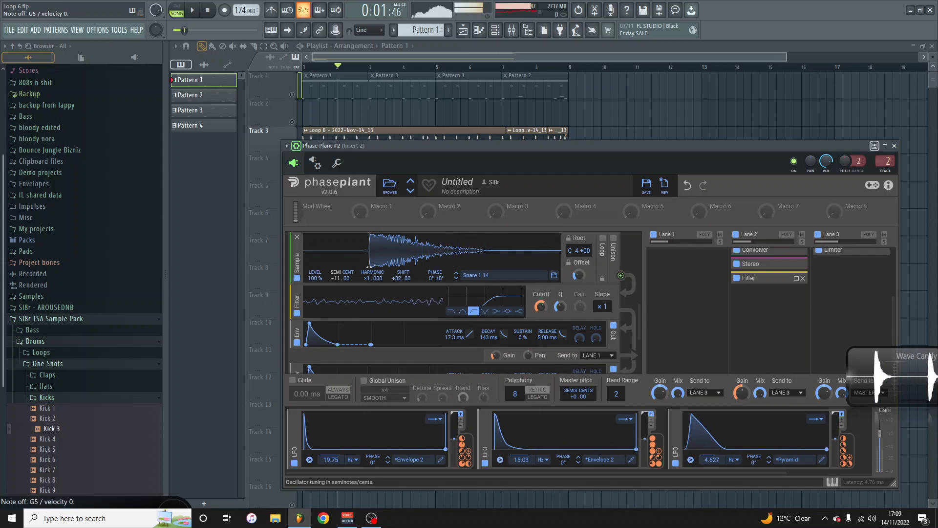
{"action": "scroll", "coordinate": [465, 356], "scroll_direction": "down", "scroll_amount": 1}
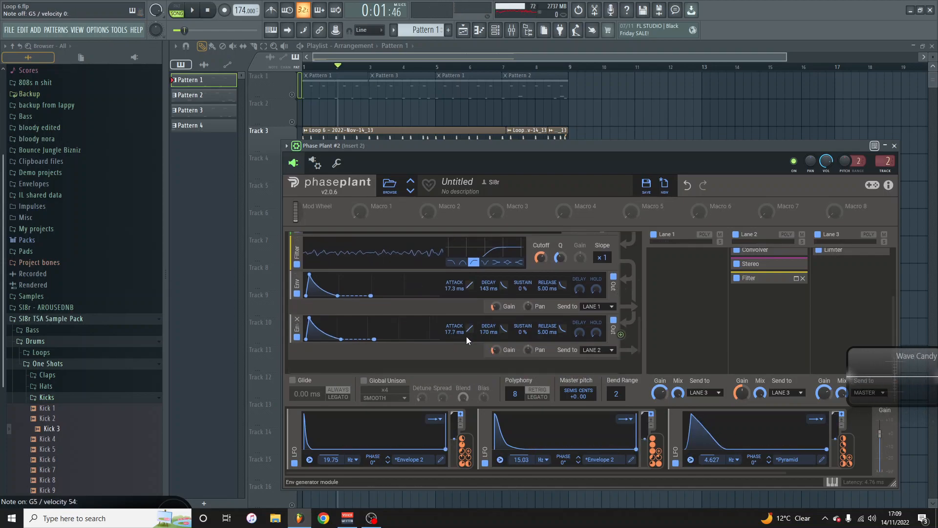
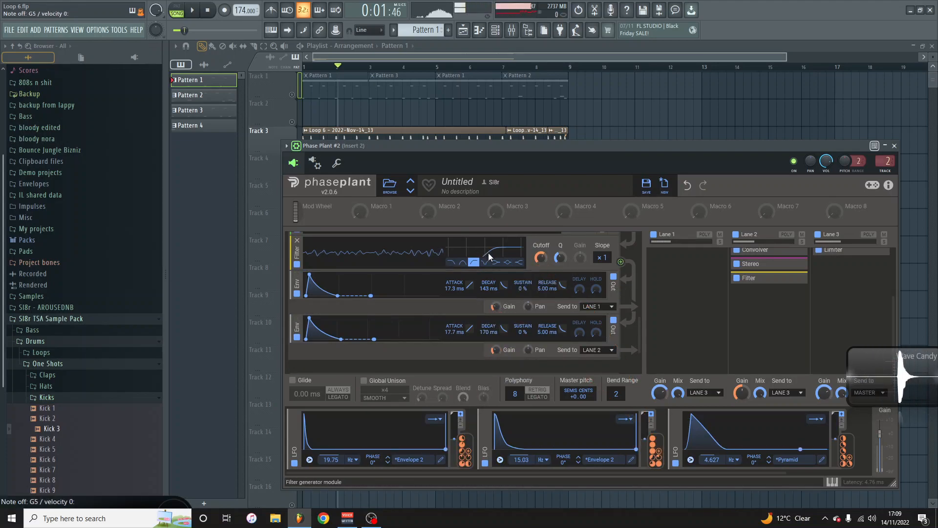
{"action": "scroll", "coordinate": [489, 253], "scroll_direction": "up", "scroll_amount": 2}
{"action": "left_click_drag", "start_coordinate": [541, 365], "coordinate": [541, 342]}
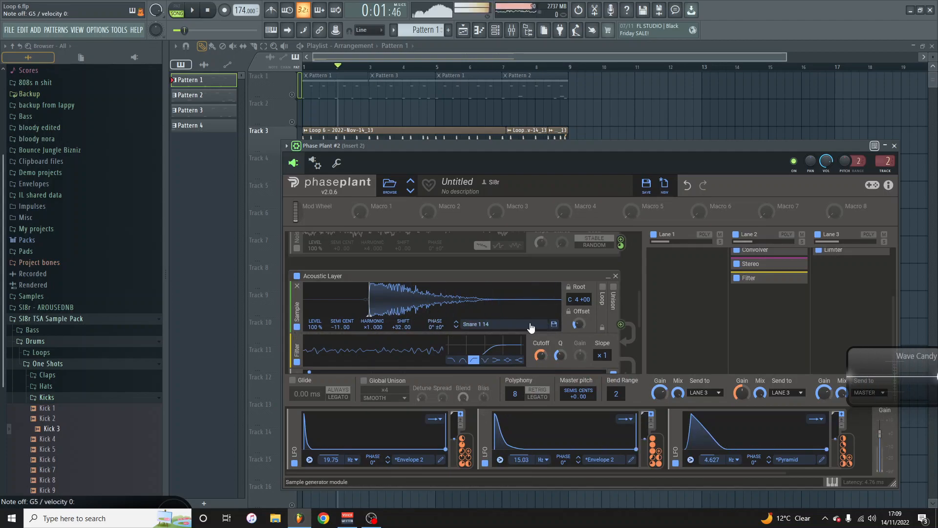
Collapse the Noise 2 group and re-enable the Noise 2, Noise 1 and Transient groups.
{"action": "scroll", "coordinate": [418, 303], "scroll_direction": "down", "scroll_amount": 5}
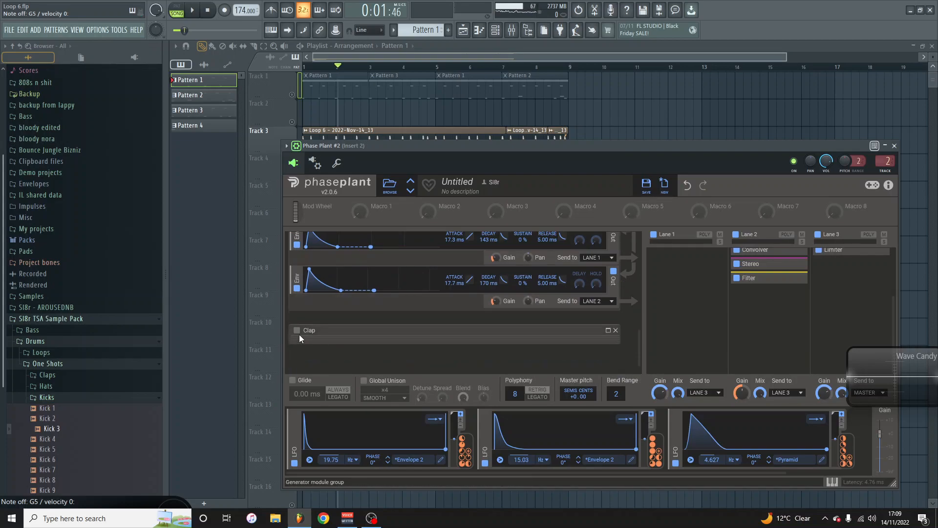
{"action": "scroll", "coordinate": [309, 337], "scroll_direction": "up", "scroll_amount": 5}
{"action": "scroll", "coordinate": [307, 320], "scroll_direction": "up", "scroll_amount": 4}
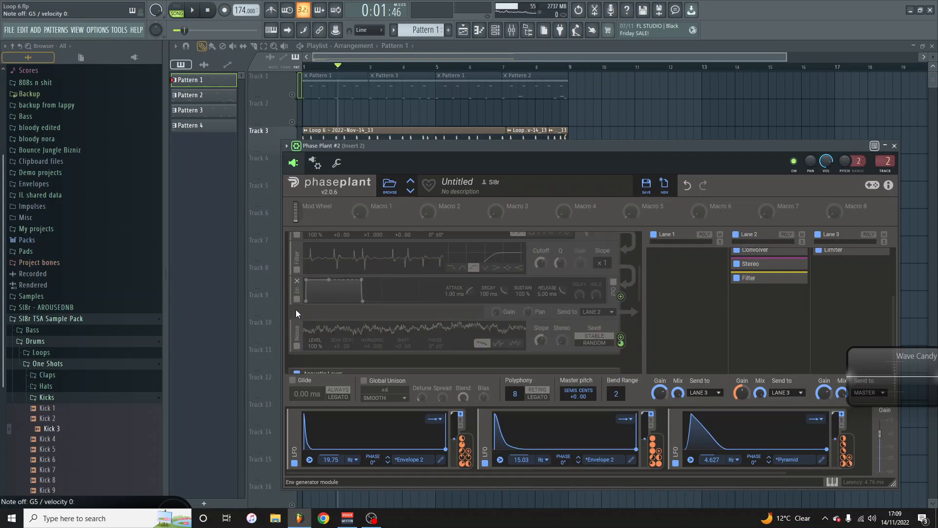
{"action": "scroll", "coordinate": [603, 297], "scroll_direction": "up", "scroll_amount": 2}
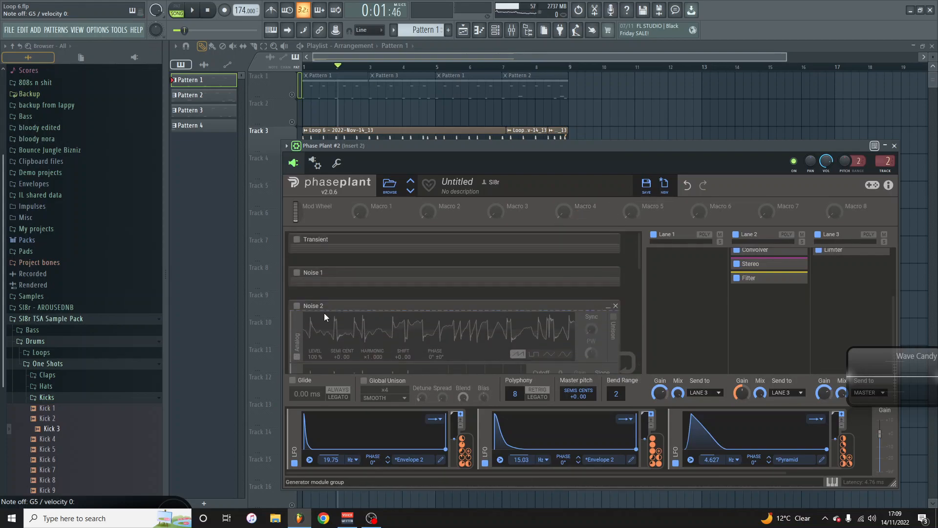
{"action": "left_click", "coordinate": [608, 307]}
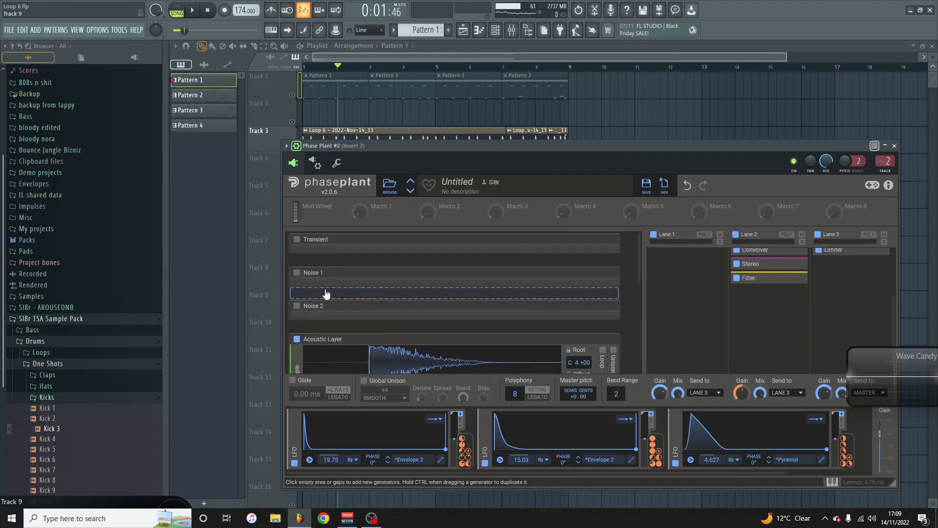
{"action": "left_click", "coordinate": [297, 273]}
{"action": "left_click", "coordinate": [297, 240]}
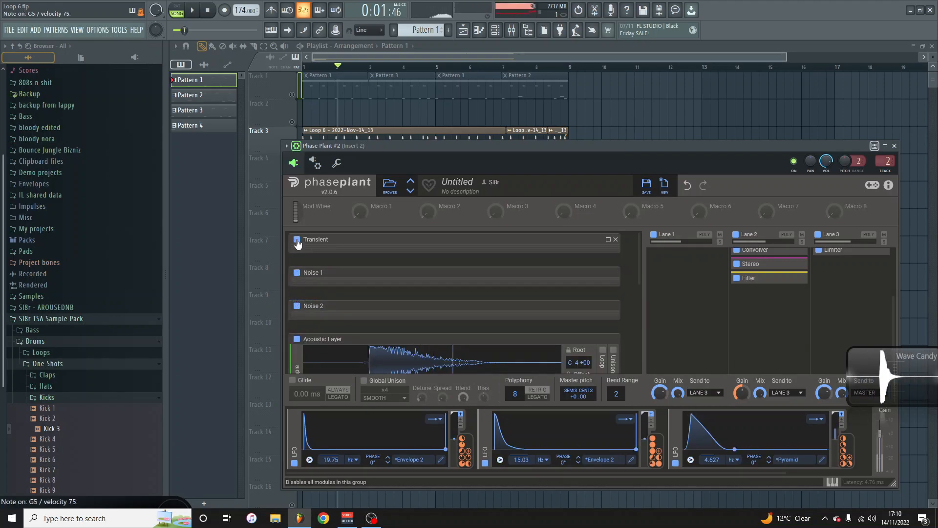
Disable and re-enable the Acoustic Layer group to compare the snare with and without it.
{"action": "left_click", "coordinate": [297, 339]}
{"action": "left_click", "coordinate": [297, 340]}
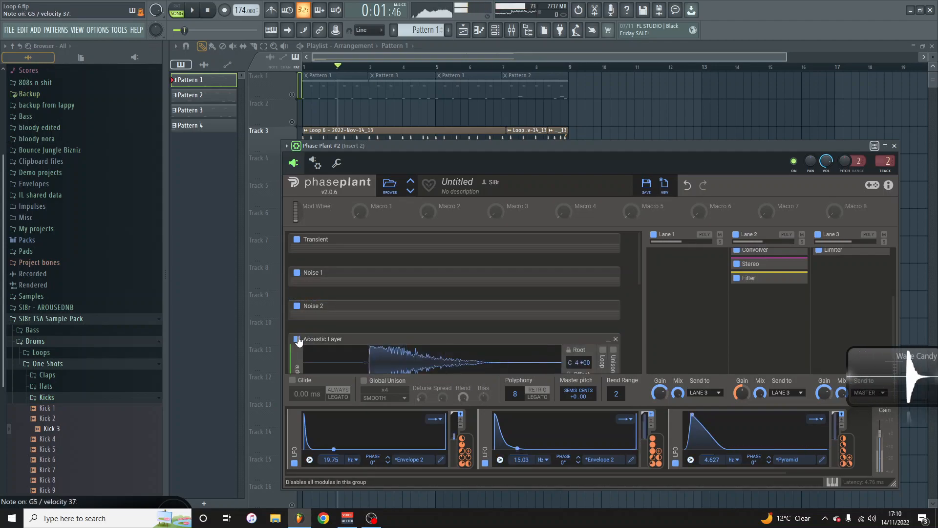
Enable and expand the Clap group, and review its Snare 1 18 sample, filter and two envelopes.
{"action": "scroll", "coordinate": [341, 328], "scroll_direction": "down", "scroll_amount": 2}
{"action": "scroll", "coordinate": [342, 327], "scroll_direction": "down", "scroll_amount": 4}
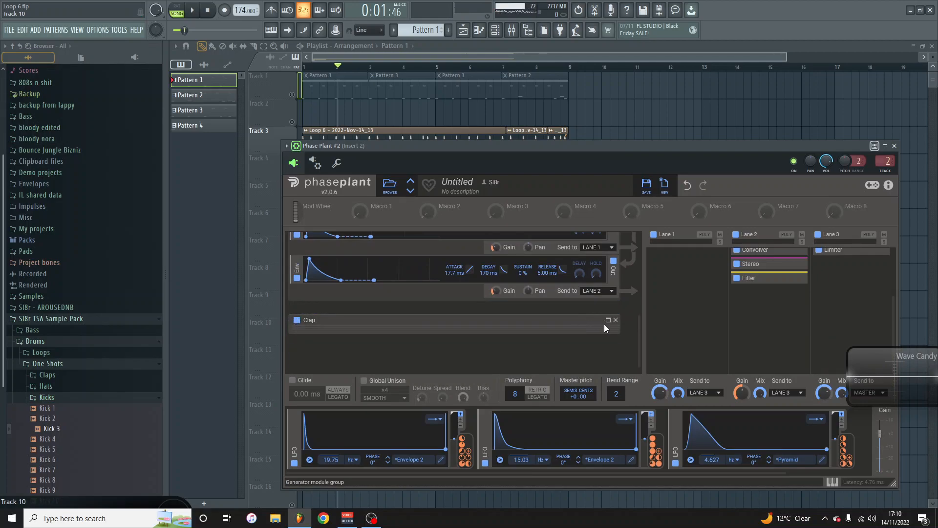
{"action": "left_click", "coordinate": [607, 321]}
{"action": "scroll", "coordinate": [461, 332], "scroll_direction": "down", "scroll_amount": 3}
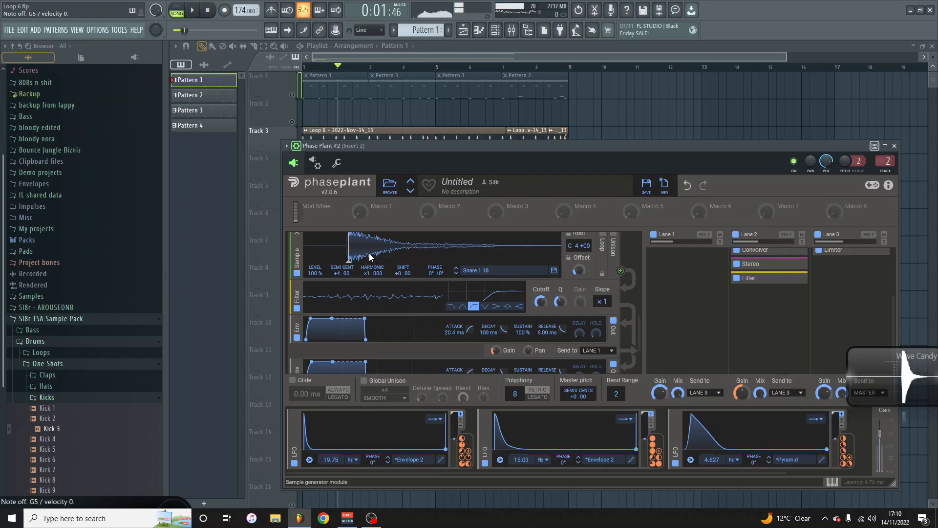
{"action": "scroll", "coordinate": [447, 306], "scroll_direction": "down", "scroll_amount": 1}
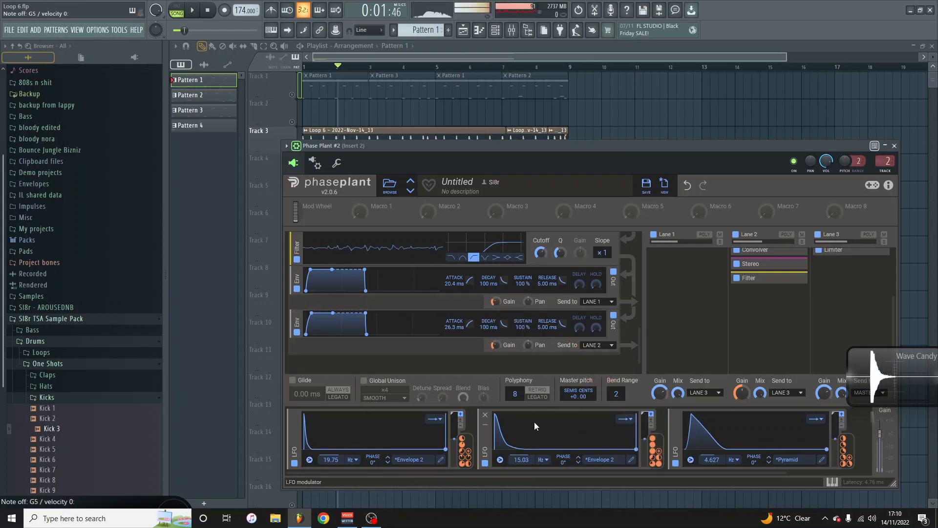
Disable and re-enable the Clap group to compare the snare with and without it.
{"action": "scroll", "coordinate": [370, 334], "scroll_direction": "up", "scroll_amount": 3}
{"action": "scroll", "coordinate": [778, 298], "scroll_direction": "up", "scroll_amount": 5}
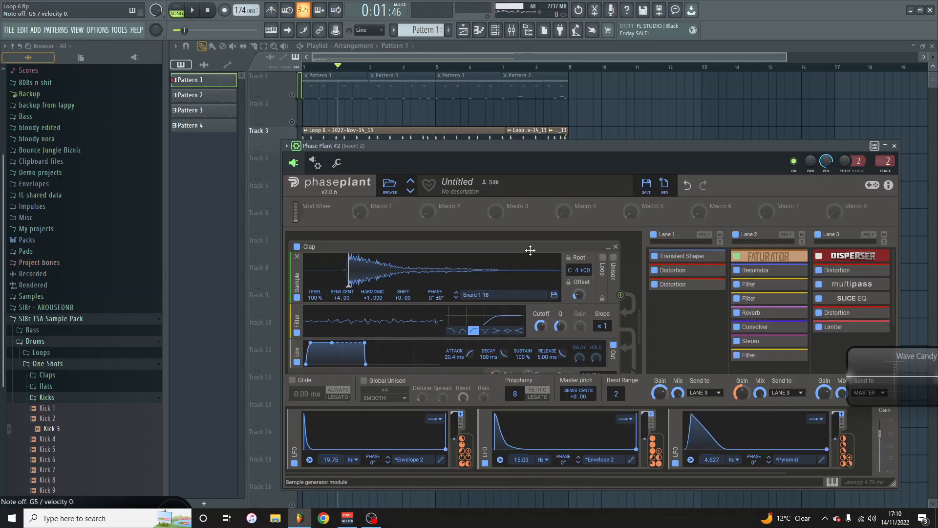
{"action": "left_click", "coordinate": [297, 246]}
{"action": "left_click", "coordinate": [296, 247]}
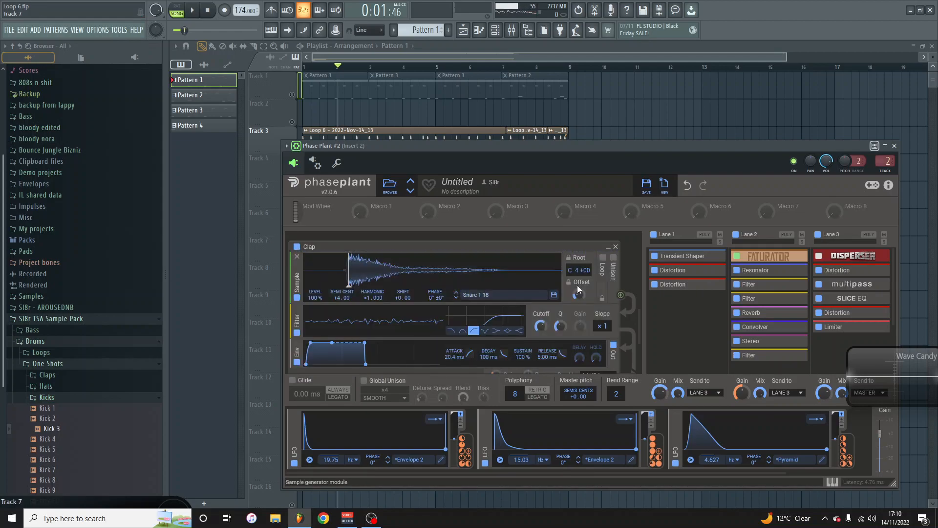
Collapse the Clap group and disable all the Lane 3 effects from Disperser down to Limiter.
{"action": "left_click", "coordinate": [614, 247]}
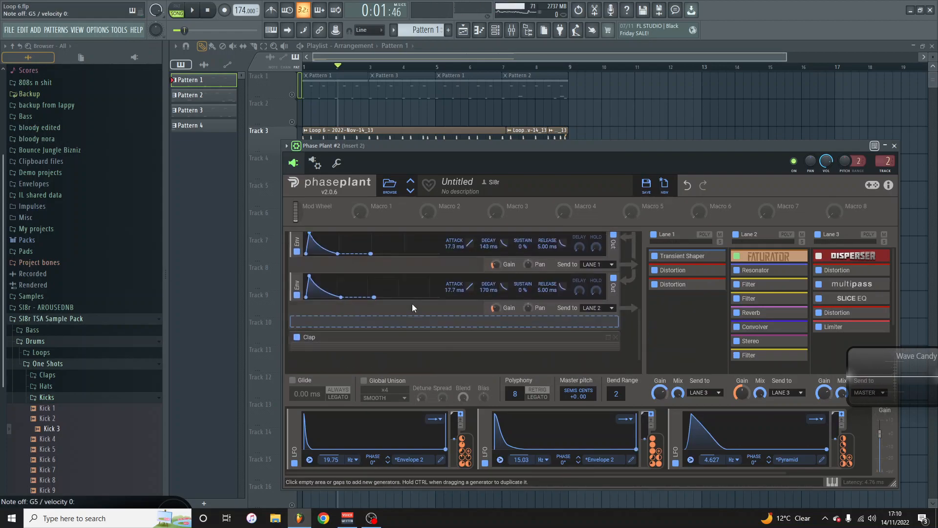
{"action": "left_click", "coordinate": [819, 256]}
{"action": "left_click", "coordinate": [819, 271]}
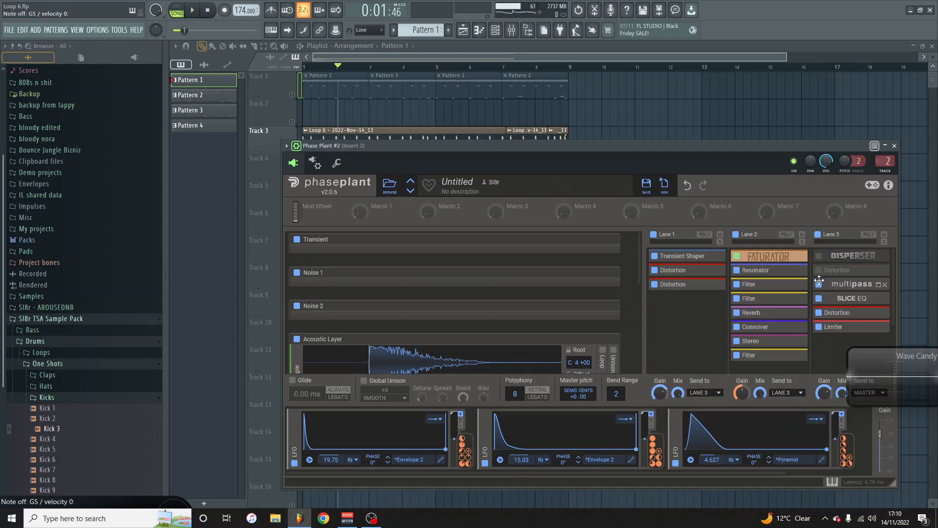
{"action": "left_click", "coordinate": [819, 313]}
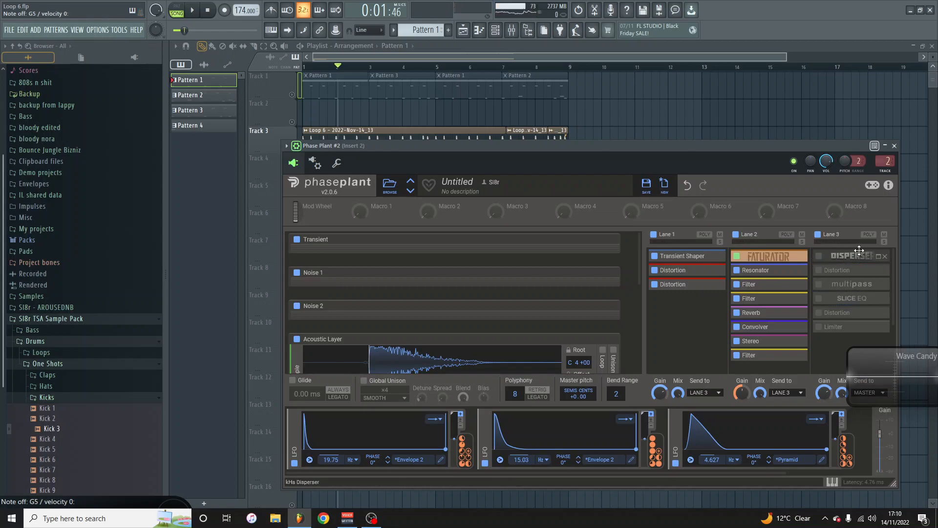
Expand and re-enable Lane 3's Disperser, toggling it to compare the snare with and without it.
{"action": "left_click", "coordinate": [873, 255]}
{"action": "left_click", "coordinate": [820, 257]}
{"action": "left_click_drag", "start_coordinate": [838, 290], "coordinate": [842, 294]}
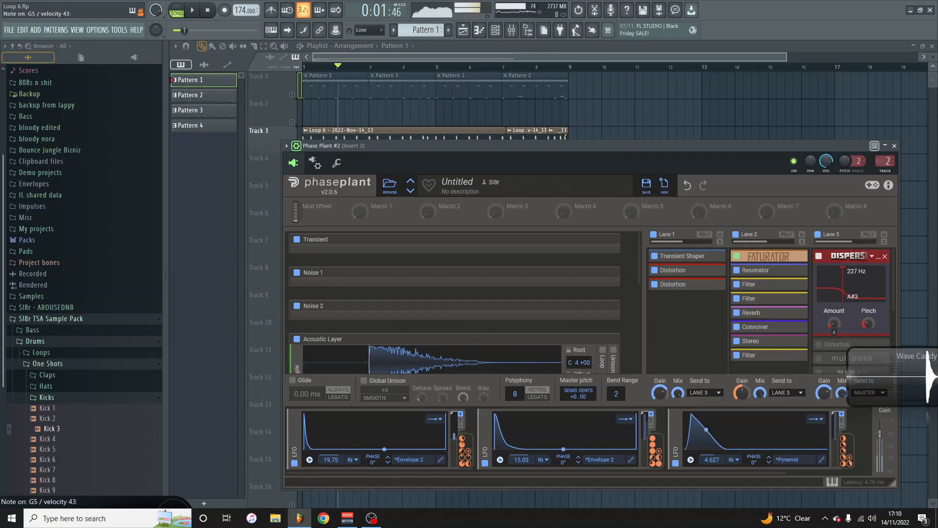
{"action": "left_click", "coordinate": [819, 257]}
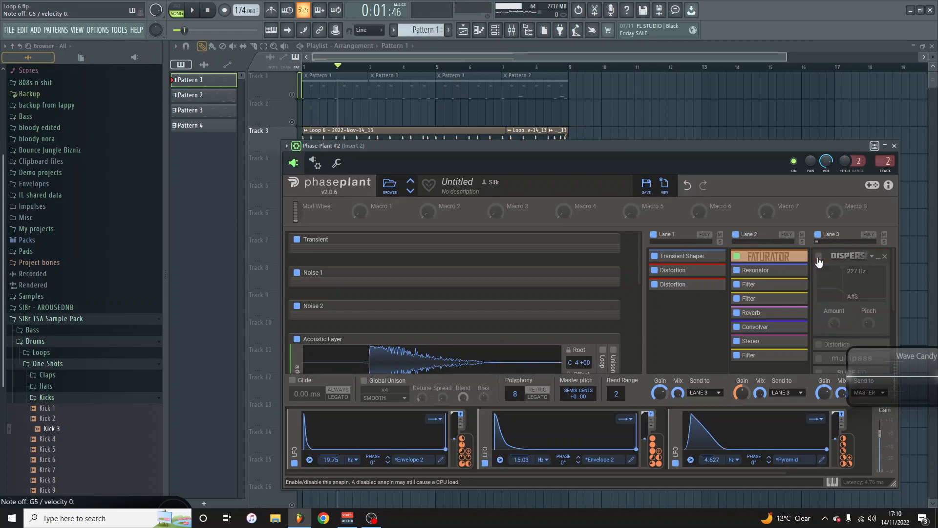
{"action": "left_click", "coordinate": [819, 257]}
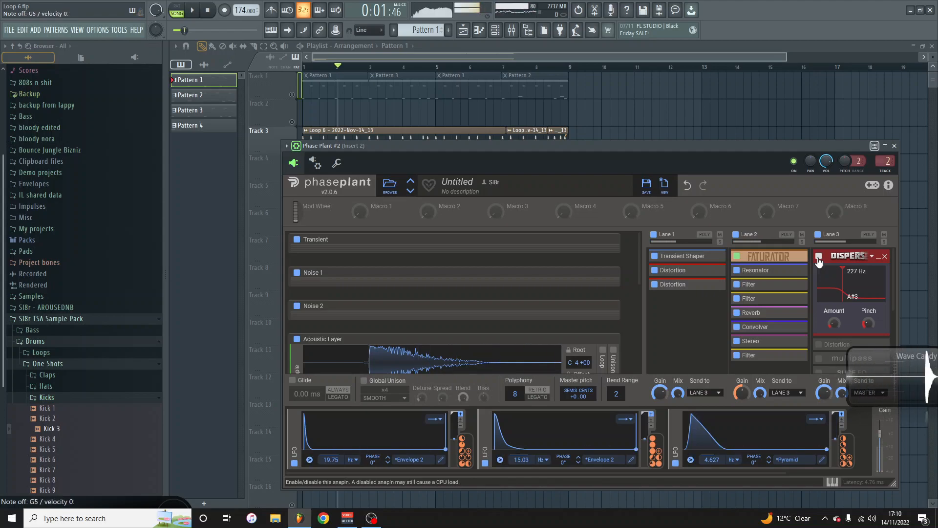
{"action": "left_click", "coordinate": [818, 257]}
{"action": "left_click", "coordinate": [818, 257]}
Enable and expand the first Distortion in Lane 3, and review its Overdrive settings.
{"action": "scroll", "coordinate": [839, 342], "scroll_direction": "down", "scroll_amount": 1}
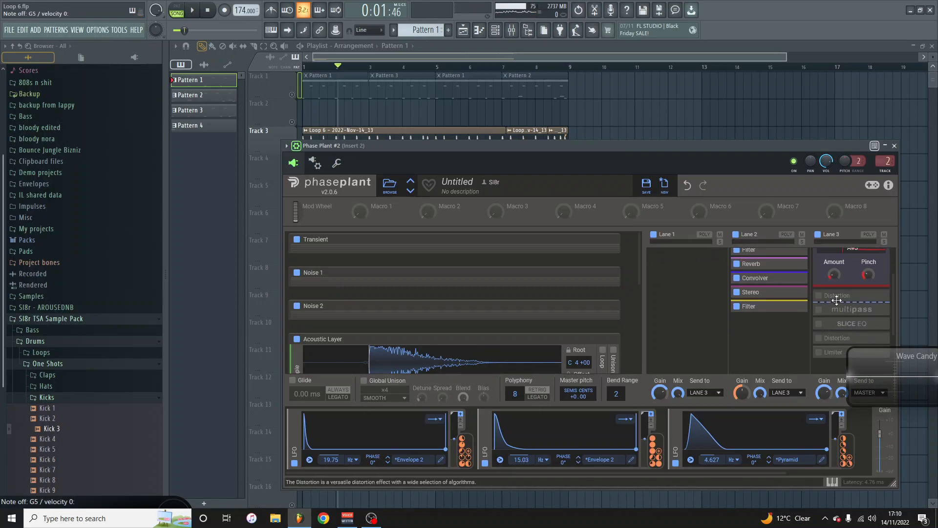
{"action": "left_click", "coordinate": [879, 297]}
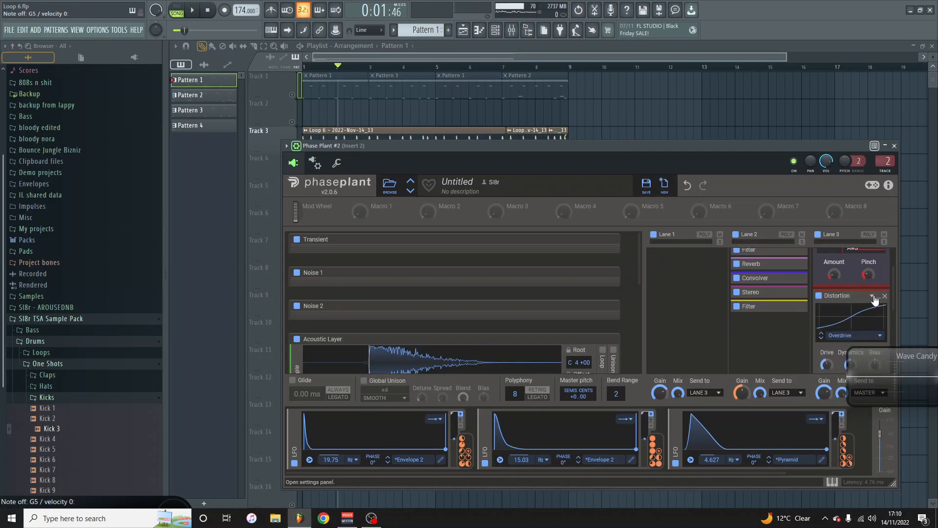
{"action": "scroll", "coordinate": [847, 300], "scroll_direction": "down", "scroll_amount": 1}
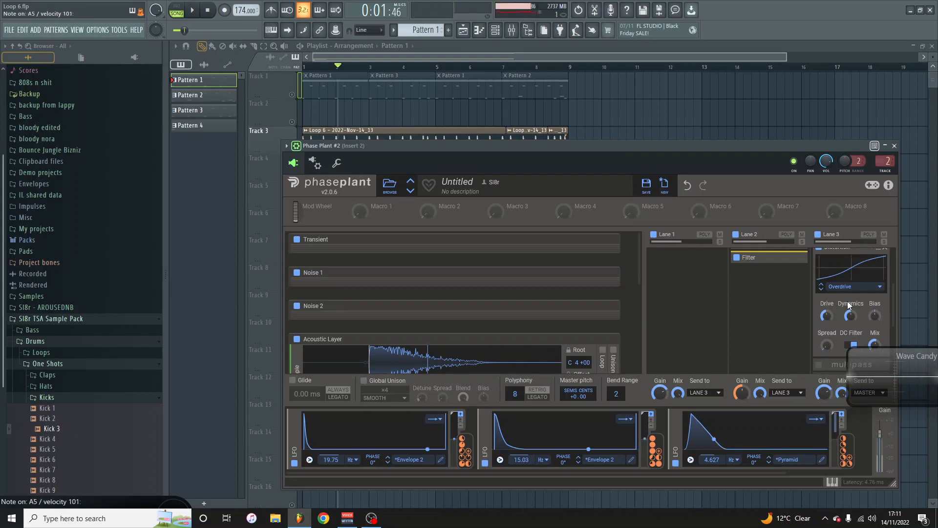
{"action": "scroll", "coordinate": [857, 312], "scroll_direction": "down", "scroll_amount": 2}
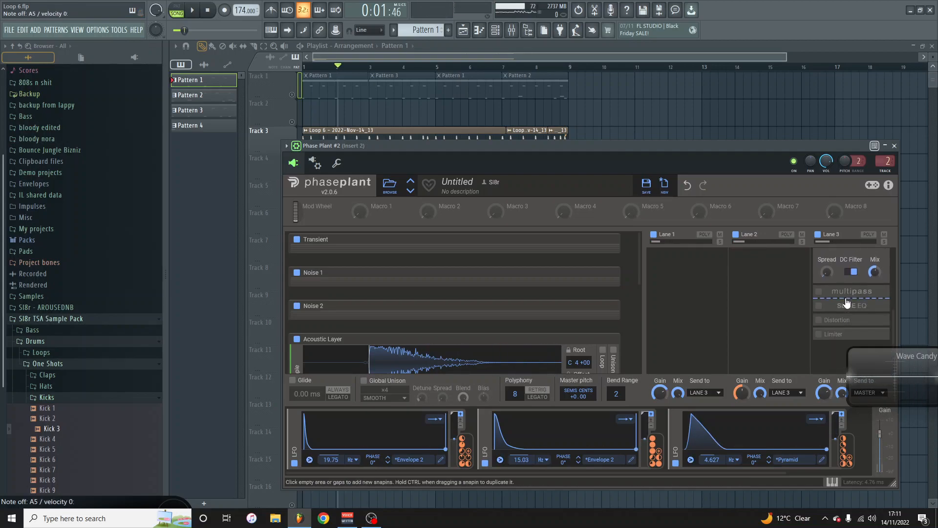
Enable and expand Lane 3's Multipass, review its band 3 and 4 Transient Shaper and Compressors in its editor, and compare the snare without it.
{"action": "left_click", "coordinate": [819, 292]}
{"action": "left_click", "coordinate": [880, 293]}
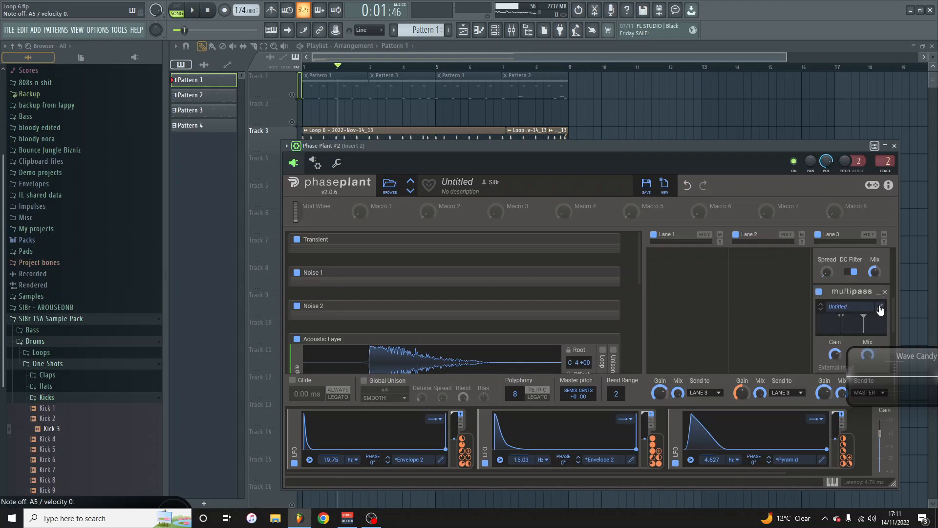
{"action": "left_click", "coordinate": [880, 308]}
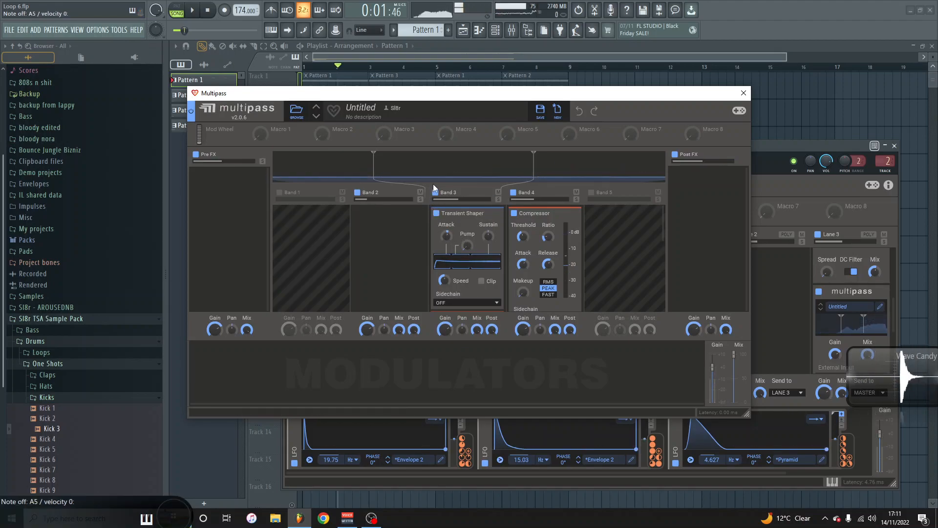
{"action": "scroll", "coordinate": [471, 243], "scroll_direction": "down", "scroll_amount": 3}
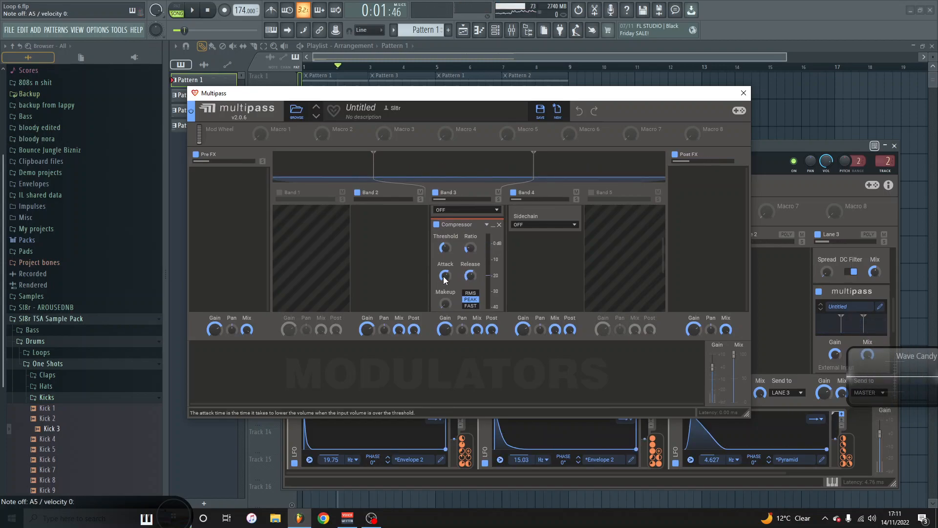
{"action": "scroll", "coordinate": [542, 267], "scroll_direction": "up", "scroll_amount": 3}
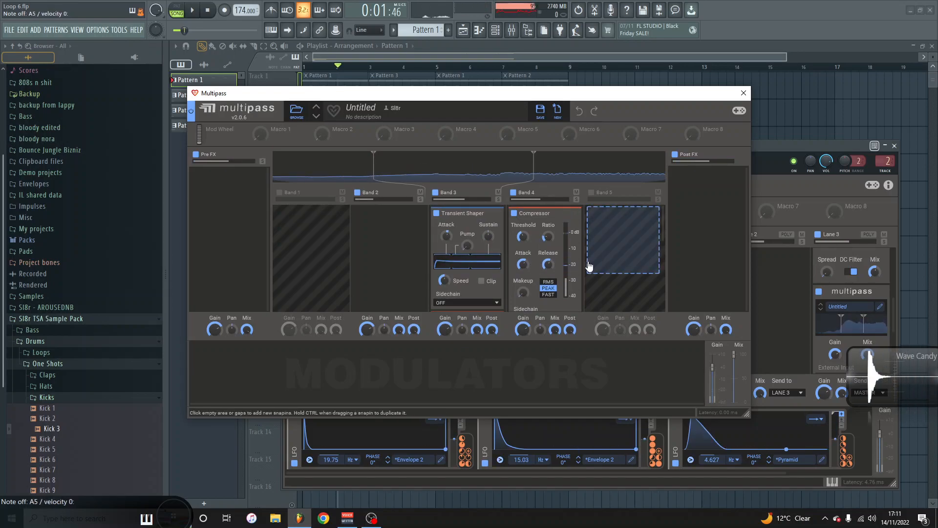
{"action": "left_click", "coordinate": [743, 93]}
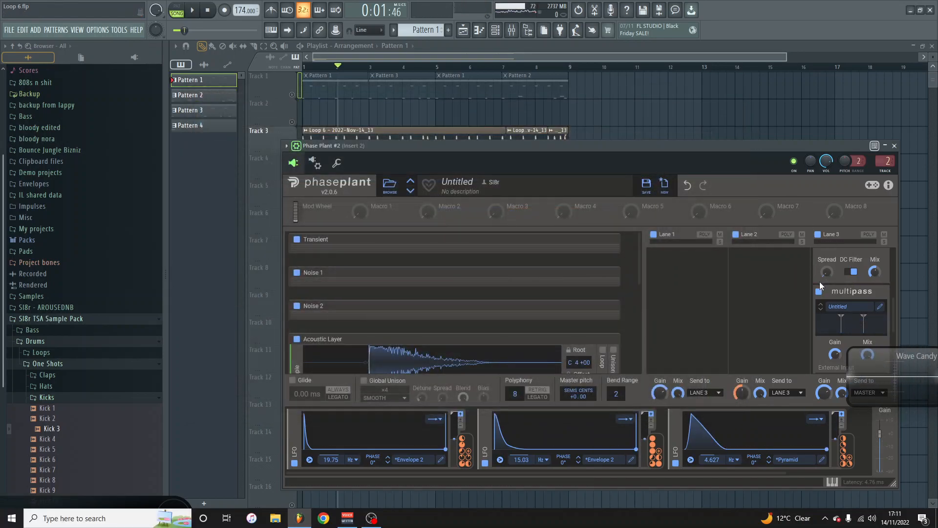
{"action": "left_click", "coordinate": [819, 292]}
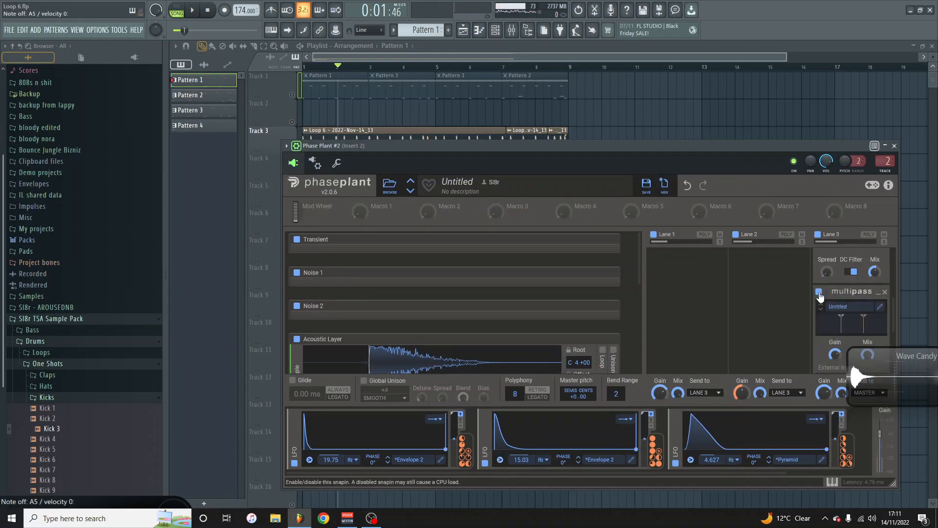
Enable and expand Lane 3's Slice EQ, and open its full editor.
{"action": "scroll", "coordinate": [820, 297], "scroll_direction": "down", "scroll_amount": 1}
{"action": "scroll", "coordinate": [820, 296], "scroll_direction": "down", "scroll_amount": 1}
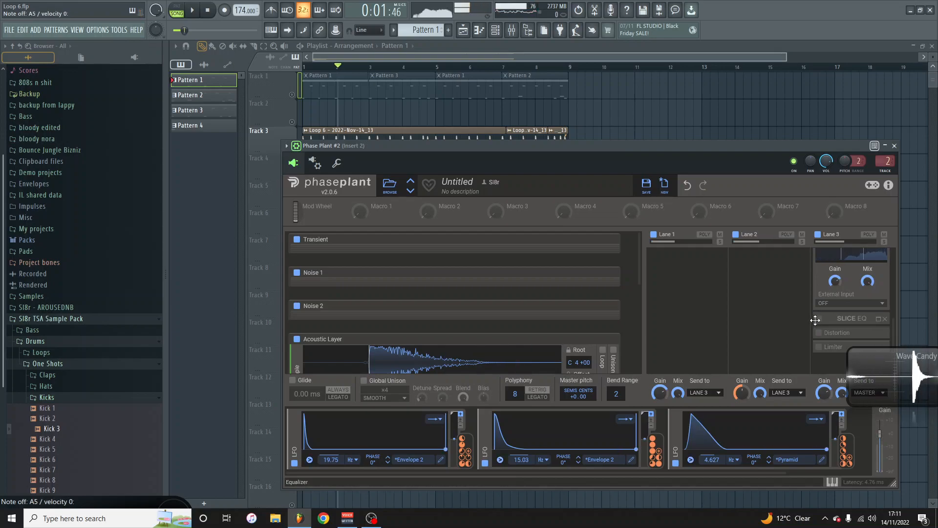
{"action": "left_click", "coordinate": [877, 320]}
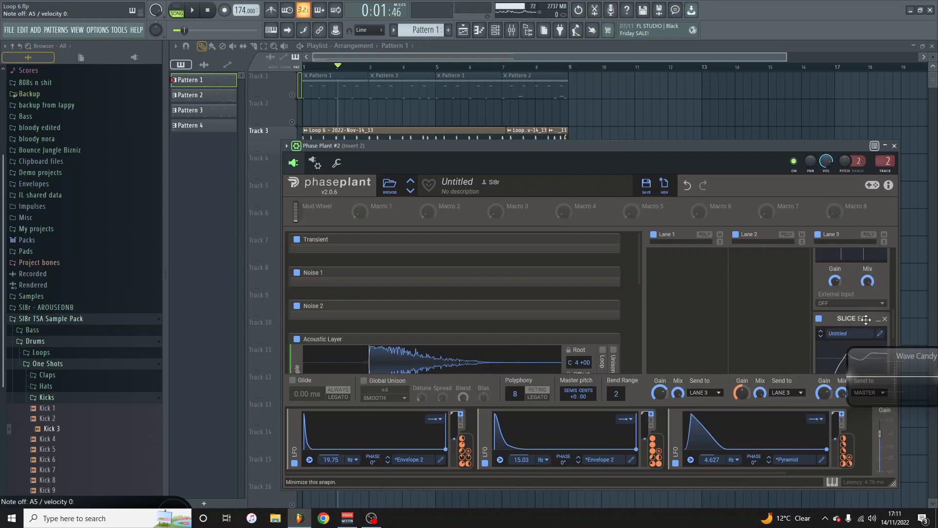
{"action": "scroll", "coordinate": [846, 343], "scroll_direction": "down", "scroll_amount": 2}
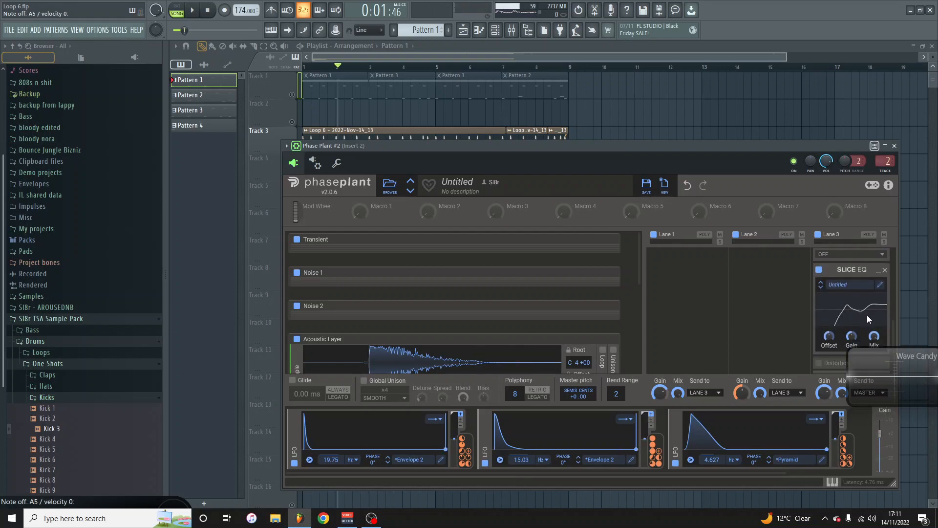
{"action": "left_click", "coordinate": [876, 303]}
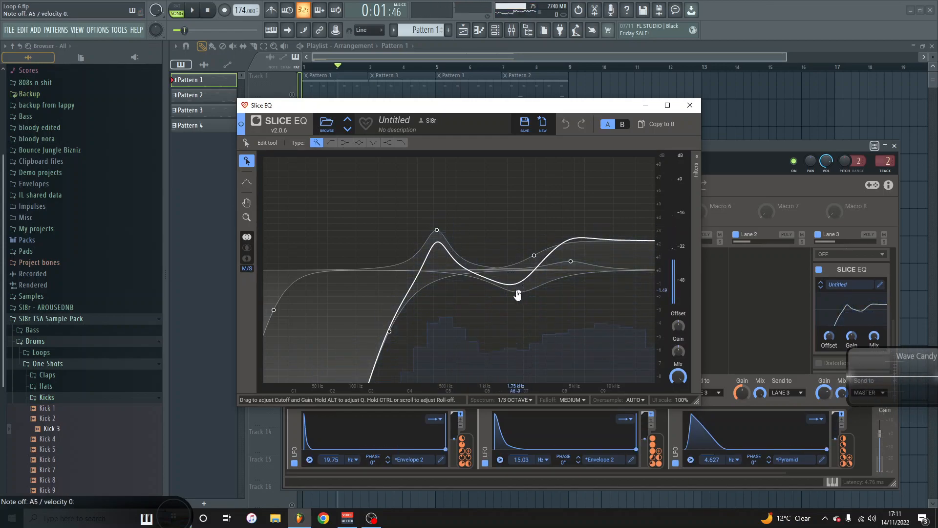
Reshape the Slice EQ curve with a shallower dip near 1.7 kHz, a slight cut near 4.8 kHz and a lower high shelf.
{"action": "left_click_drag", "start_coordinate": [518, 292], "coordinate": [518, 288]}
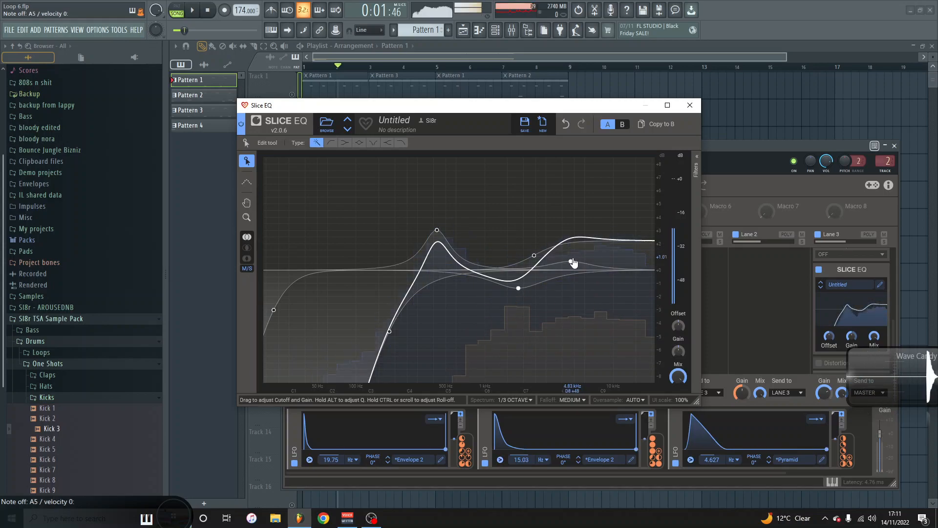
{"action": "left_click_drag", "start_coordinate": [571, 261], "coordinate": [574, 280]}
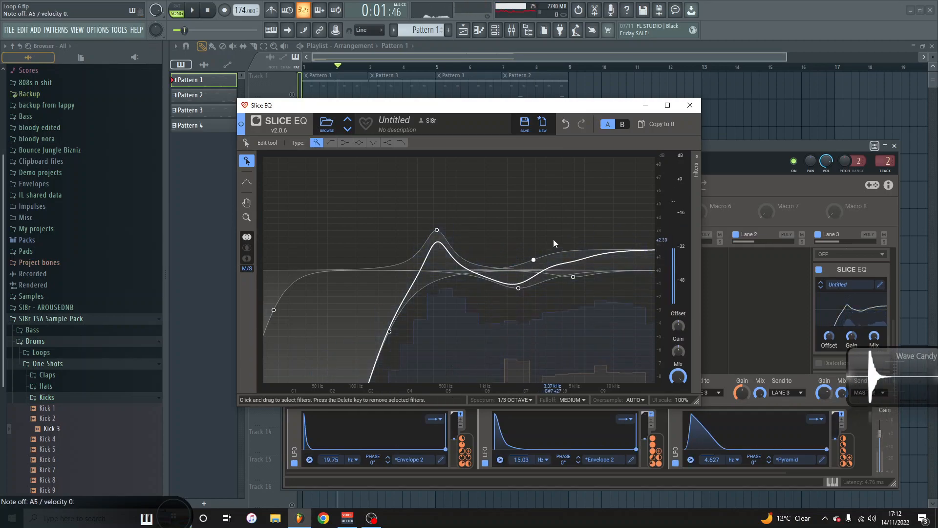
{"action": "left_click", "coordinate": [689, 105]}
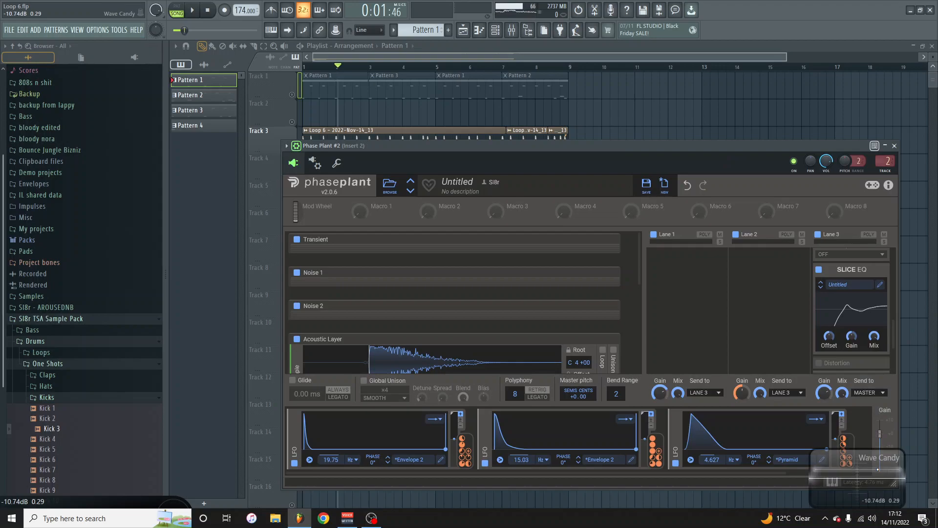
Collapse Slice EQ, and enable and expand Lane 3's Hard Clip Distortion and Limiter to review their settings.
{"action": "left_click", "coordinate": [877, 271]}
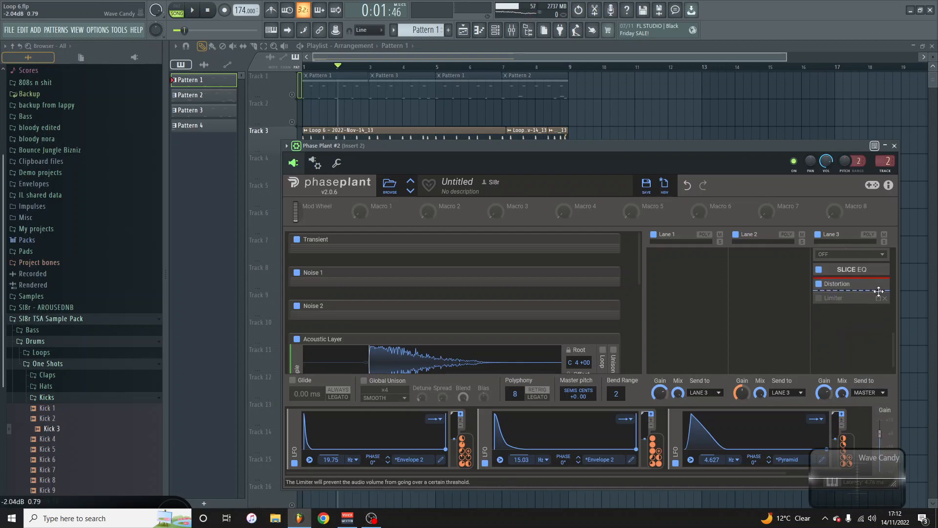
{"action": "left_click", "coordinate": [878, 285]}
{"action": "scroll", "coordinate": [855, 302], "scroll_direction": "down", "scroll_amount": 1}
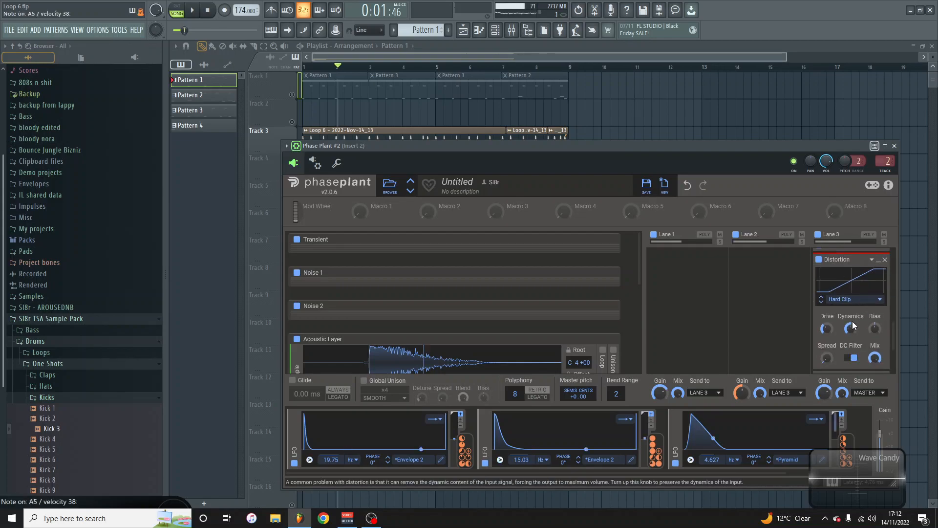
{"action": "scroll", "coordinate": [852, 321], "scroll_direction": "down", "scroll_amount": 2}
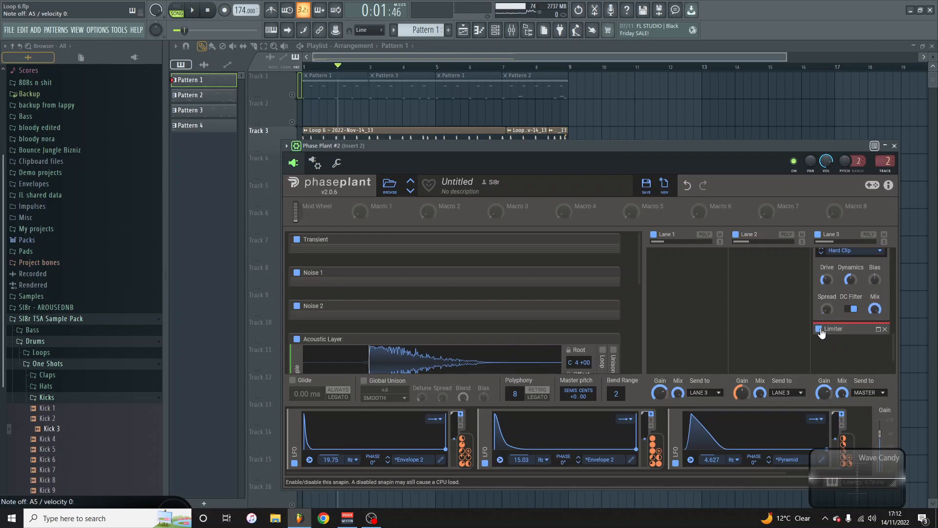
{"action": "scroll", "coordinate": [863, 305], "scroll_direction": "down", "scroll_amount": 1}
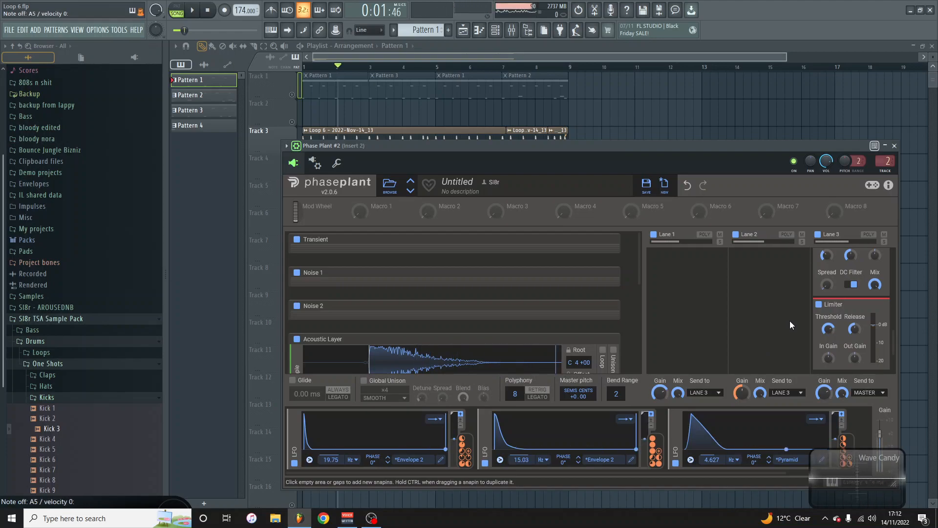
Close Phase Plant #2, open Phase Plant #3 from the channel rack, and play the arrangement briefly.
{"action": "left_click", "coordinate": [896, 146]}
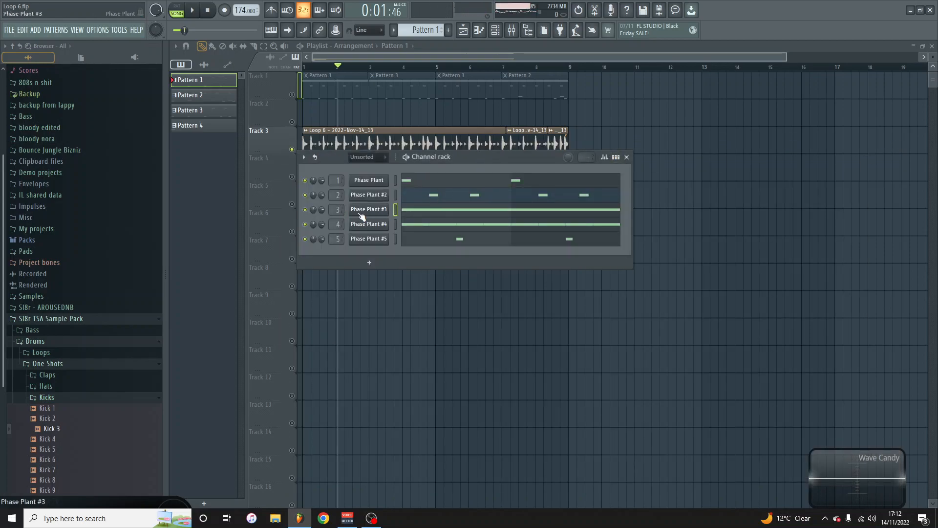
{"action": "left_click", "coordinate": [362, 216]}
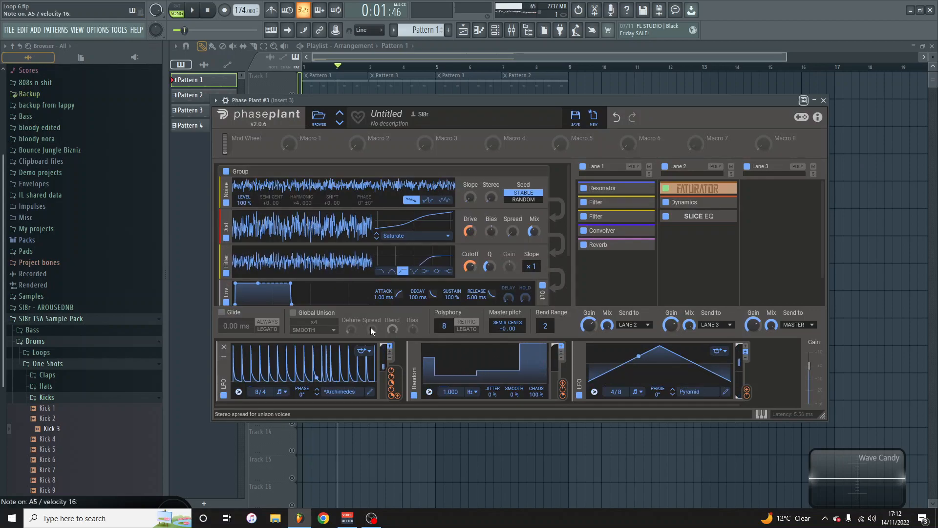
{"action": "left_click", "coordinate": [192, 10]}
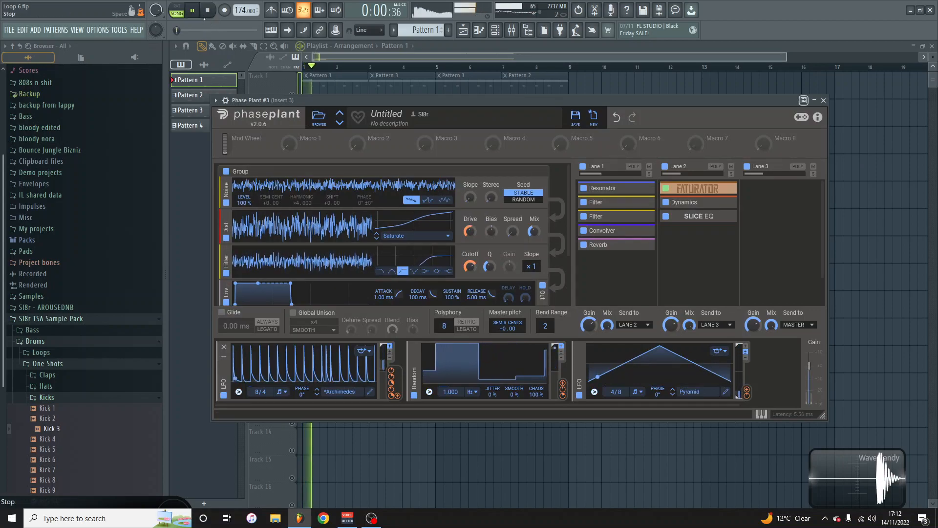
{"action": "left_click", "coordinate": [193, 10]}
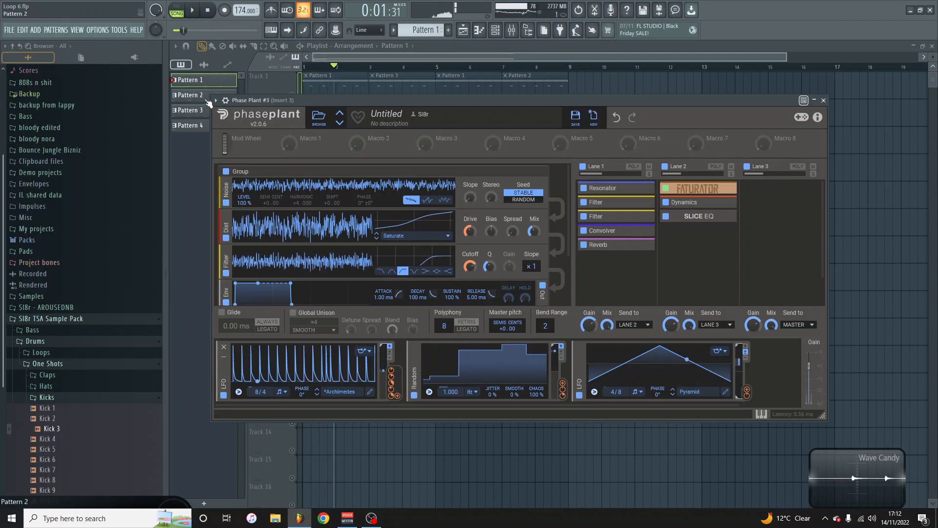
{"action": "left_click", "coordinate": [211, 111]}
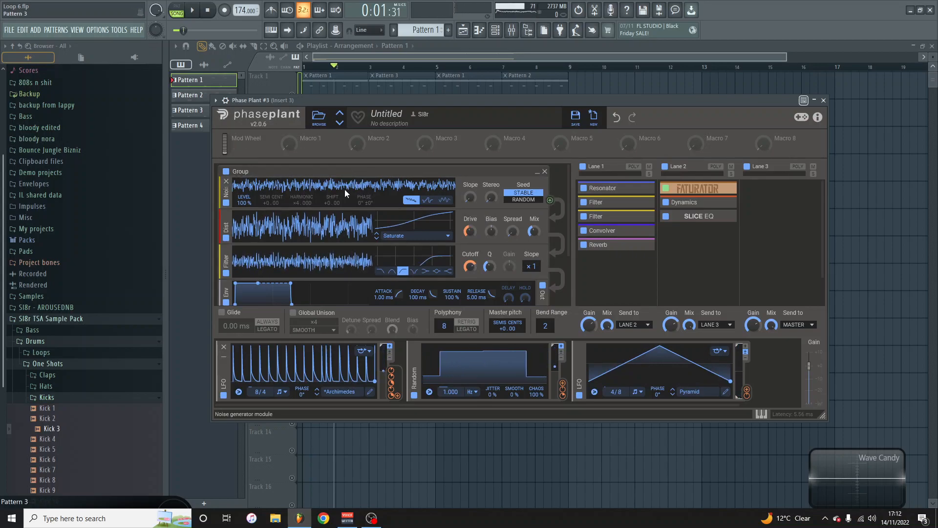
Review Phase Plant #3's noise, distortion, filter and envelope modules, and open the first LFO's curve in the LFO Editor.
{"action": "mouse_move", "coordinate": [470, 197]}
{"action": "left_mouse_down"}
{"action": "mouse_move", "coordinate": [470, 171]}
{"action": "mouse_move", "coordinate": [470, 198]}
{"action": "left_mouse_up"}
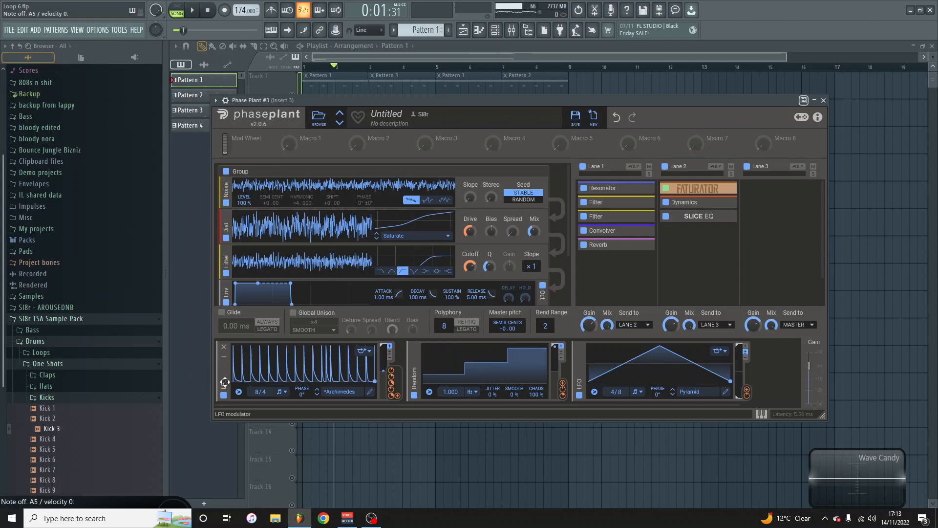
{"action": "scroll", "coordinate": [390, 284], "scroll_direction": "down", "scroll_amount": 1}
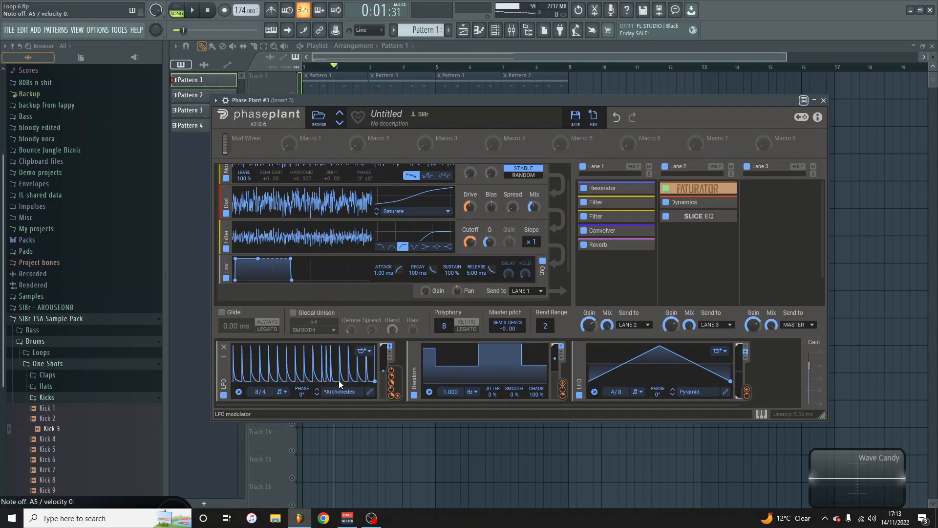
{"action": "left_click", "coordinate": [370, 392]}
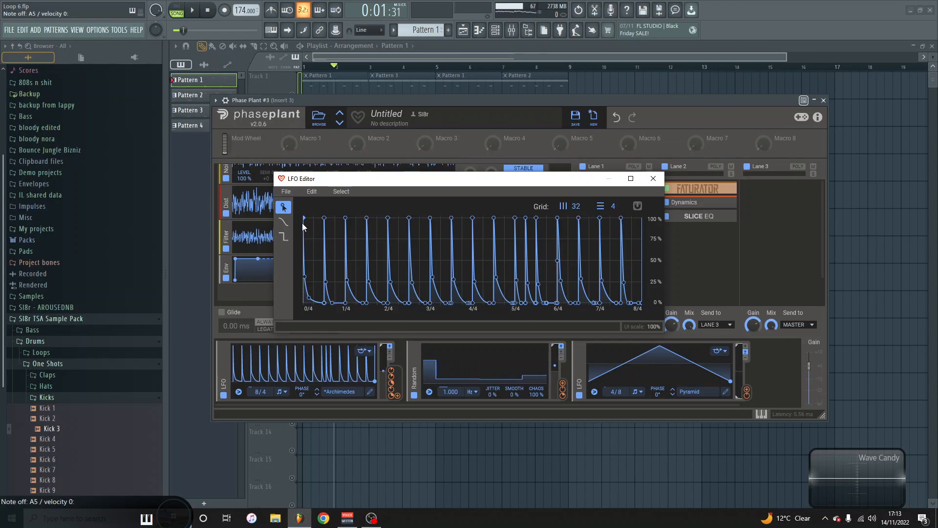
Examine the spacing and shape of the LFO spikes along the grid, checking the peak at 1/4 up close.
{"action": "scroll", "coordinate": [303, 262], "scroll_direction": "up", "scroll_amount": 6}
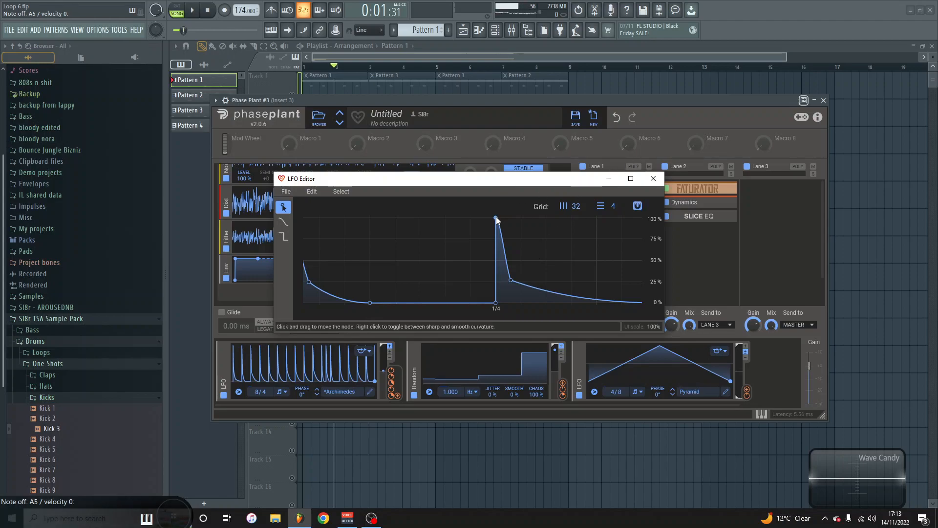
{"action": "left_click_drag", "start_coordinate": [511, 218], "coordinate": [495, 218]}
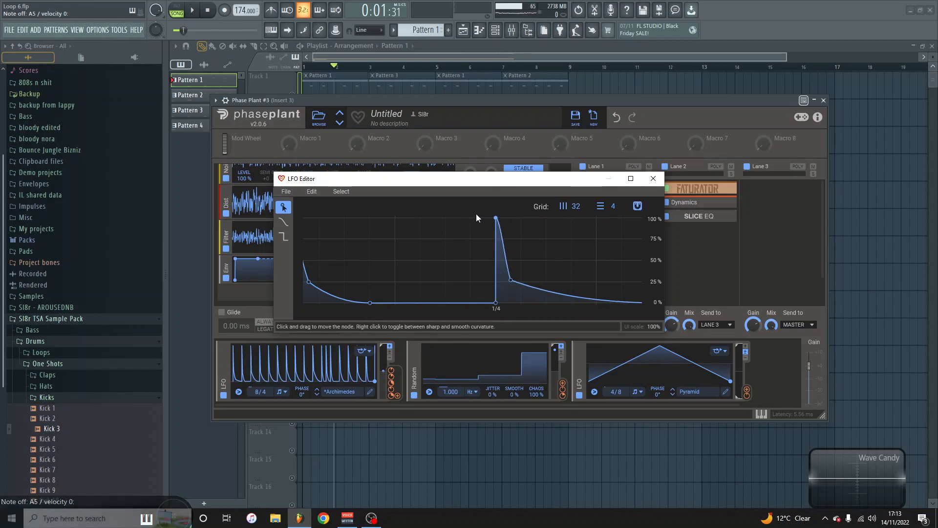
{"action": "scroll", "coordinate": [479, 250], "scroll_direction": "down", "scroll_amount": 4}
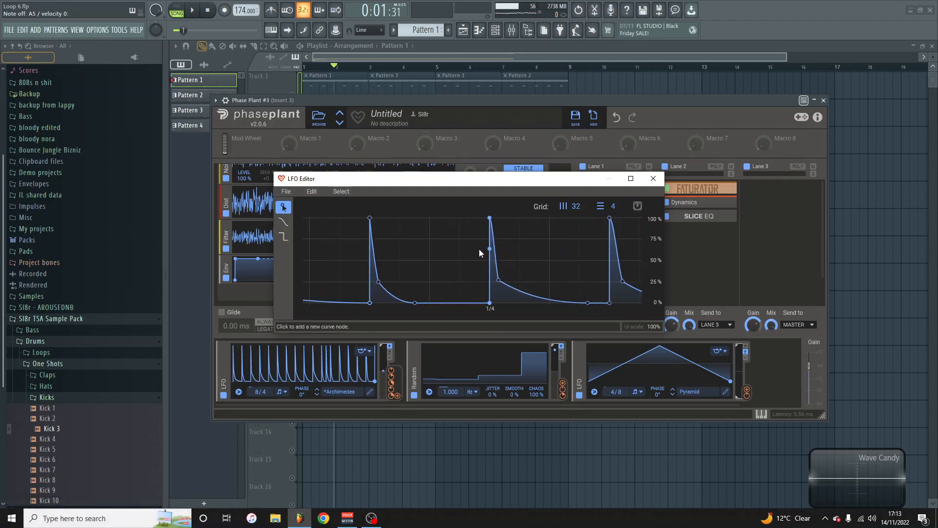
{"action": "scroll", "coordinate": [421, 250], "scroll_direction": "down", "scroll_amount": 2}
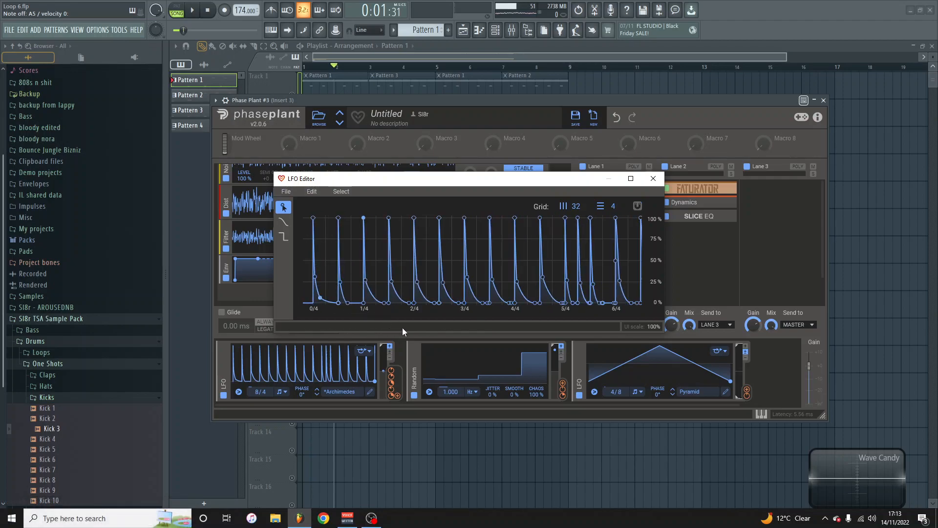
{"action": "scroll", "coordinate": [323, 294], "scroll_direction": "up", "scroll_amount": 1}
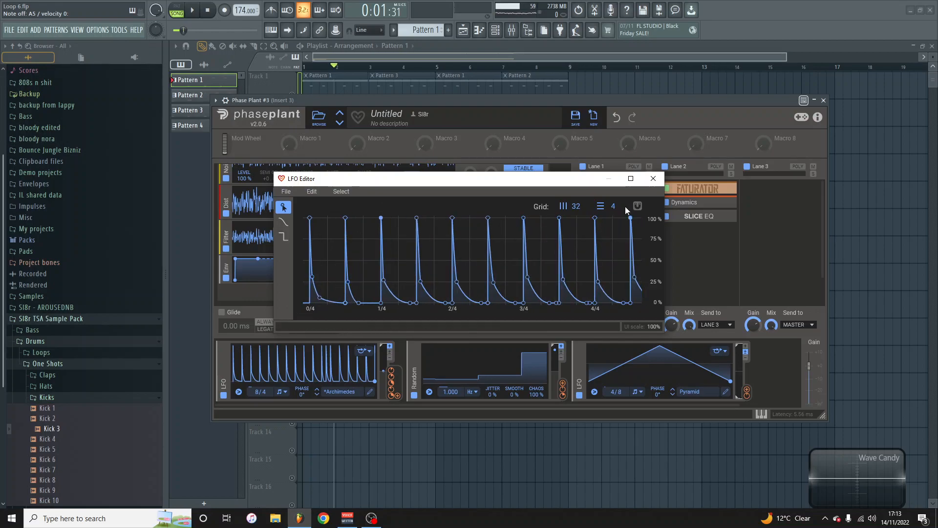
{"action": "scroll", "coordinate": [306, 261], "scroll_direction": "up", "scroll_amount": 5}
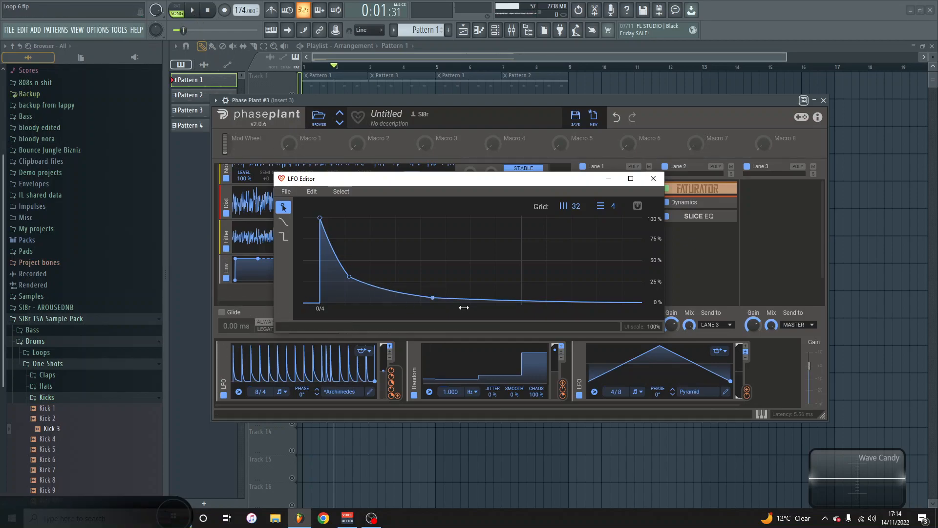
Audition fuller decays on the LFO's first spike during playback, and settle its two decay nodes near 35% and 10%.
{"action": "left_click_drag", "start_coordinate": [431, 297], "coordinate": [430, 281]}
{"action": "left_click", "coordinate": [195, 9]}
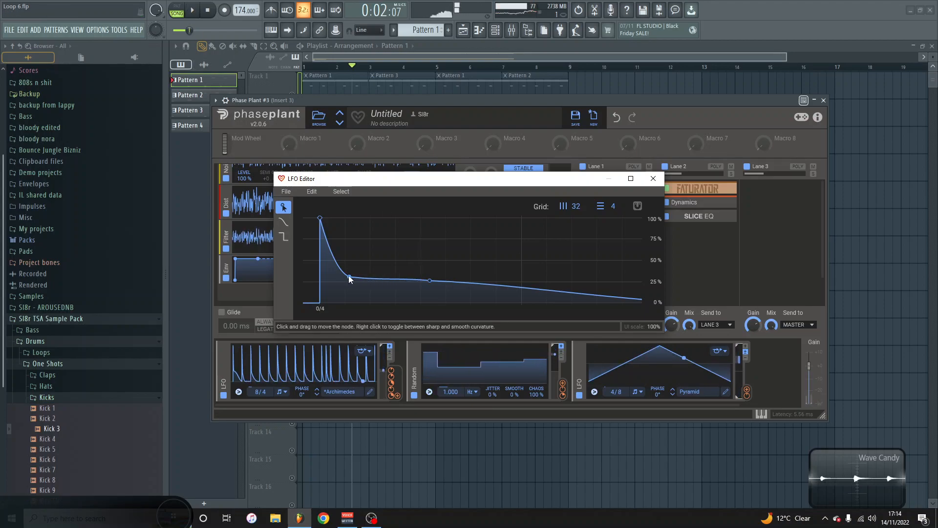
{"action": "left_click_drag", "start_coordinate": [349, 278], "coordinate": [374, 237]}
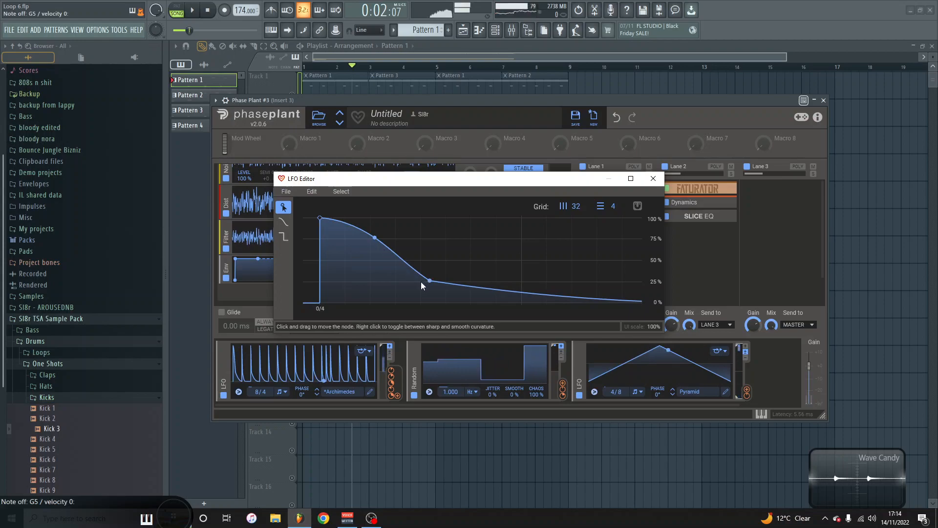
{"action": "scroll", "coordinate": [380, 269], "scroll_direction": "down", "scroll_amount": 5}
{"action": "mouse_move", "coordinate": [344, 280]}
{"action": "left_mouse_down"}
{"action": "mouse_move", "coordinate": [372, 263]}
{"action": "mouse_move", "coordinate": [378, 239]}
{"action": "mouse_move", "coordinate": [351, 299]}
{"action": "mouse_move", "coordinate": [336, 288]}
{"action": "mouse_move", "coordinate": [344, 274]}
{"action": "mouse_move", "coordinate": [327, 238]}
{"action": "mouse_move", "coordinate": [327, 265]}
{"action": "mouse_move", "coordinate": [348, 294]}
{"action": "left_mouse_up"}
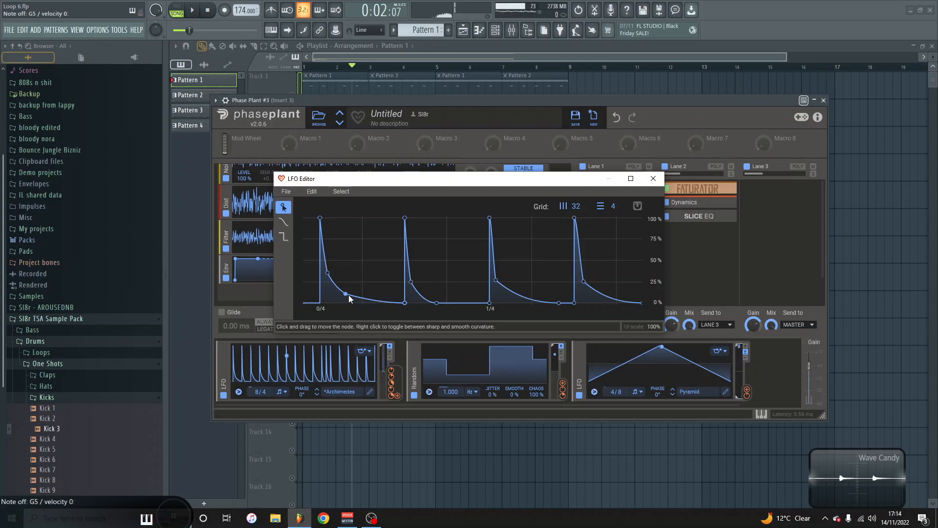
{"action": "scroll", "coordinate": [350, 293], "scroll_direction": "down", "scroll_amount": 4}
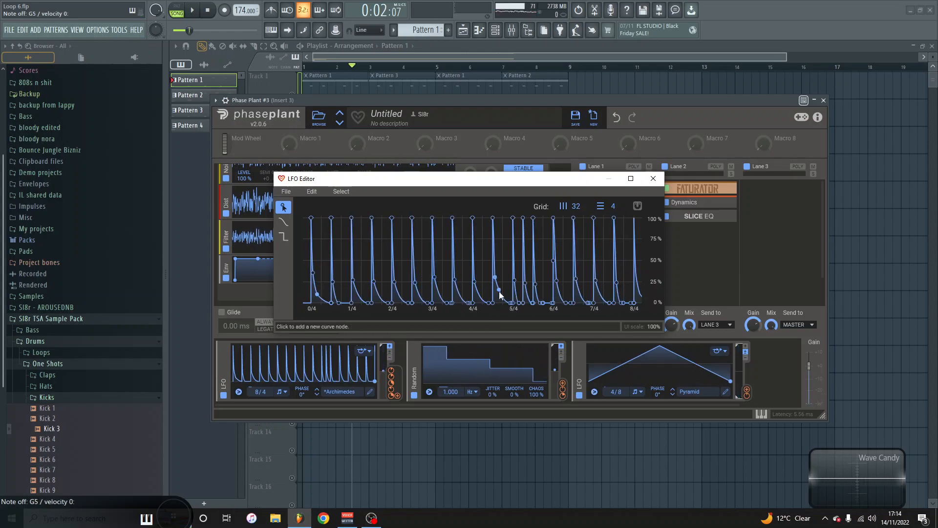
Try lowering the LFO peaks at 5/4 and two spikes further on to about 87%, and restore both to 100%.
{"action": "scroll", "coordinate": [497, 293], "scroll_direction": "up", "scroll_amount": 4}
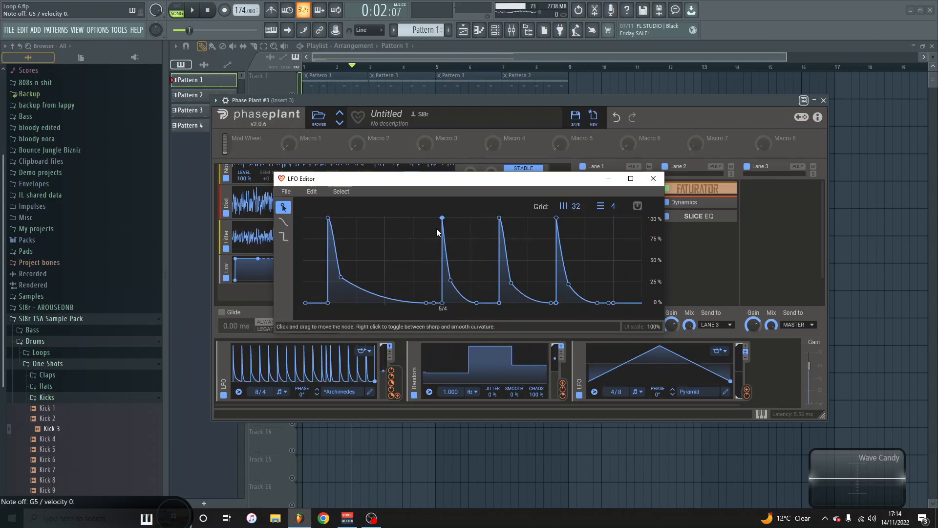
{"action": "left_click_drag", "start_coordinate": [442, 218], "coordinate": [439, 235]}
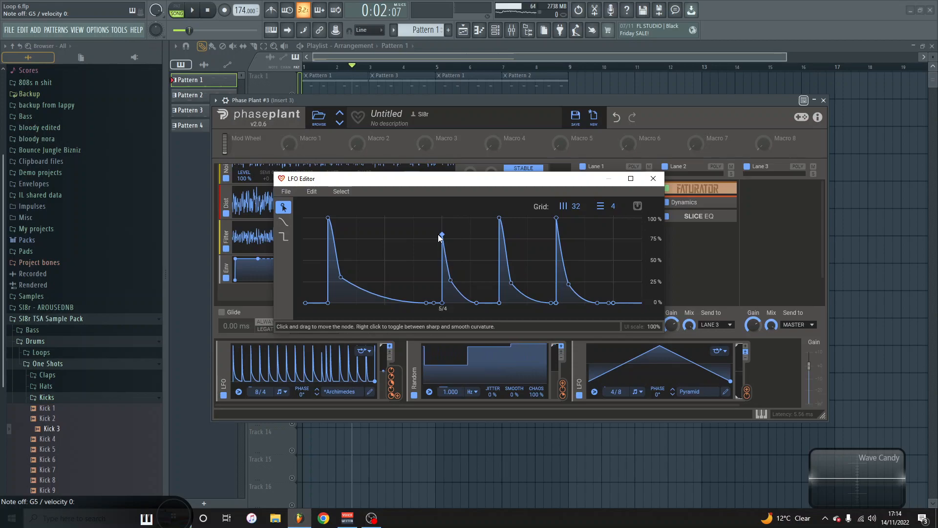
{"action": "scroll", "coordinate": [434, 232], "scroll_direction": "down", "scroll_amount": 2}
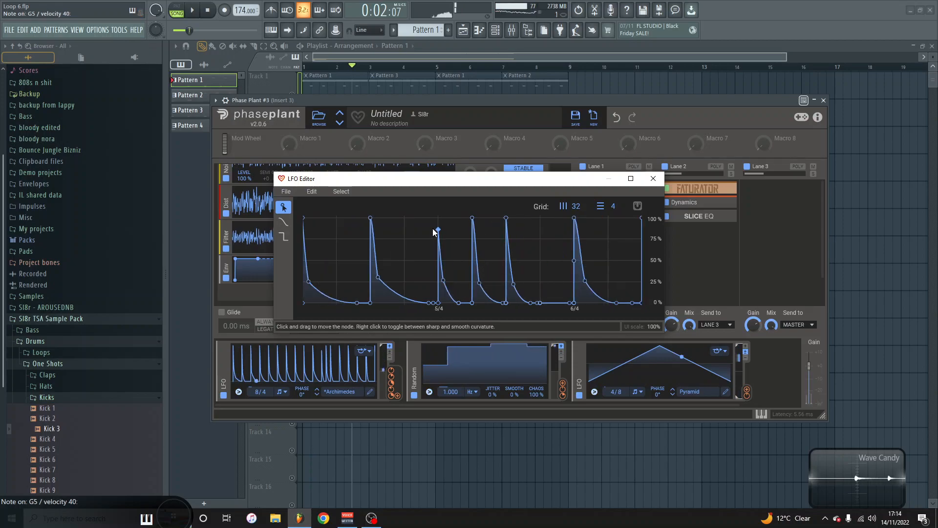
{"action": "left_click_drag", "start_coordinate": [506, 219], "coordinate": [506, 229]}
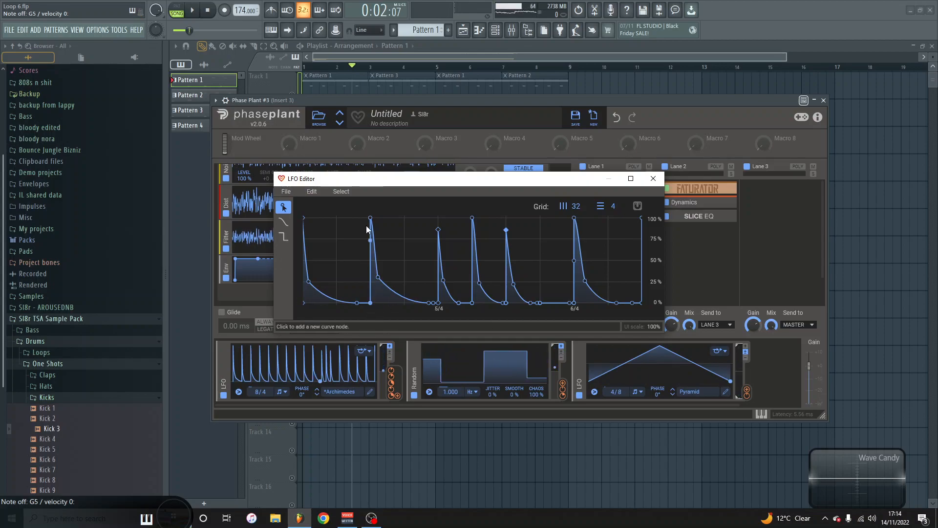
{"action": "scroll", "coordinate": [376, 241], "scroll_direction": "down", "scroll_amount": 3}
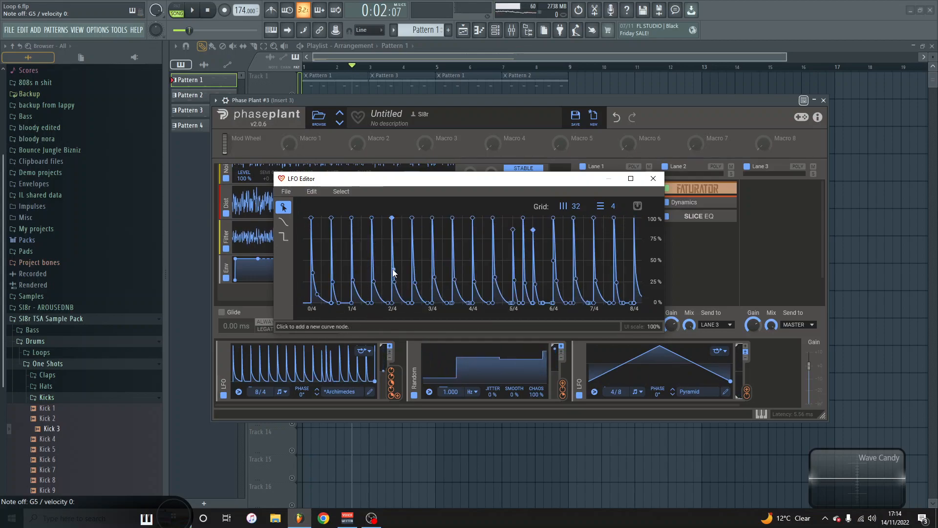
{"action": "left_click_drag", "start_coordinate": [513, 229], "coordinate": [516, 200]}
{"action": "left_click_drag", "start_coordinate": [533, 229], "coordinate": [541, 185]}
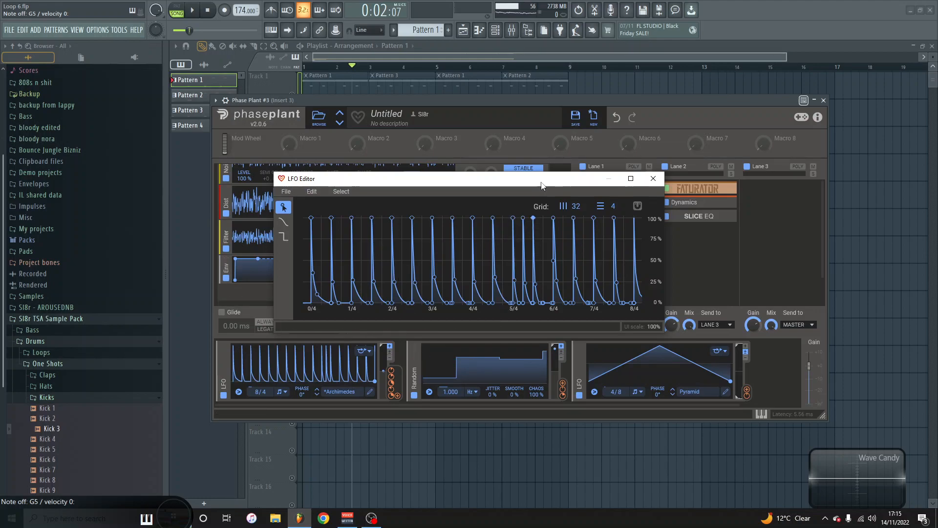
Close the LFO Editor and audition the Pyramid LFO's pan modulation, raising its depth to 63% and reducing it again.
{"action": "left_click", "coordinate": [652, 179]}
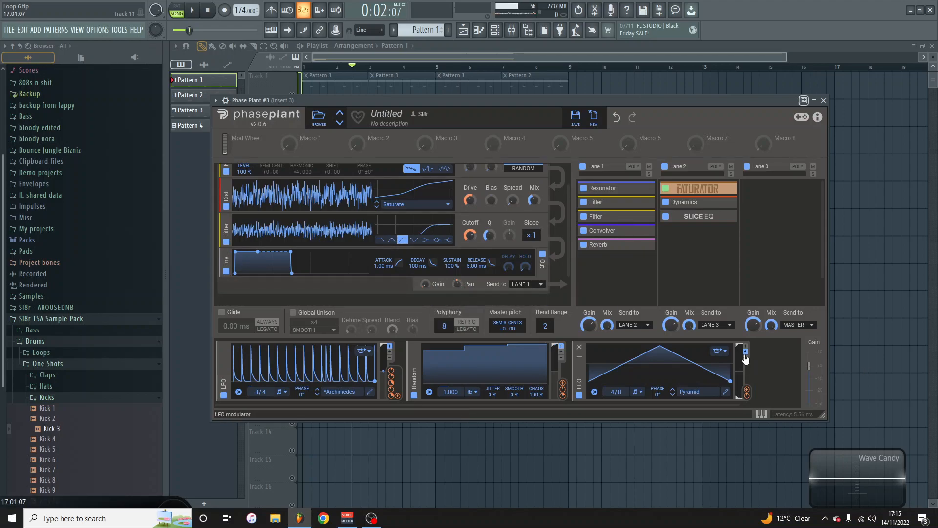
{"action": "left_click_drag", "start_coordinate": [744, 359], "coordinate": [457, 284]}
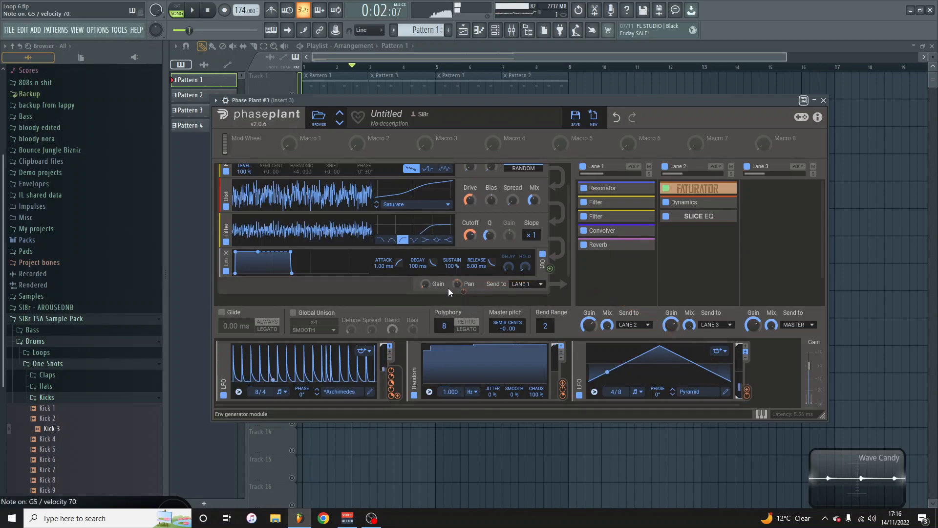
{"action": "left_click_drag", "start_coordinate": [463, 292], "coordinate": [463, 264]}
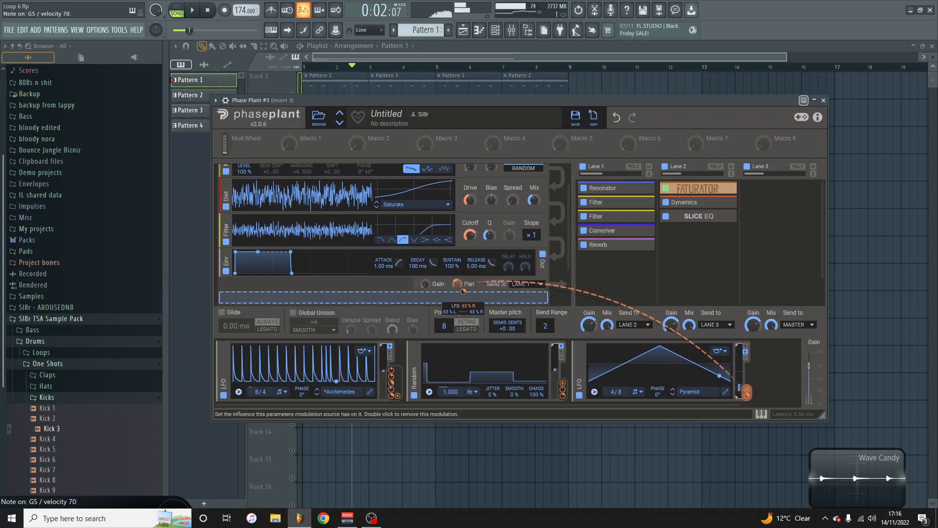
{"action": "left_click_drag", "start_coordinate": [463, 292], "coordinate": [463, 318]}
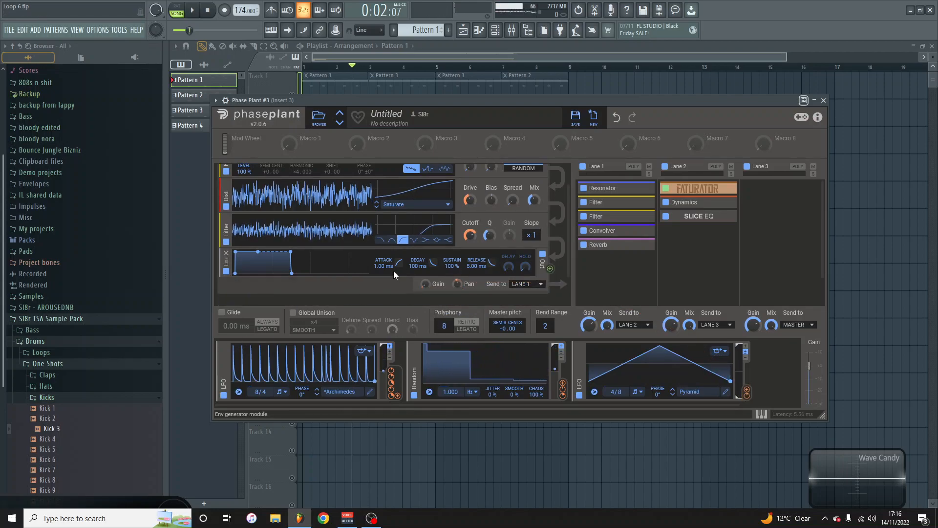
Bypass every effect in Lane 1 and Lane 2, from the Resonator through to Slice EQ.
{"action": "scroll", "coordinate": [392, 260], "scroll_direction": "up", "scroll_amount": 1}
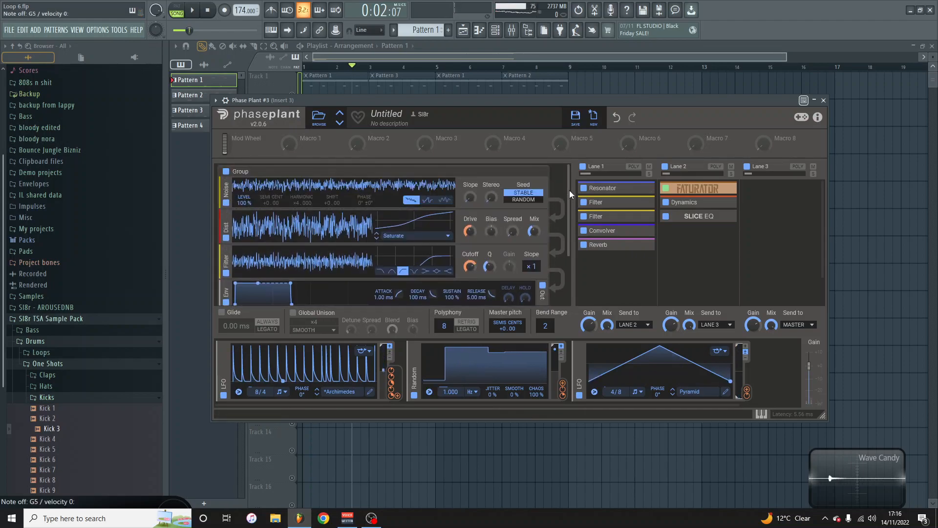
{"action": "left_click", "coordinate": [583, 188]}
{"action": "left_click", "coordinate": [584, 202]}
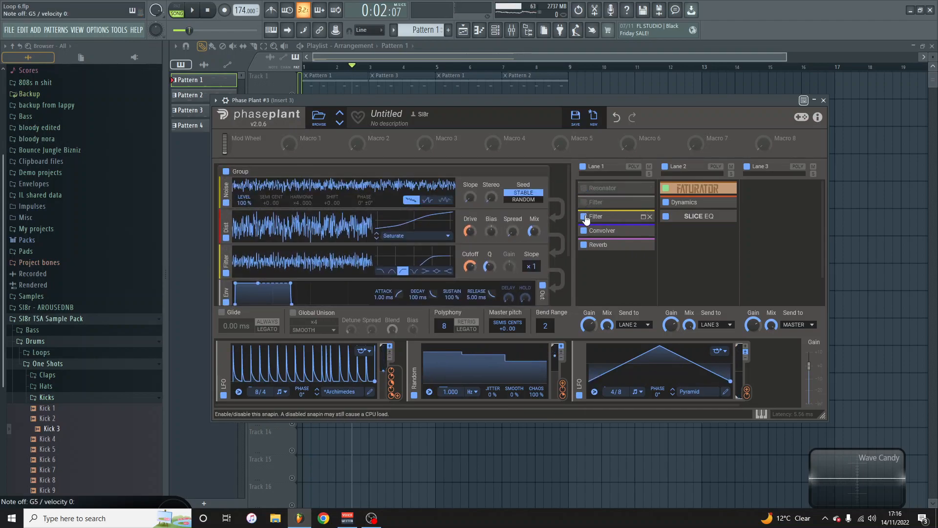
{"action": "left_click", "coordinate": [584, 231]}
{"action": "left_click", "coordinate": [583, 244]}
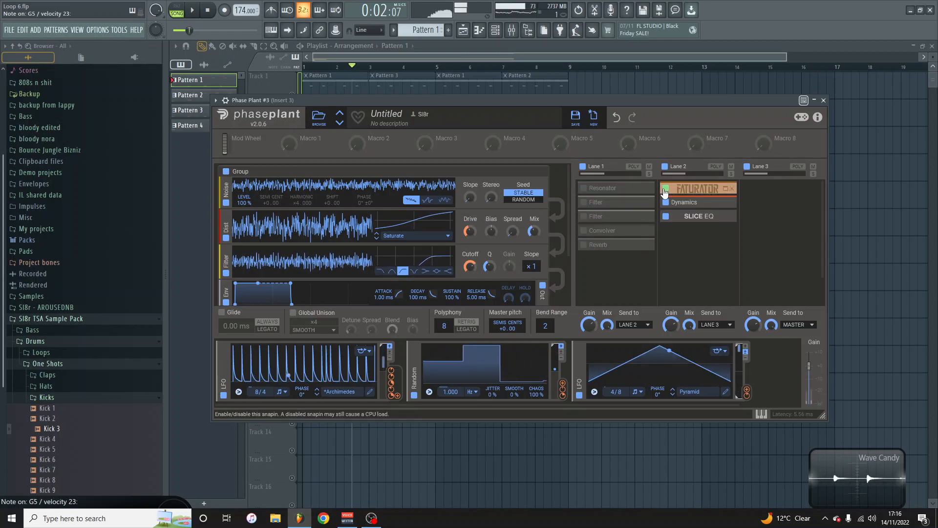
{"action": "left_click", "coordinate": [665, 188]}
{"action": "left_click", "coordinate": [665, 202]}
{"action": "left_click", "coordinate": [666, 216]}
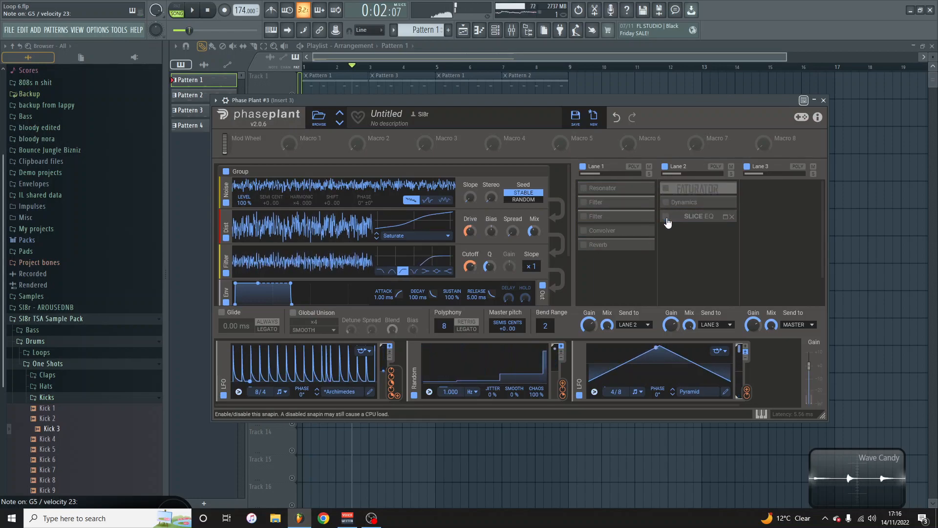
Enable and expand Lane 1's Resonator, and audition different LFO modulation depths on its Mix, settling on 48%.
{"action": "left_click", "coordinate": [644, 190]}
{"action": "left_click", "coordinate": [584, 188]}
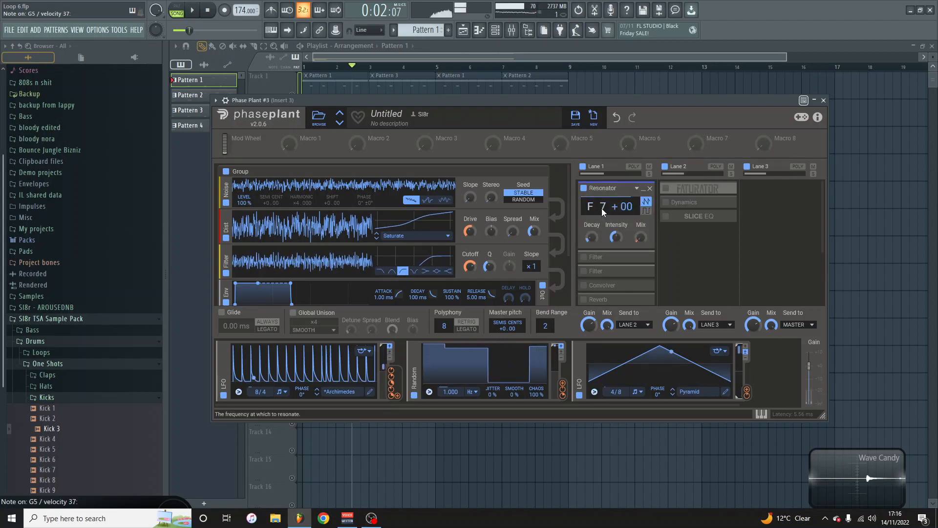
{"action": "left_click_drag", "start_coordinate": [643, 247], "coordinate": [636, 242]}
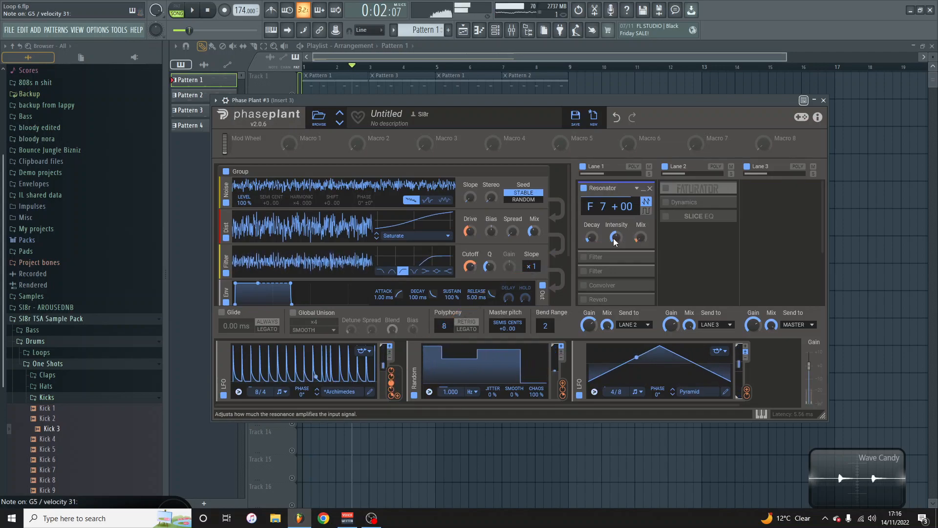
{"action": "mouse_move", "coordinate": [640, 247]}
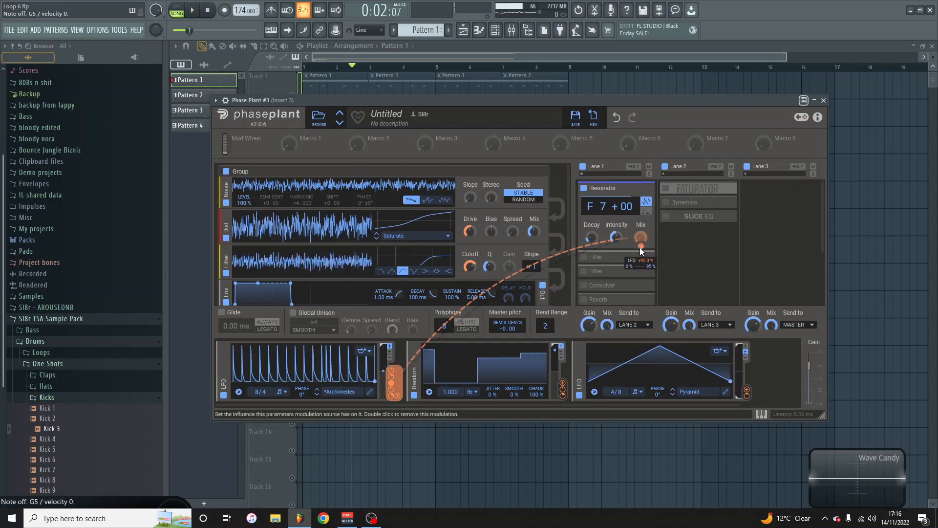
{"action": "left_click_drag", "start_coordinate": [641, 247], "coordinate": [641, 247]}
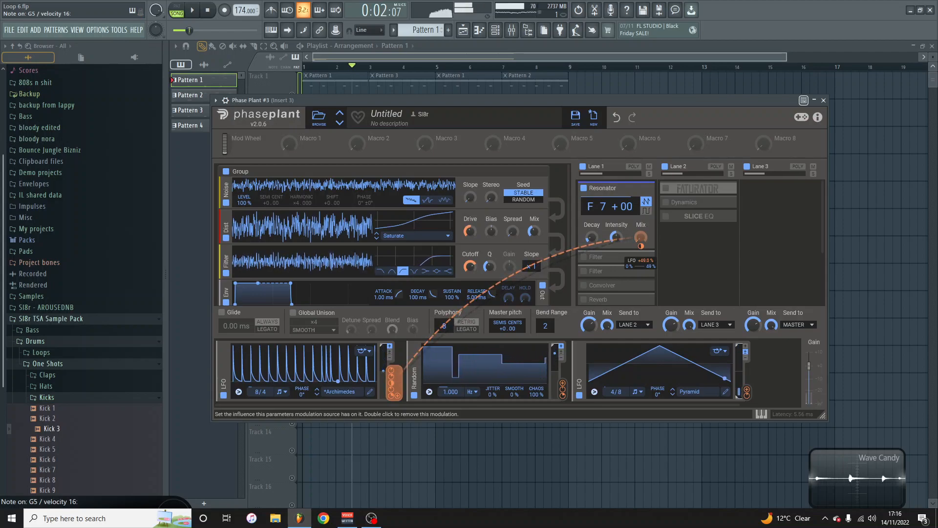
Compare the sound with the Resonator bypassed, audition other frequencies and mix depths, and settle the Resonator on E7.
{"action": "left_click", "coordinate": [583, 189]}
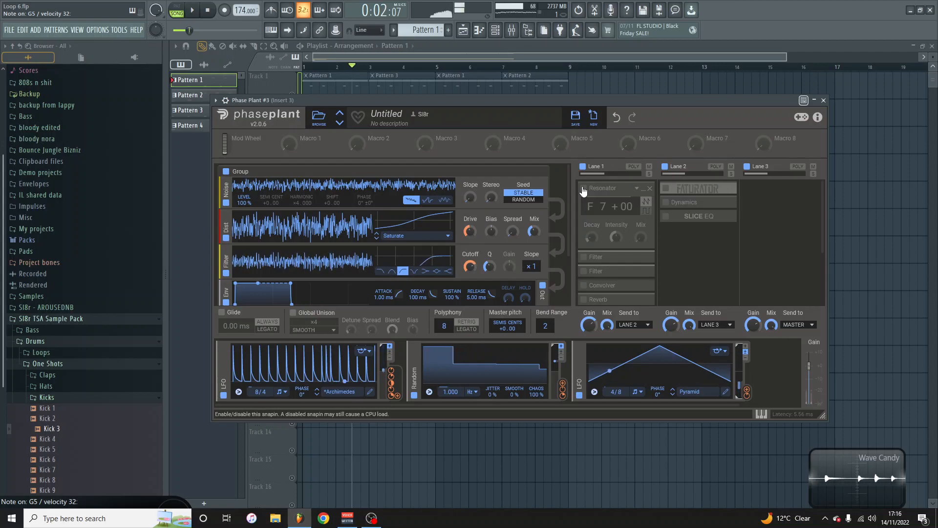
{"action": "left_click", "coordinate": [583, 188]}
{"action": "left_click_drag", "start_coordinate": [616, 238], "coordinate": [599, 210]}
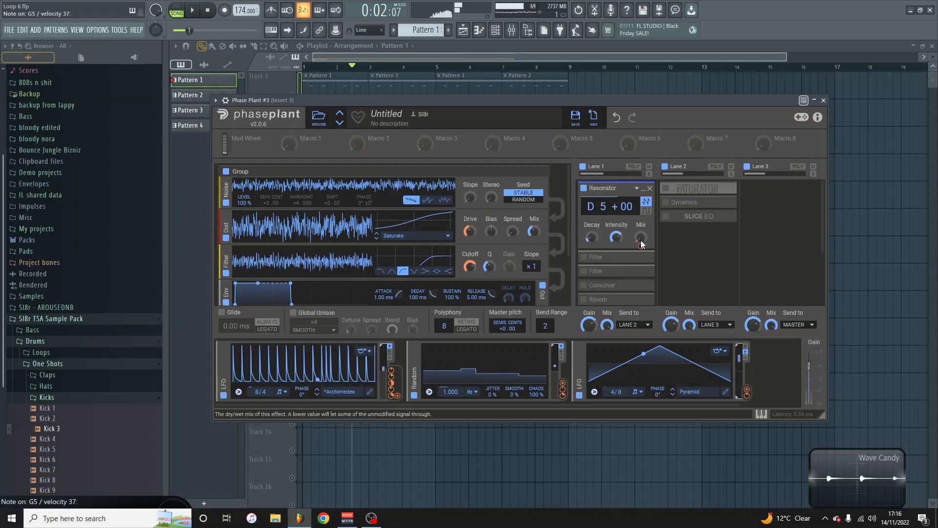
{"action": "left_click_drag", "start_coordinate": [640, 238], "coordinate": [640, 233]}
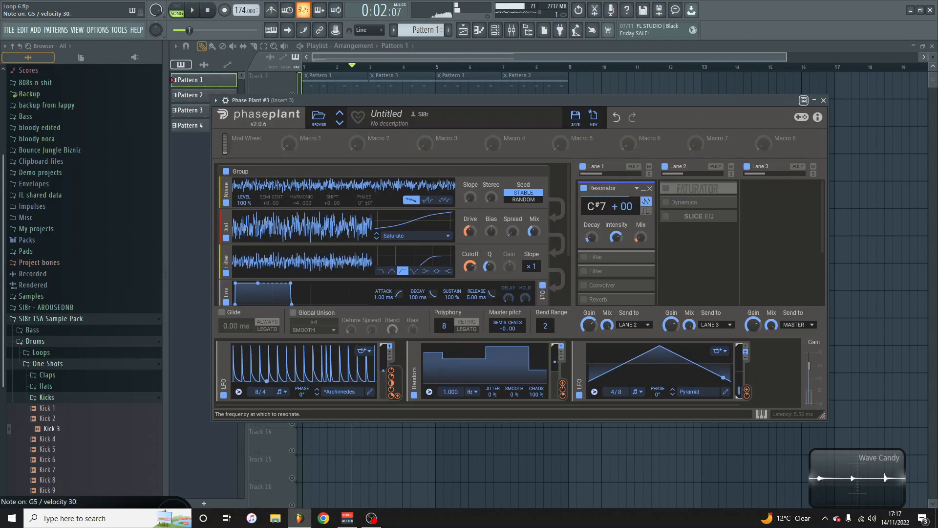
{"action": "left_click_drag", "start_coordinate": [640, 238], "coordinate": [640, 245]}
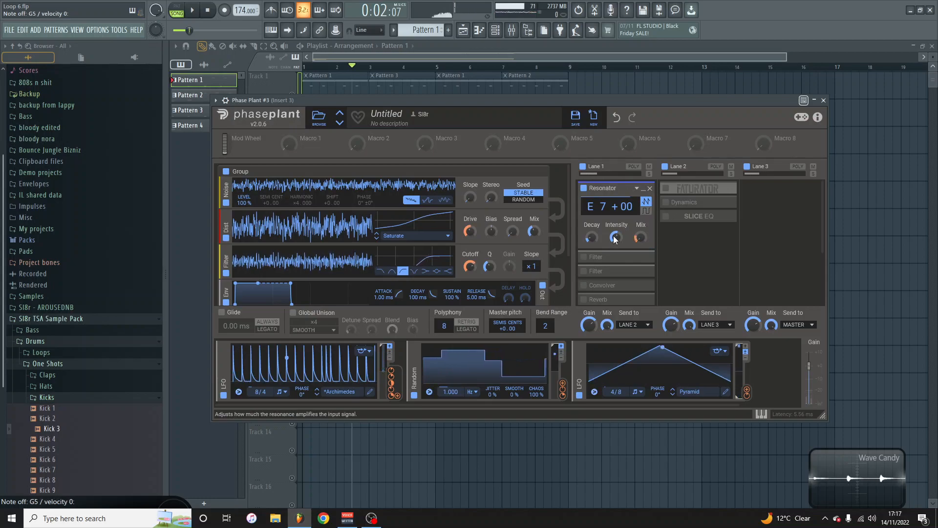
Enable and expand the first Filter in Lane 1 to review its notch settings.
{"action": "left_click", "coordinate": [583, 257]}
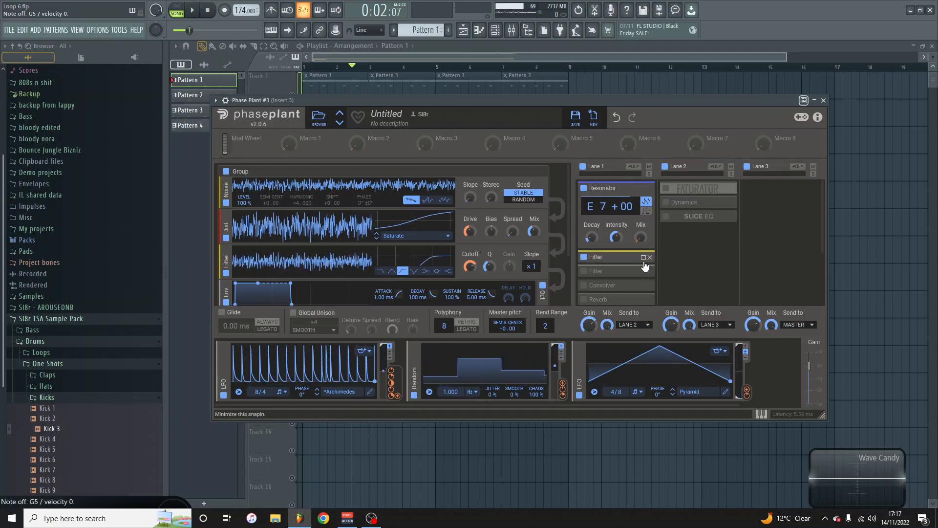
{"action": "left_click", "coordinate": [643, 259]}
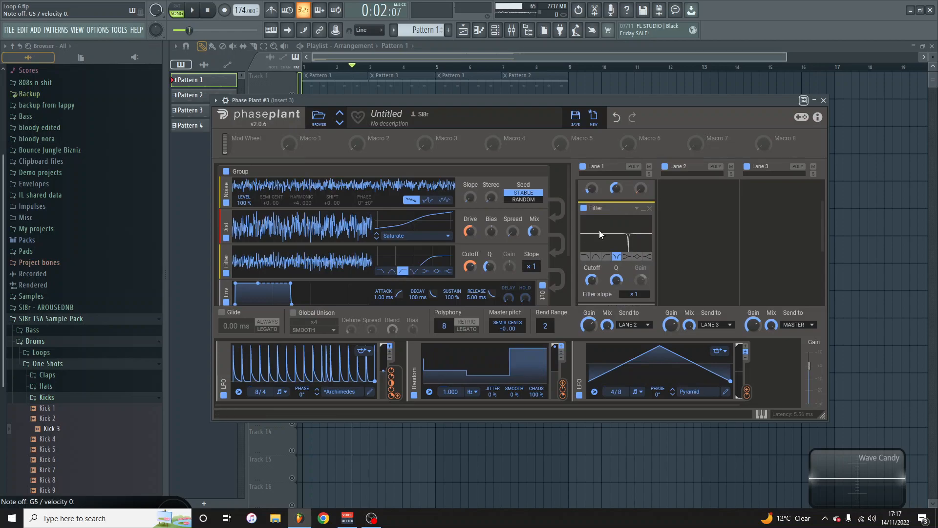
{"action": "scroll", "coordinate": [640, 242], "scroll_direction": "down", "scroll_amount": 1}
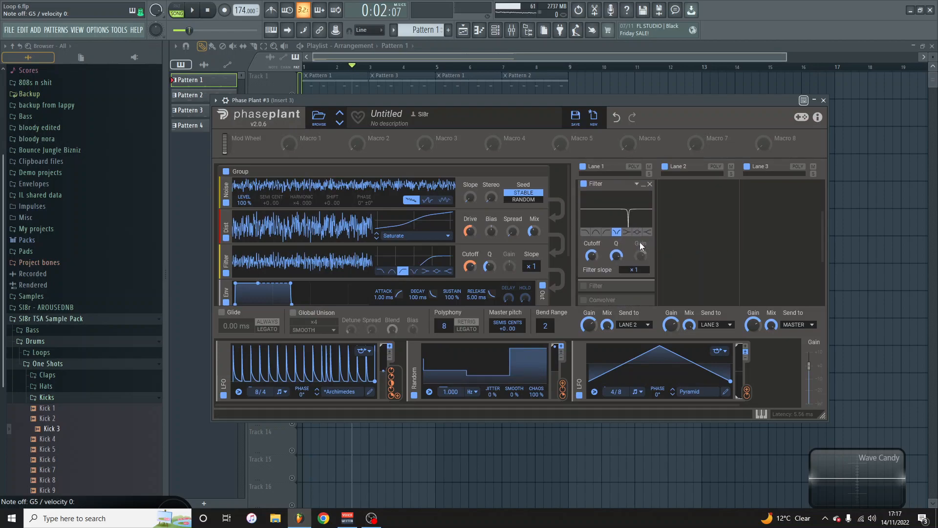
Enable and expand the second notch Filter in Lane 1, and compare the sound with both filters bypassed.
{"action": "left_click", "coordinate": [583, 287]}
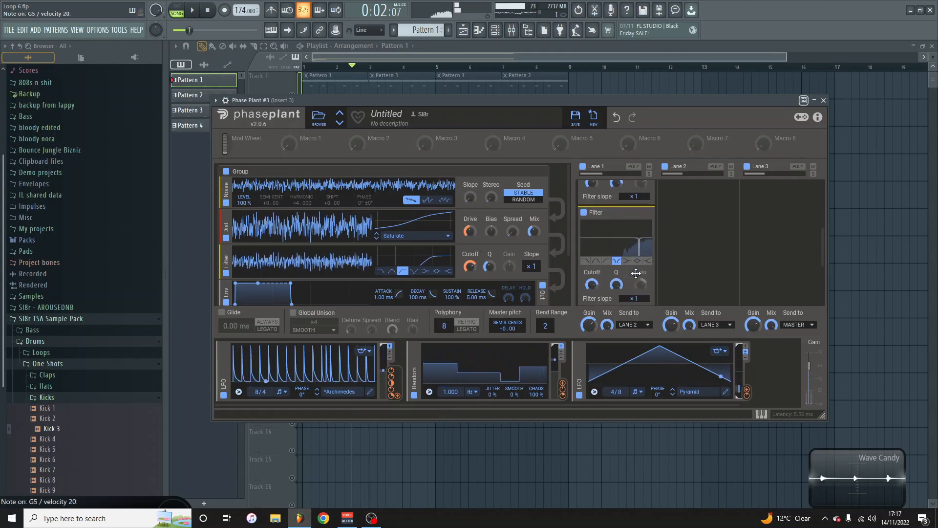
{"action": "scroll", "coordinate": [635, 273], "scroll_direction": "down", "scroll_amount": 1}
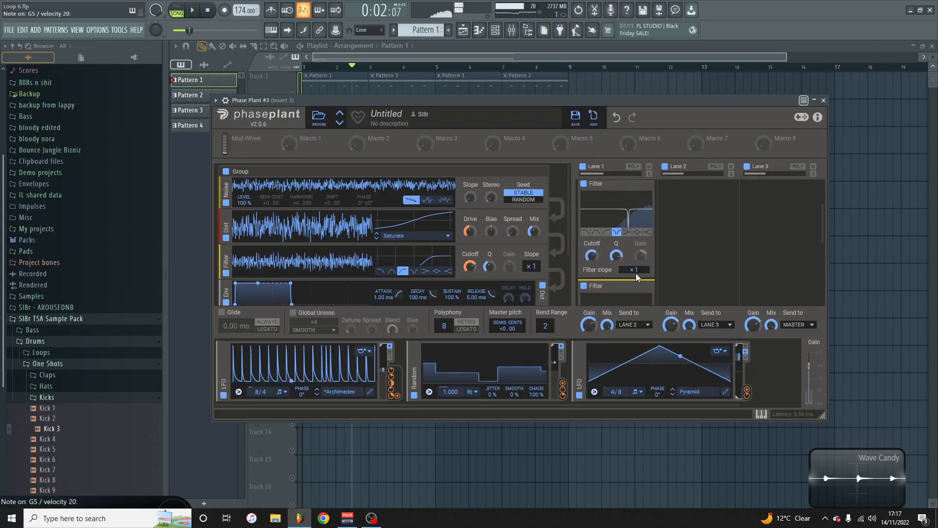
{"action": "left_click", "coordinate": [584, 185]}
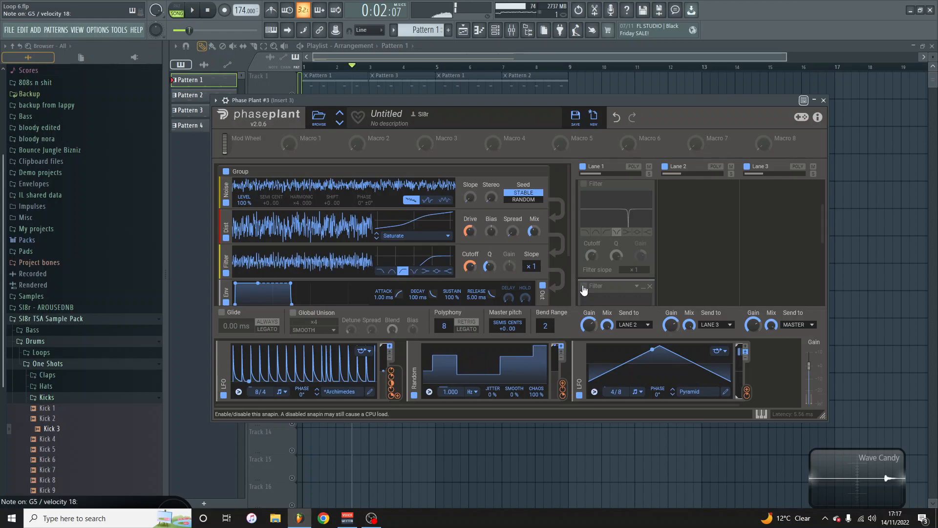
{"action": "left_click", "coordinate": [584, 184]}
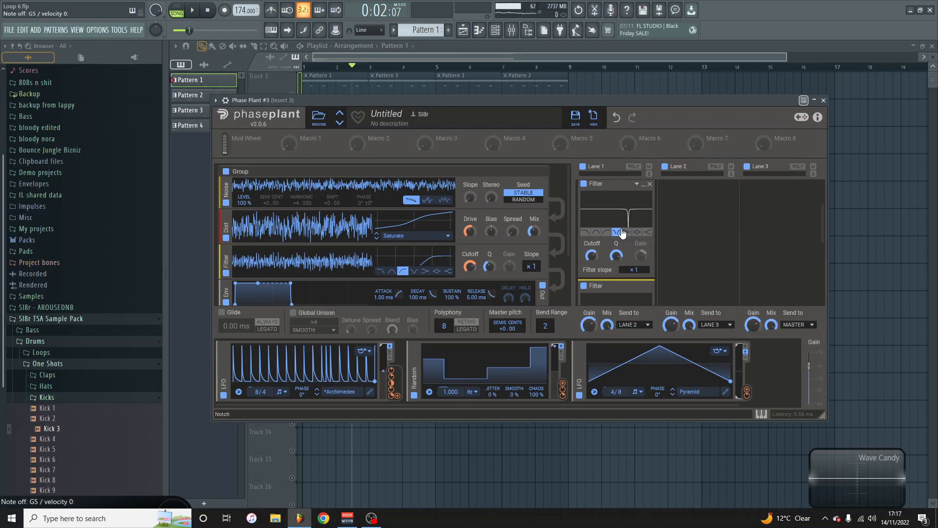
Enable and expand Lane 1's Convolver, adjust its impulse response trim to 2.75% fade in and 83.7% fade out, and check its Mix modulation.
{"action": "scroll", "coordinate": [622, 233], "scroll_direction": "down", "scroll_amount": 4}
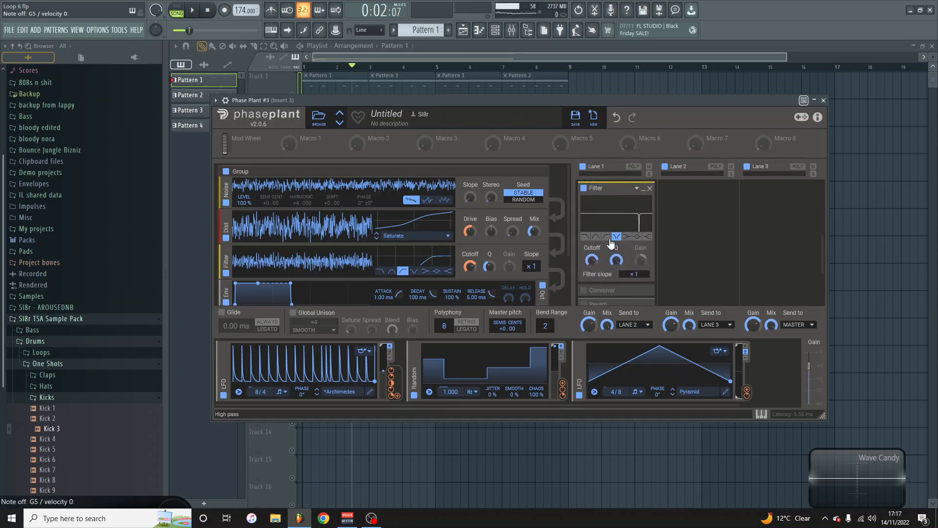
{"action": "scroll", "coordinate": [610, 240], "scroll_direction": "down", "scroll_amount": 1}
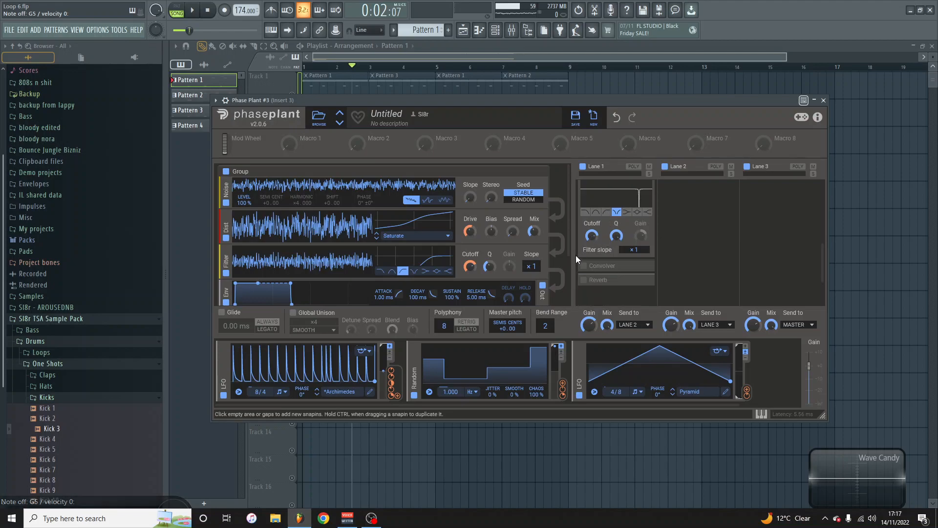
{"action": "left_click", "coordinate": [643, 266]}
{"action": "scroll", "coordinate": [642, 269], "scroll_direction": "down", "scroll_amount": 3}
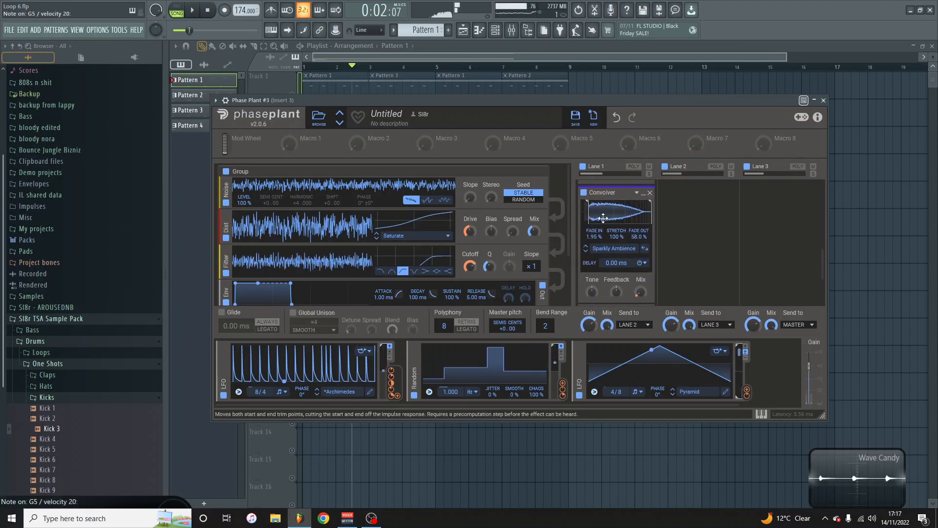
{"action": "left_click_drag", "start_coordinate": [596, 235], "coordinate": [637, 208]}
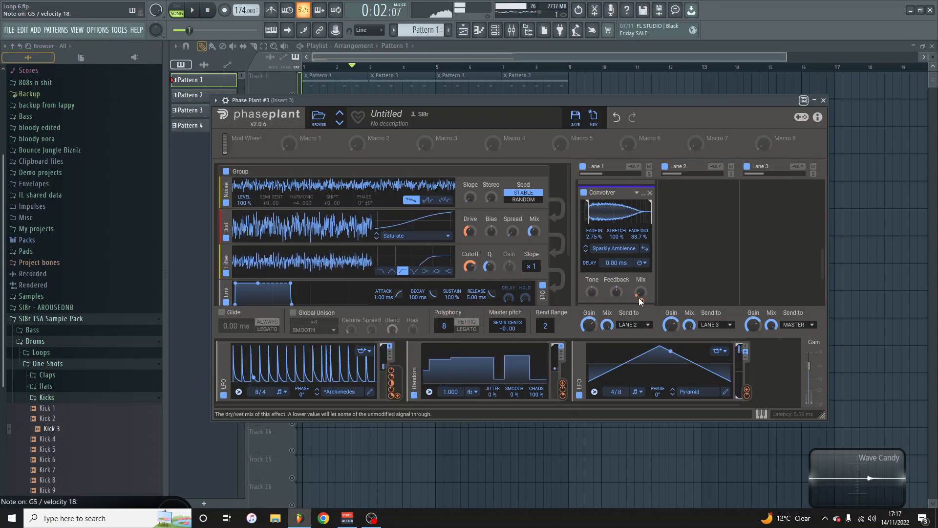
{"action": "mouse_move", "coordinate": [639, 298]}
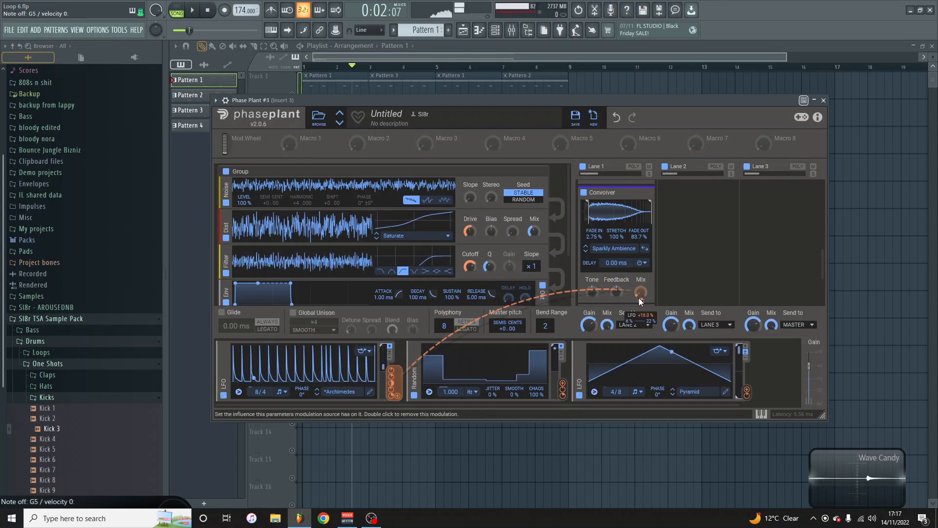
Enable and expand Lane 1's Reverb, and audition its LFO-modulated Mix amount.
{"action": "scroll", "coordinate": [636, 273], "scroll_direction": "down", "scroll_amount": 2}
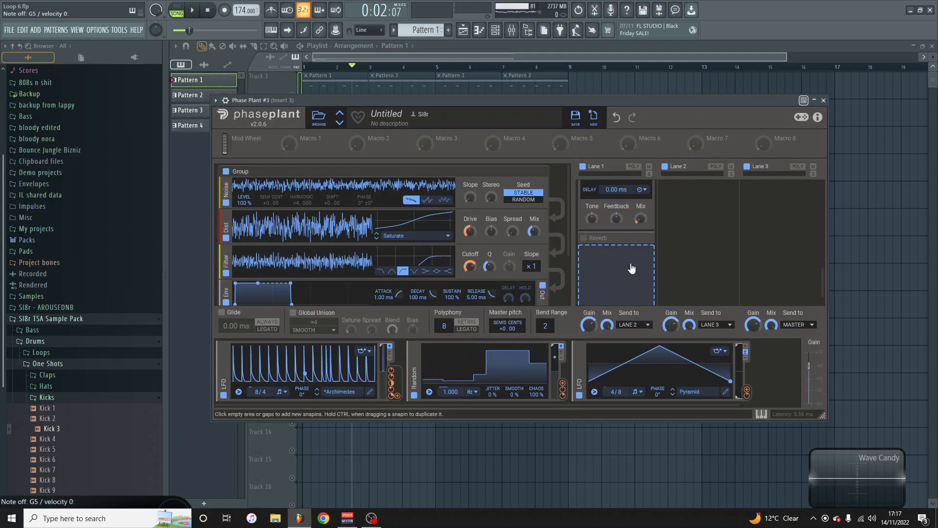
{"action": "left_click", "coordinate": [584, 238]}
{"action": "left_click", "coordinate": [643, 239]}
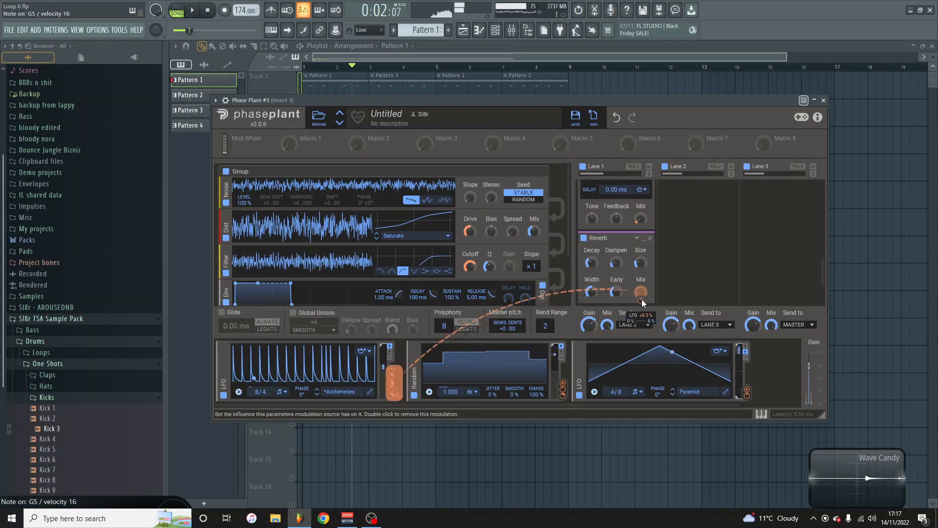
{"action": "double_click", "coordinate": [641, 302]}
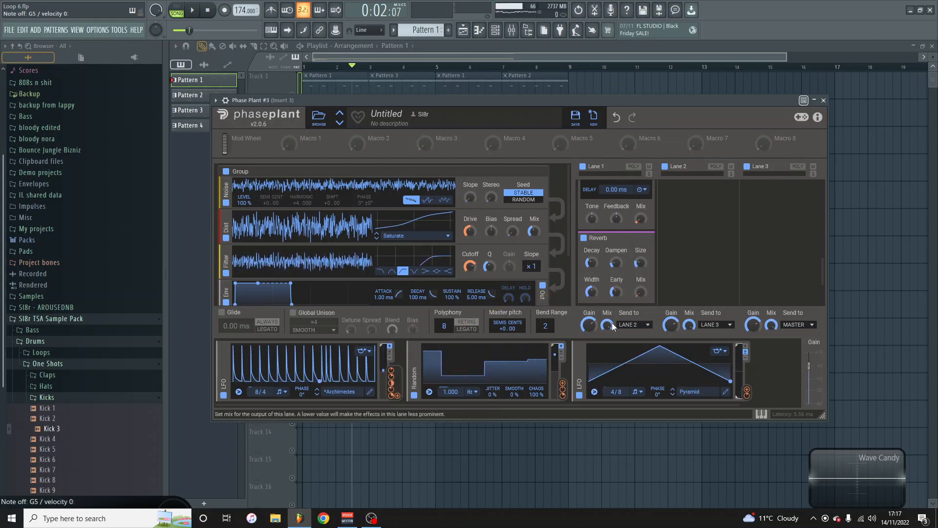
{"action": "left_click_drag", "start_coordinate": [641, 295], "coordinate": [640, 294]}
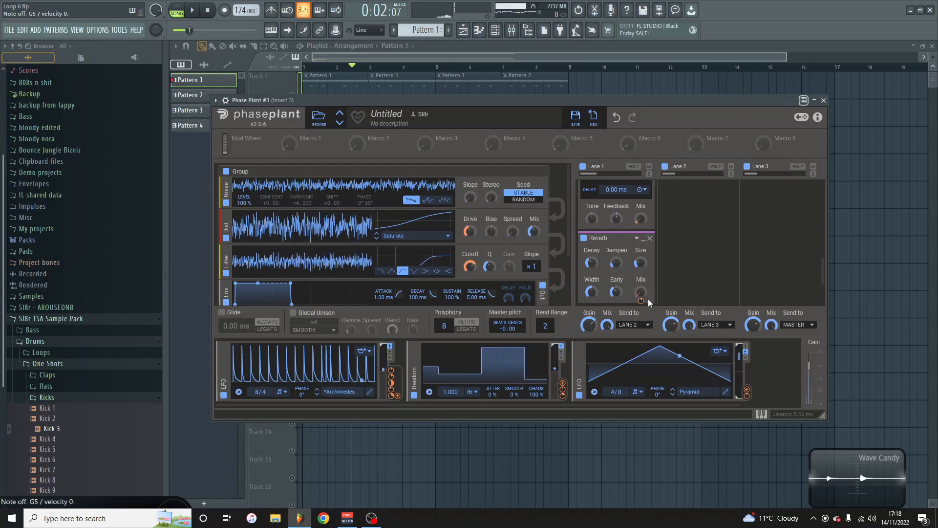
Enable Lane 2's Faturator and Dynamics, and expand Faturator to review its drive and fuzz settings.
{"action": "scroll", "coordinate": [642, 243], "scroll_direction": "up", "scroll_amount": 2}
{"action": "scroll", "coordinate": [641, 239], "scroll_direction": "up", "scroll_amount": 3}
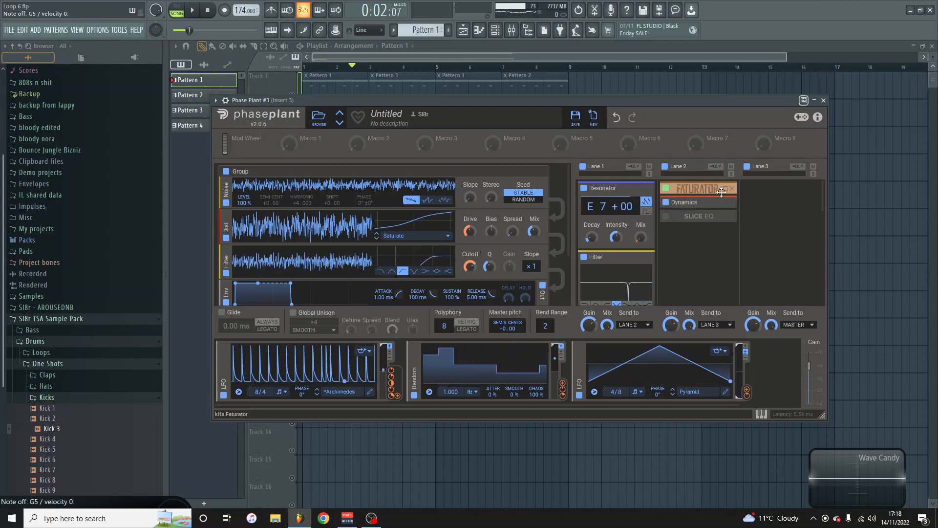
{"action": "left_click", "coordinate": [698, 188]}
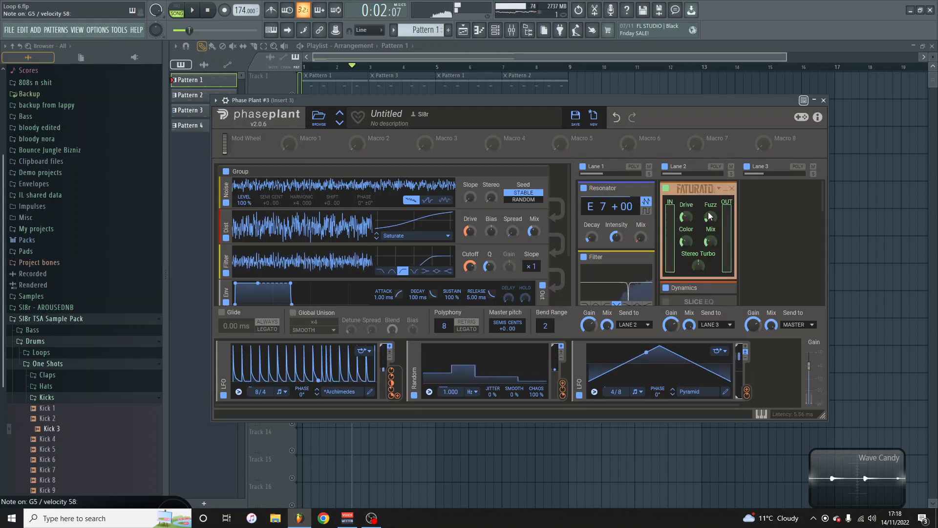
Expand Lane 2's Dynamics and audition different downward compression ratios, including 29:1 and 1.2:1.
{"action": "scroll", "coordinate": [708, 212], "scroll_direction": "down", "scroll_amount": 1}
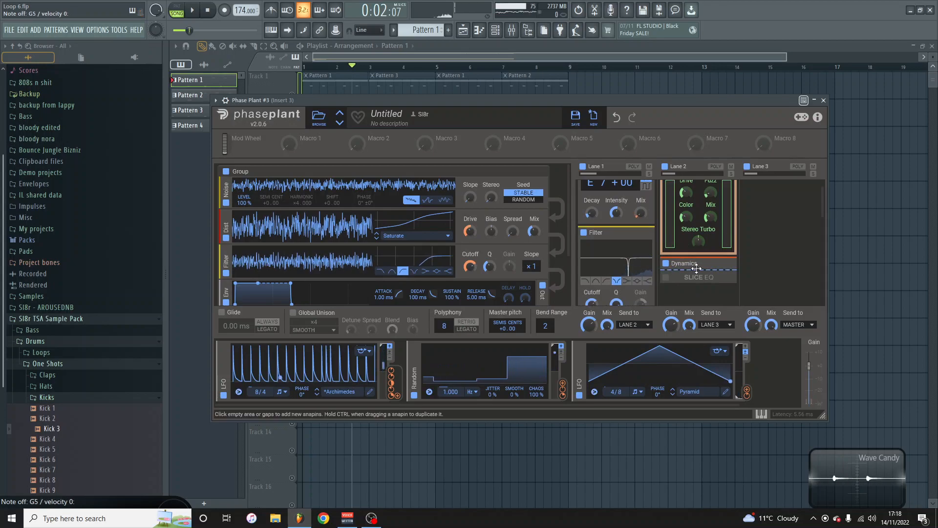
{"action": "left_click", "coordinate": [727, 265]}
{"action": "scroll", "coordinate": [703, 228], "scroll_direction": "down", "scroll_amount": 4}
{"action": "scroll", "coordinate": [704, 228], "scroll_direction": "up", "scroll_amount": 2}
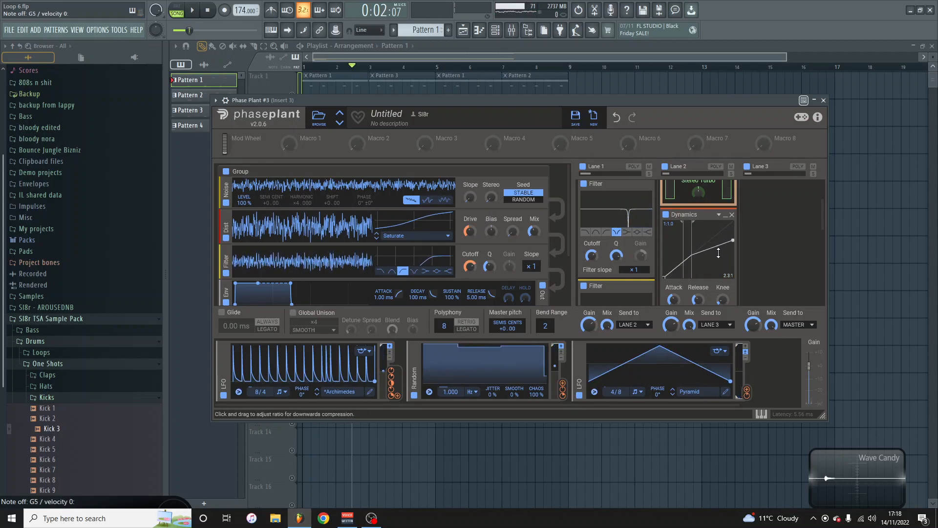
{"action": "left_click_drag", "start_coordinate": [718, 253], "coordinate": [719, 255]}
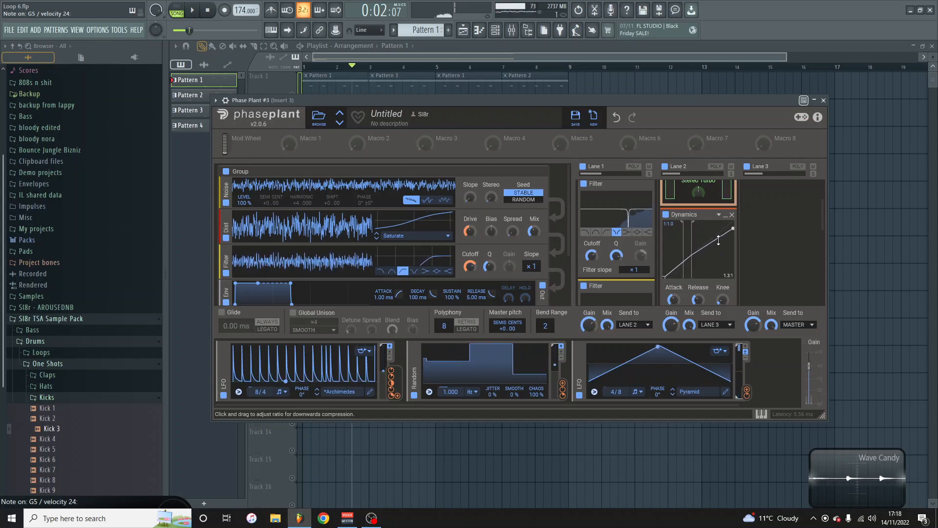
{"action": "left_click_drag", "start_coordinate": [718, 240], "coordinate": [726, 298]}
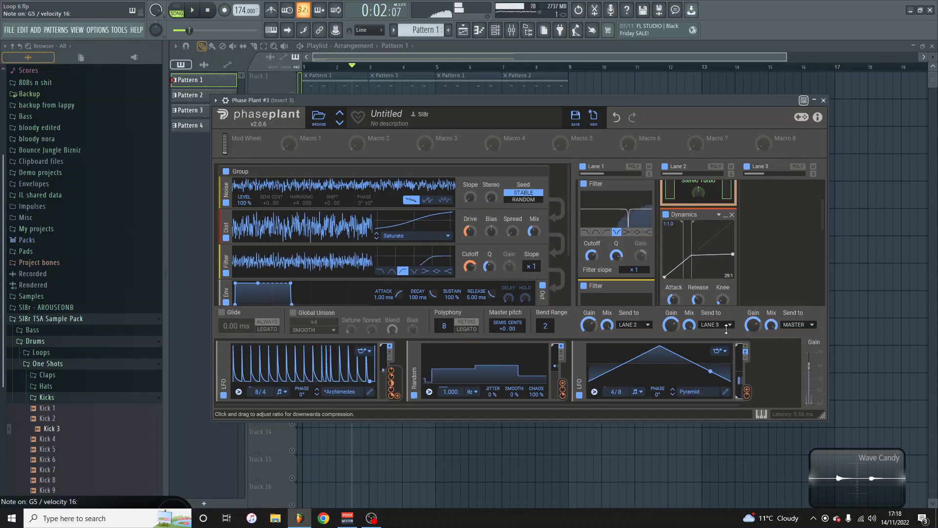
{"action": "left_click_drag", "start_coordinate": [726, 326], "coordinate": [729, 262]}
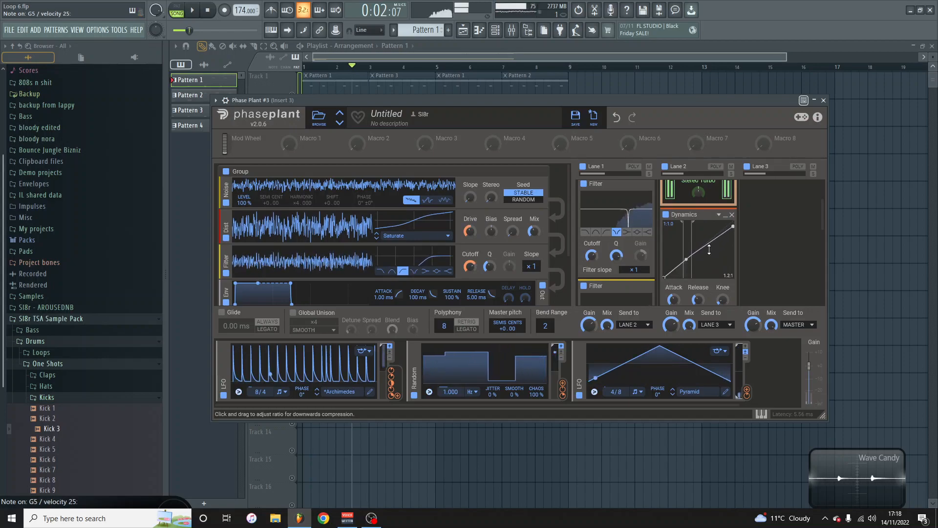
Enable and expand Lane 2's Slice EQ, and slightly raise the existing high-frequency peak in its editor.
{"action": "scroll", "coordinate": [709, 250], "scroll_direction": "down", "scroll_amount": 2}
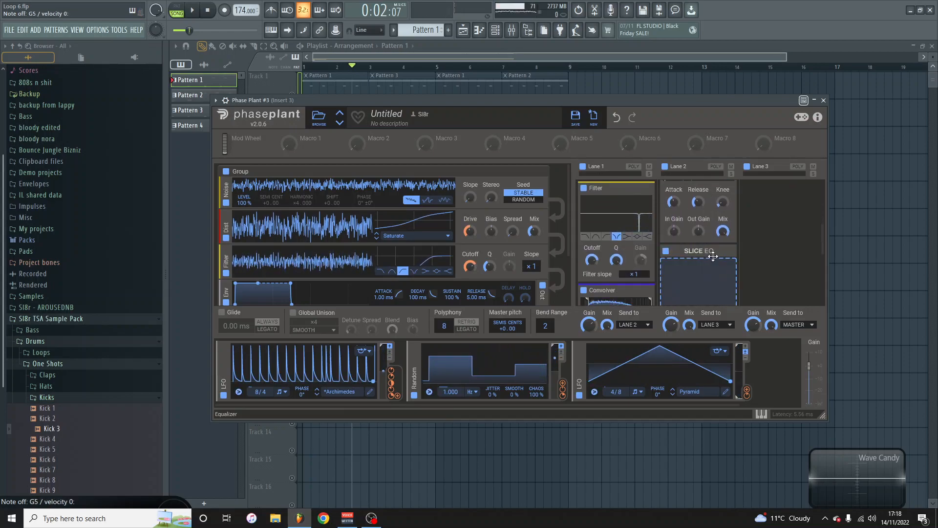
{"action": "left_click", "coordinate": [725, 252]}
{"action": "scroll", "coordinate": [689, 267], "scroll_direction": "down", "scroll_amount": 1}
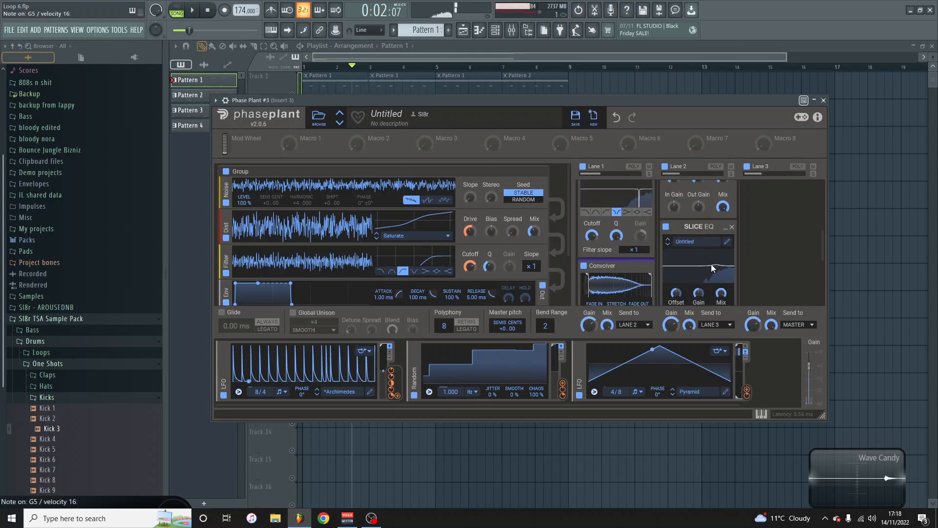
{"action": "scroll", "coordinate": [716, 265], "scroll_direction": "down", "scroll_amount": 2}
{"action": "left_click", "coordinate": [717, 229]}
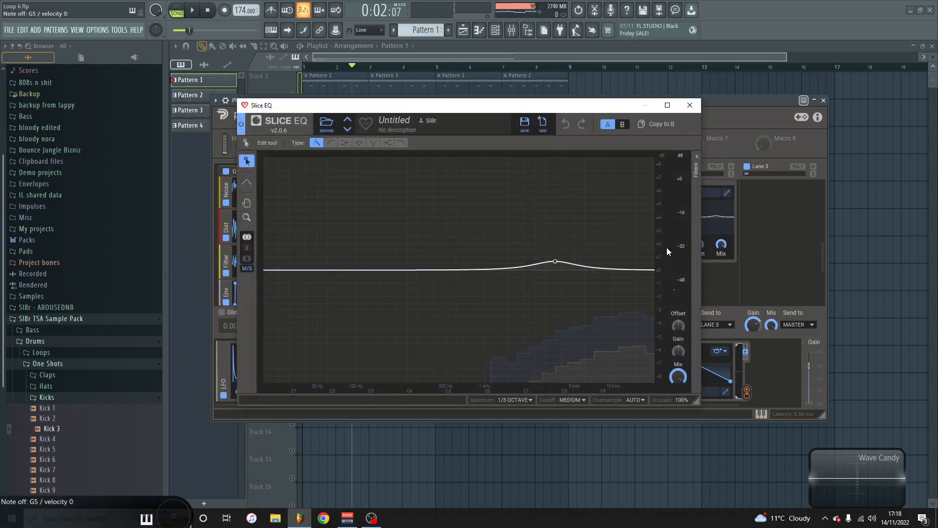
{"action": "mouse_move", "coordinate": [555, 261]}
{"action": "left_mouse_down"}
{"action": "mouse_move", "coordinate": [550, 153]}
{"action": "mouse_move", "coordinate": [562, 263]}
{"action": "left_mouse_up"}
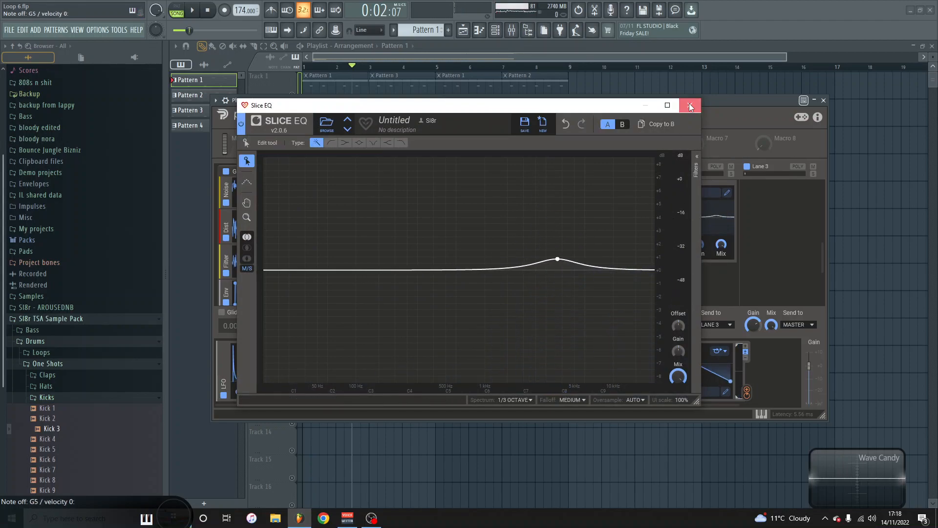
{"action": "left_click", "coordinate": [689, 107]}
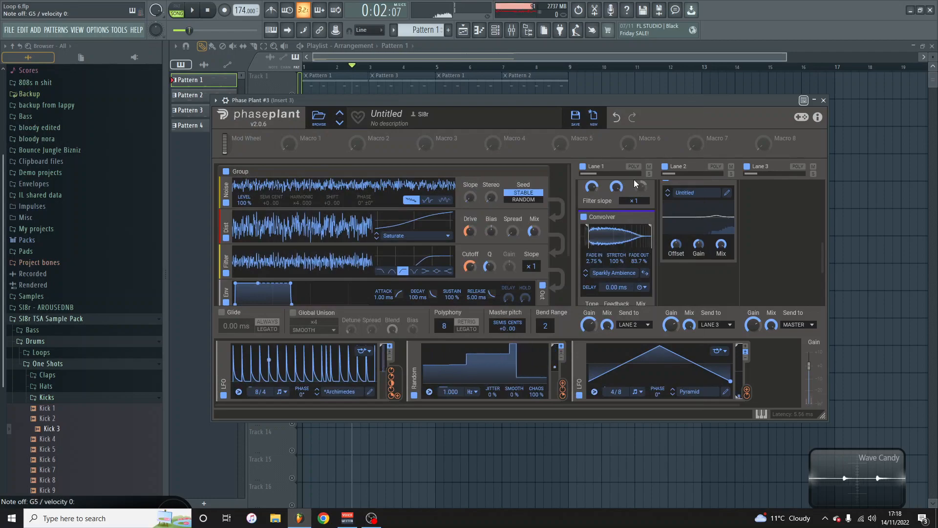
Close Phase Plant #3 and open Phase Plant #4 to review its noise, filter, envelope and LFO settings.
{"action": "left_click", "coordinate": [824, 100]}
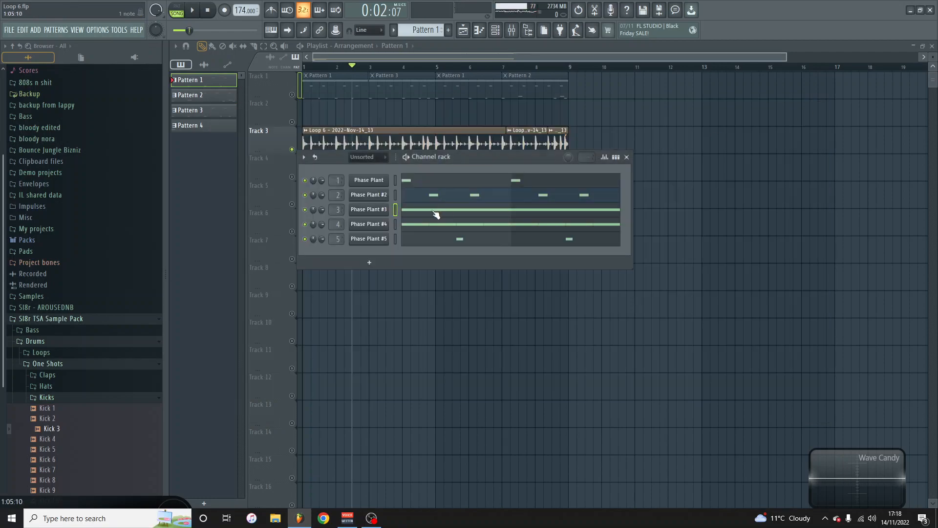
{"action": "left_click", "coordinate": [366, 225]}
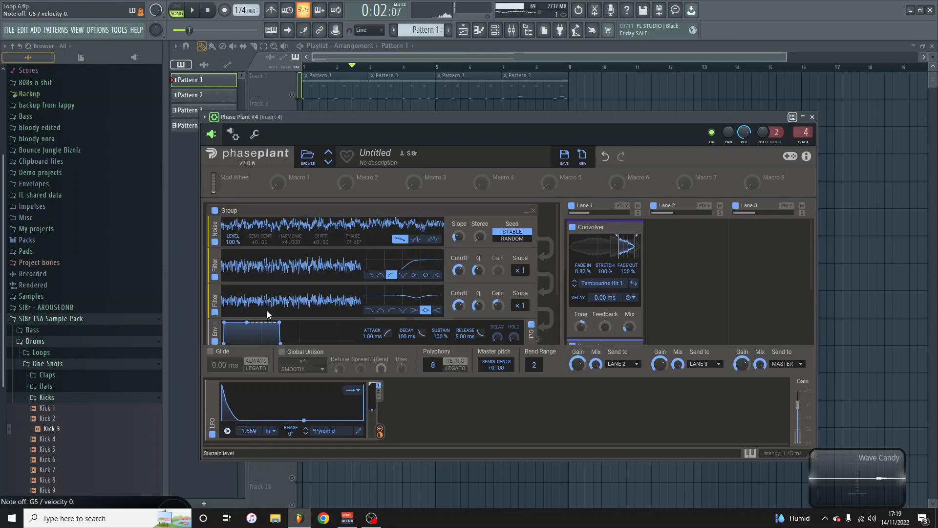
{"action": "scroll", "coordinate": [265, 323], "scroll_direction": "down", "scroll_amount": 3}
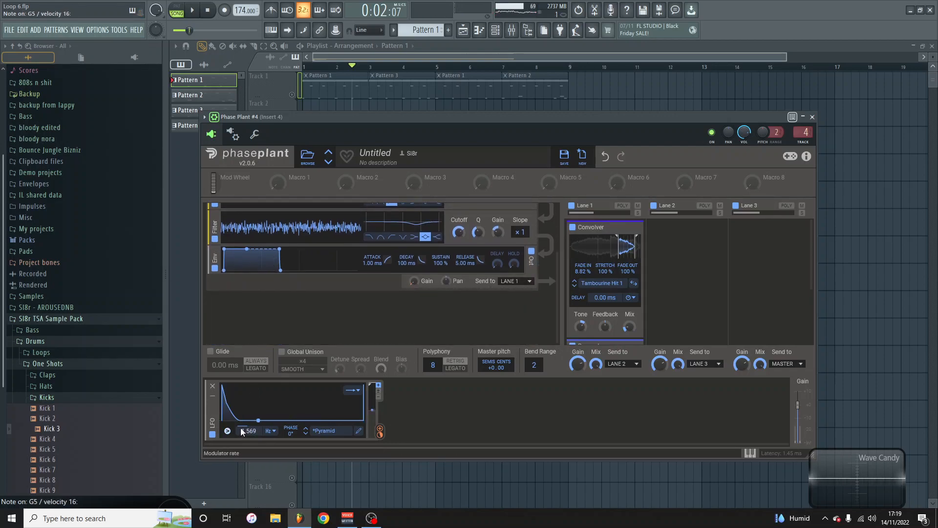
Browse the Tambourine impulse responses for Lane 1's Convolver, keeping Tambourine Hit 1 selected.
{"action": "left_click", "coordinate": [600, 288]}
{"action": "scroll", "coordinate": [640, 364], "scroll_direction": "down", "scroll_amount": 1}
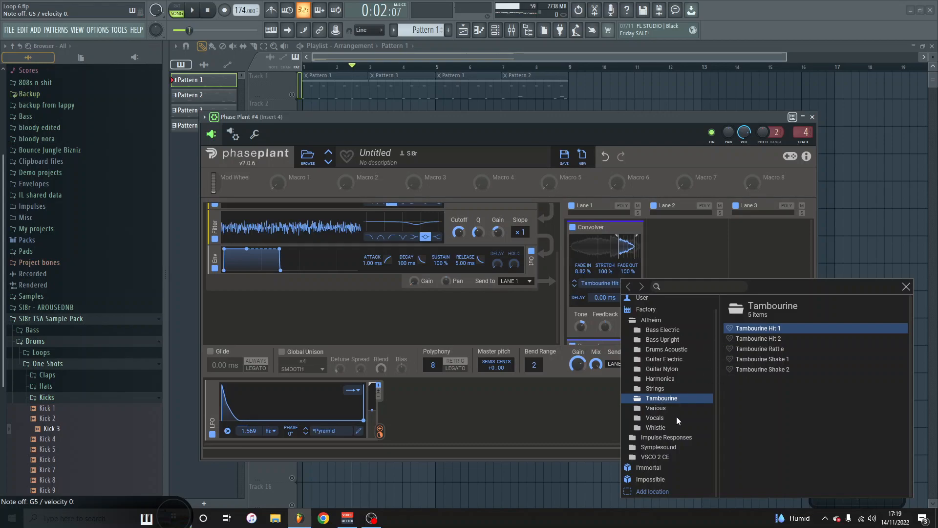
{"action": "left_click", "coordinate": [617, 244]}
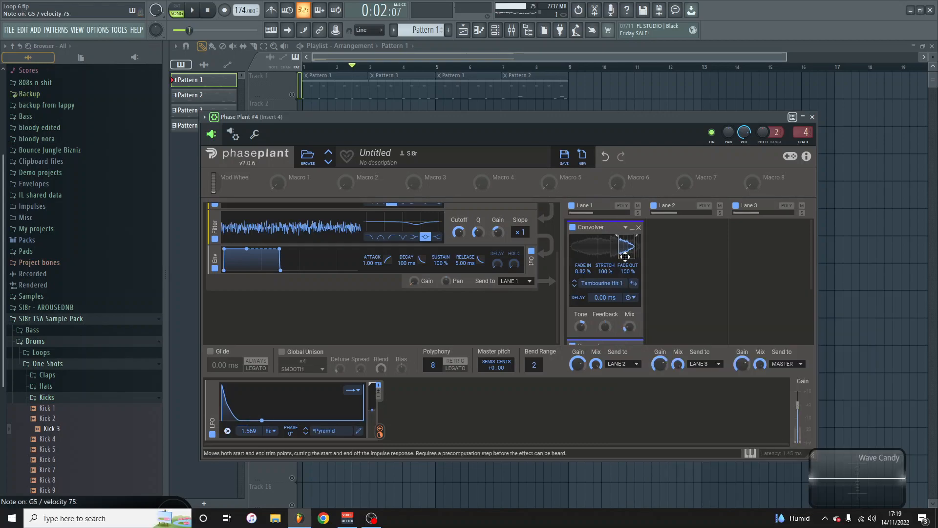
Audition the Convolver's Mix amount and compare the sound with Lane 1 bypassed.
{"action": "scroll", "coordinate": [624, 269], "scroll_direction": "down", "scroll_amount": 1}
{"action": "left_click_drag", "start_coordinate": [629, 302], "coordinate": [628, 327]}
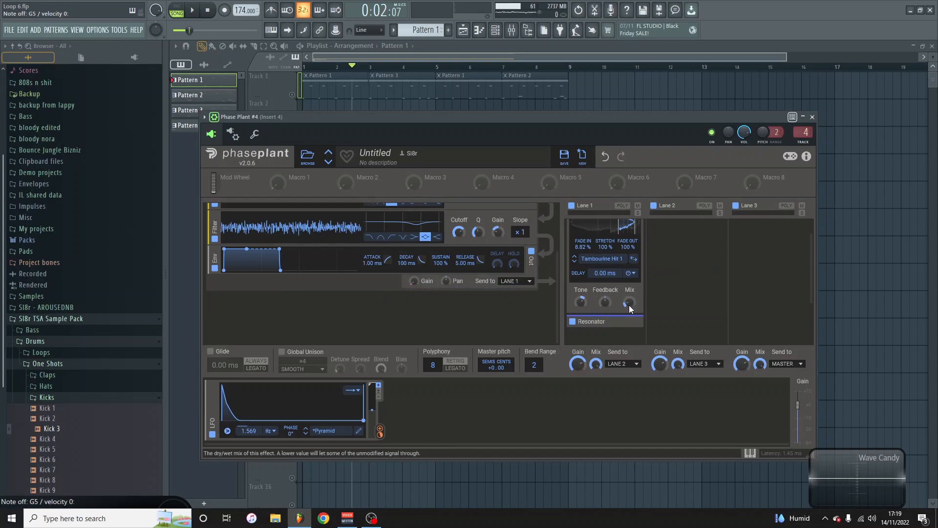
{"action": "left_click", "coordinate": [571, 206]}
{"action": "left_click", "coordinate": [571, 206]}
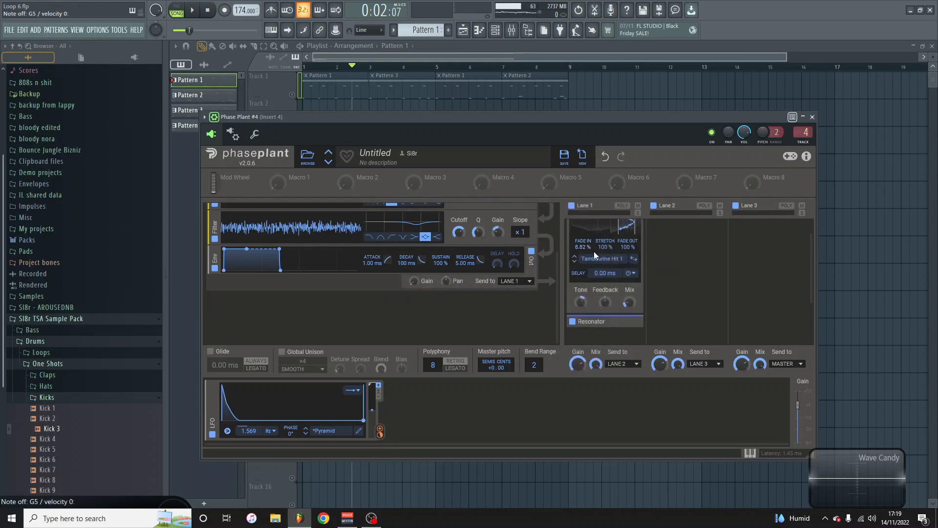
Compare the sound with the Convolver bypassed, and adjust the Convolver's Tone toward the middle of its range.
{"action": "scroll", "coordinate": [592, 251], "scroll_direction": "up", "scroll_amount": 1}
{"action": "left_click", "coordinate": [573, 228]}
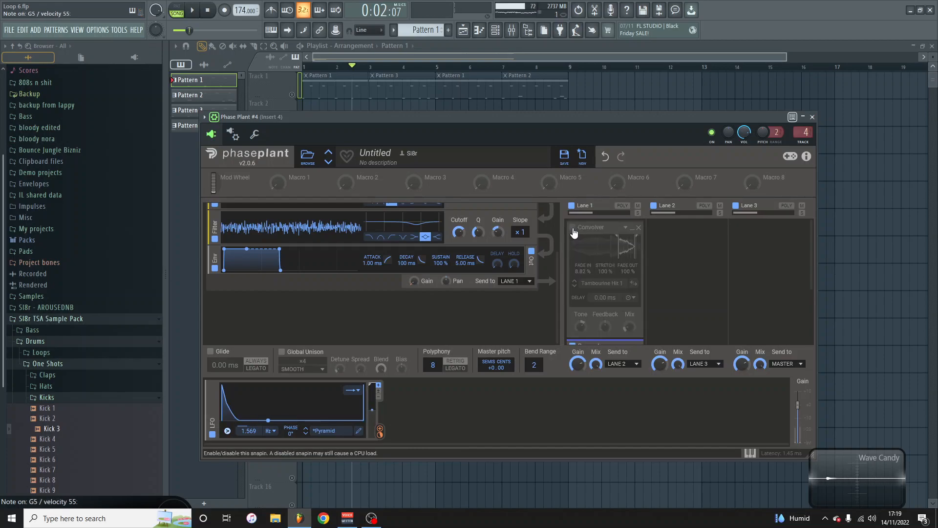
{"action": "left_click", "coordinate": [572, 227]}
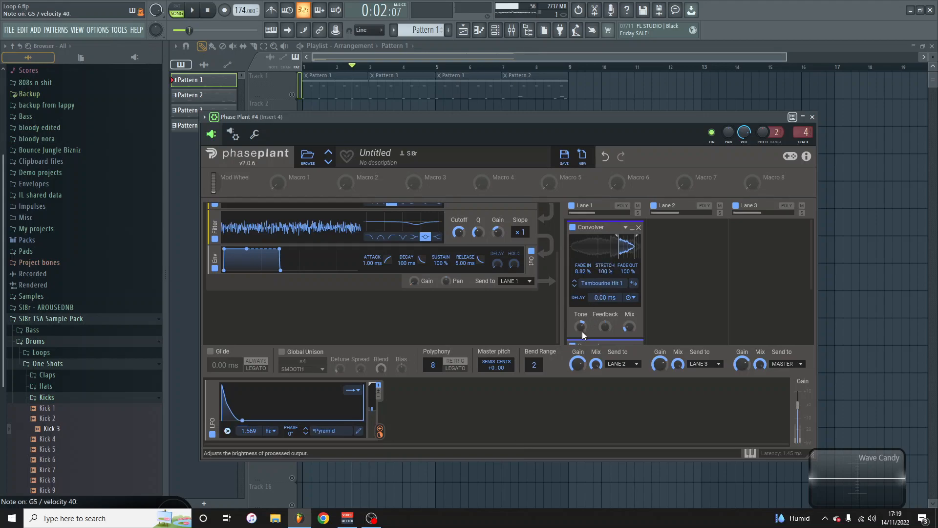
{"action": "mouse_move", "coordinate": [581, 326]}
{"action": "left_mouse_down"}
{"action": "mouse_move", "coordinate": [580, 310]}
{"action": "mouse_move", "coordinate": [581, 336]}
{"action": "mouse_move", "coordinate": [581, 316]}
{"action": "left_mouse_up"}
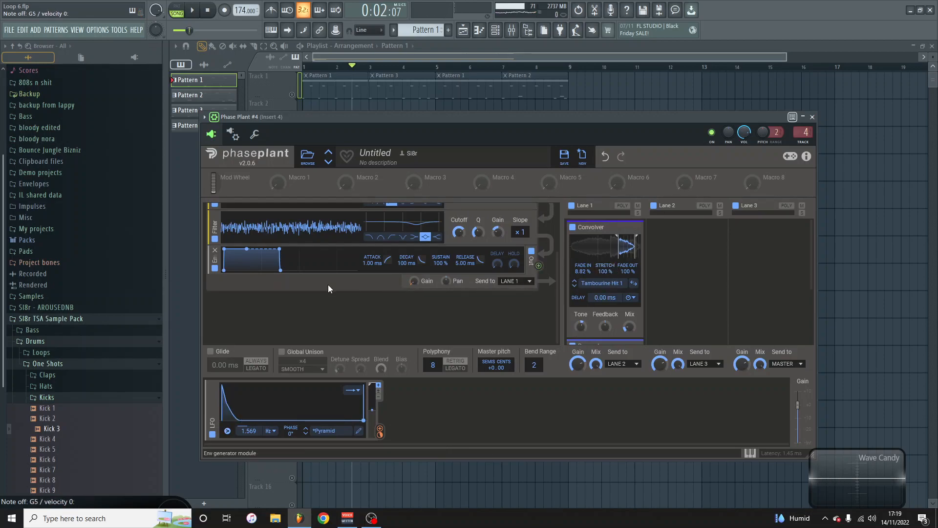
Compare the sound with Lane 1's Resonator bypassed and re-enabled.
{"action": "scroll", "coordinate": [583, 283], "scroll_direction": "down", "scroll_amount": 3}
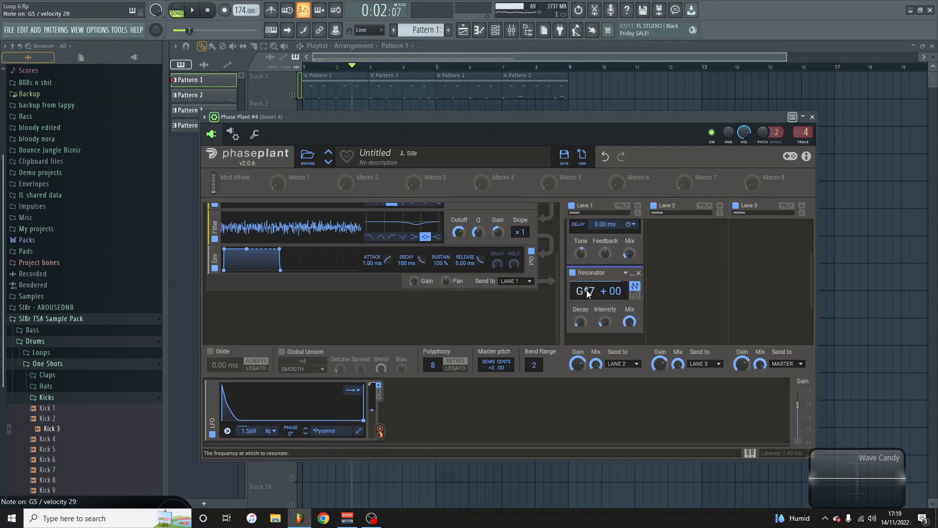
{"action": "left_click", "coordinate": [573, 273]}
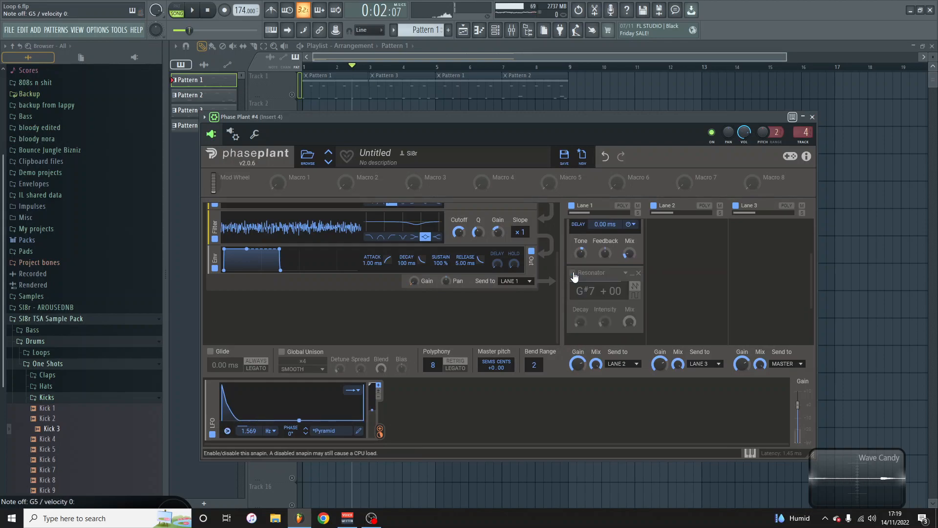
{"action": "left_click", "coordinate": [572, 273]}
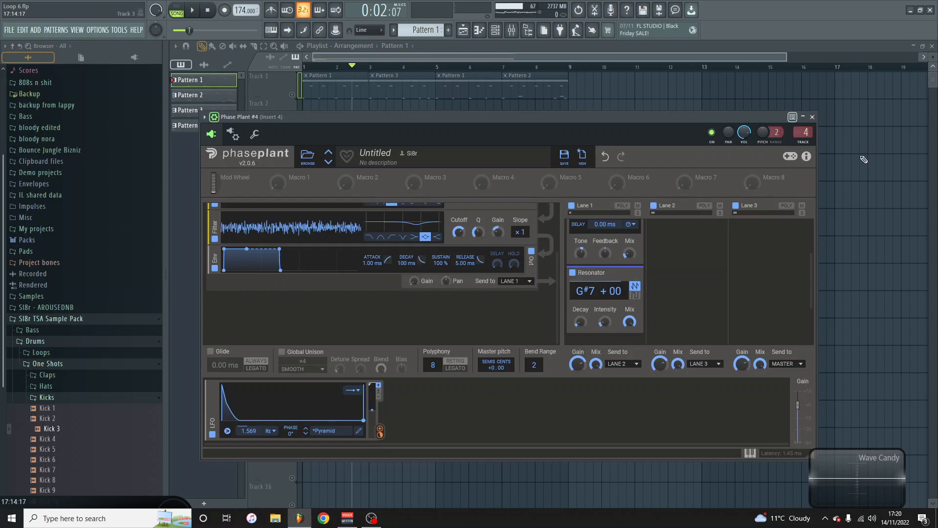
{"action": "scroll", "coordinate": [601, 264], "scroll_direction": "up", "scroll_amount": 3}
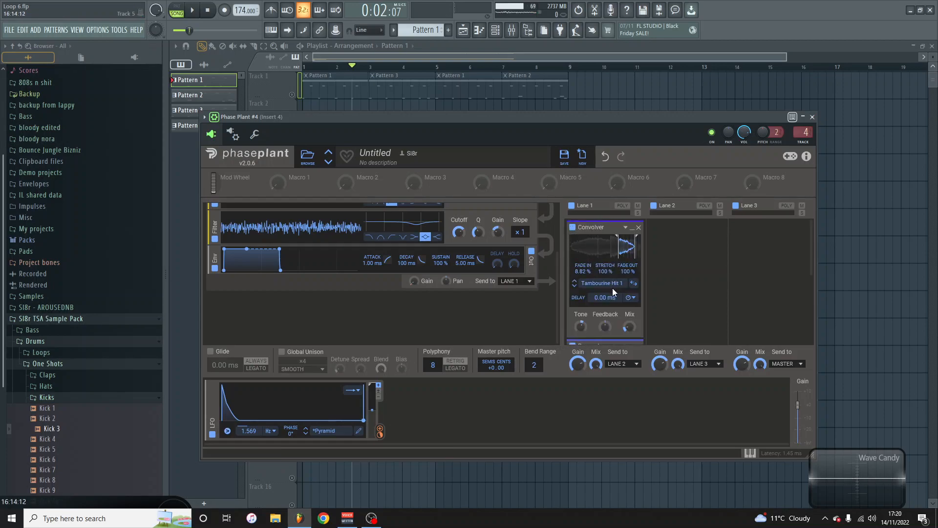
Close Phase Plant #4 and open Phase Plant #5 to review its noise, distortion, filter and envelope generators.
{"action": "left_click", "coordinate": [812, 118]}
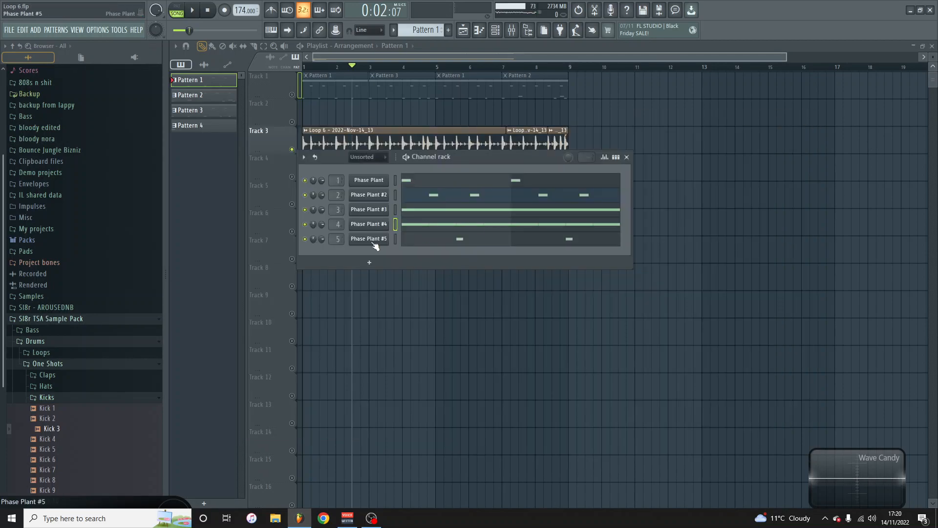
{"action": "left_click", "coordinate": [366, 243]}
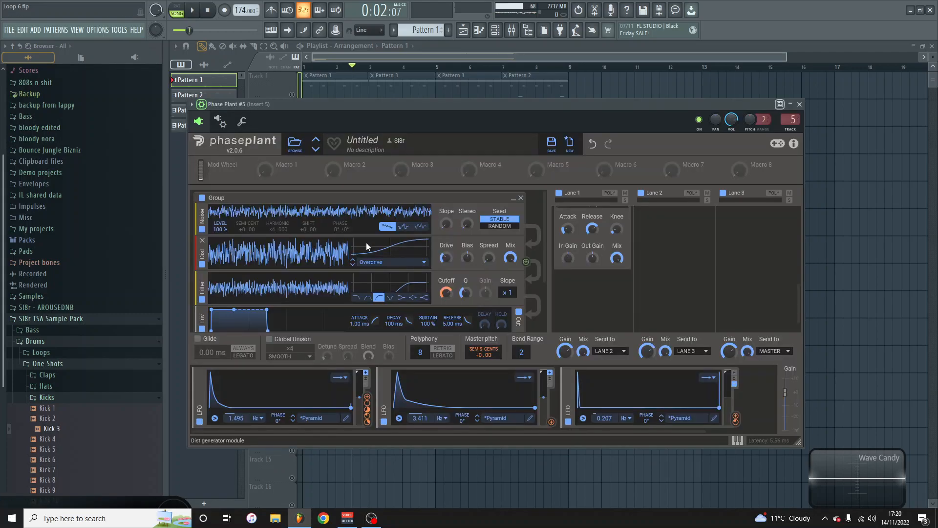
{"action": "scroll", "coordinate": [371, 253], "scroll_direction": "up", "scroll_amount": 3}
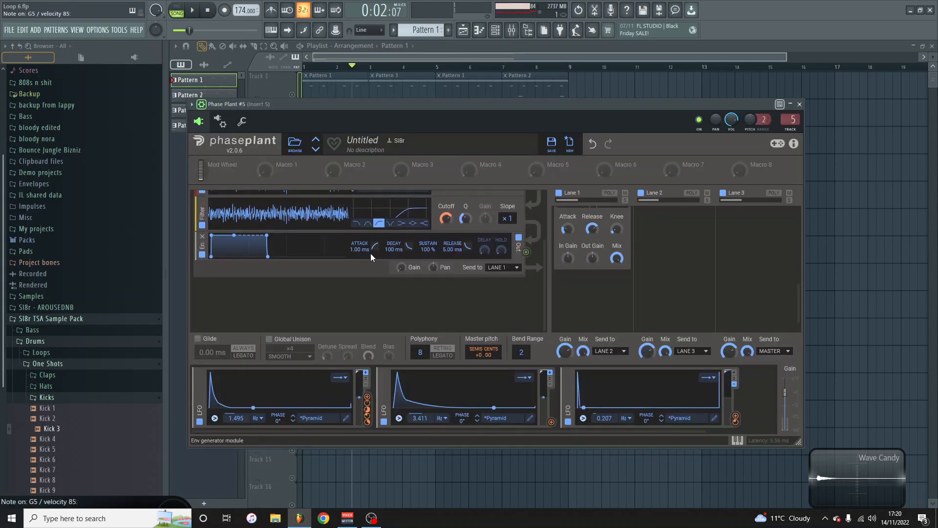
{"action": "scroll", "coordinate": [611, 278], "scroll_direction": "up", "scroll_amount": 5}
Collapse the Reverb, Faturator and Dynamics effects in Lane 1.
{"action": "left_click", "coordinate": [619, 215]}
{"action": "left_click", "coordinate": [619, 232]}
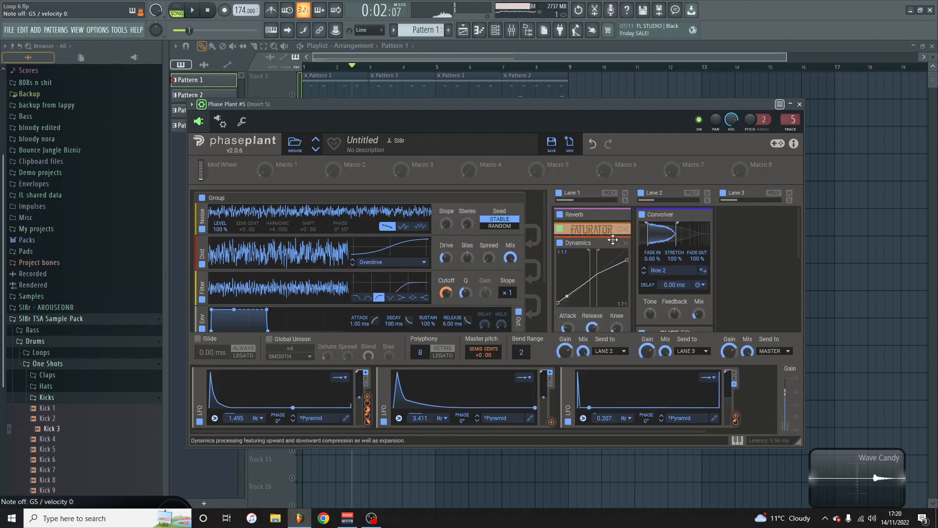
{"action": "left_click", "coordinate": [620, 242]}
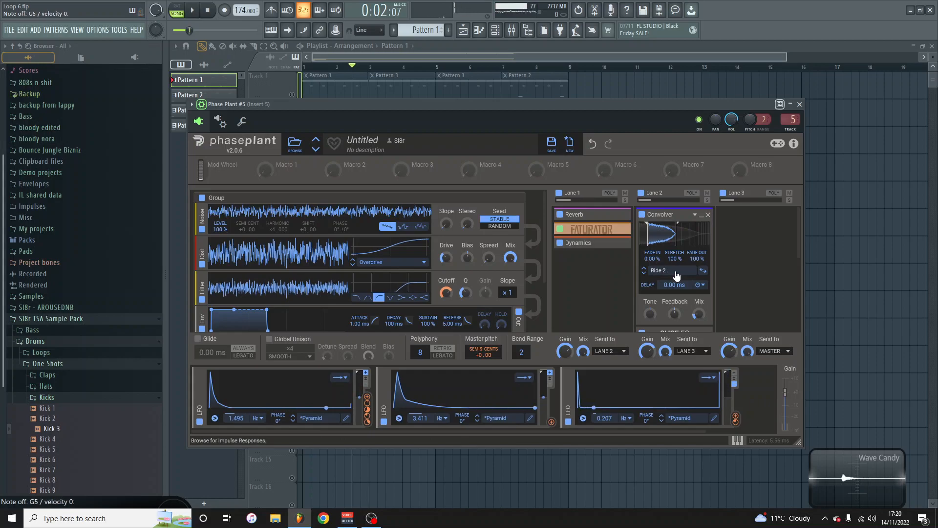
Try a Stretch of 68 % on Lane 2's Convolver, and reset it to 100 %.
{"action": "mouse_move", "coordinate": [675, 256]}
{"action": "left_mouse_down"}
{"action": "mouse_move", "coordinate": [674, 240]}
{"action": "mouse_move", "coordinate": [674, 251]}
{"action": "left_mouse_up"}
{"action": "left_click_drag", "start_coordinate": [673, 258], "coordinate": [673, 258]}
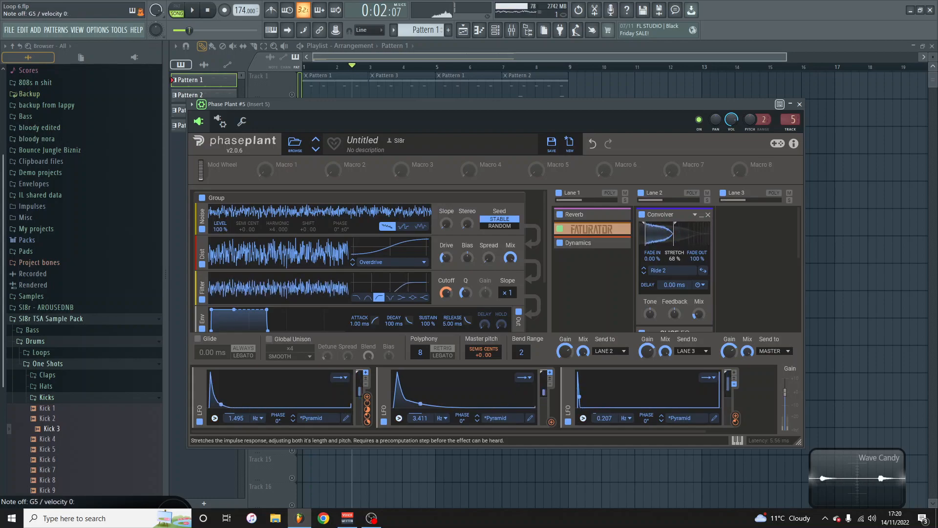
{"action": "double_click", "coordinate": [672, 257]}
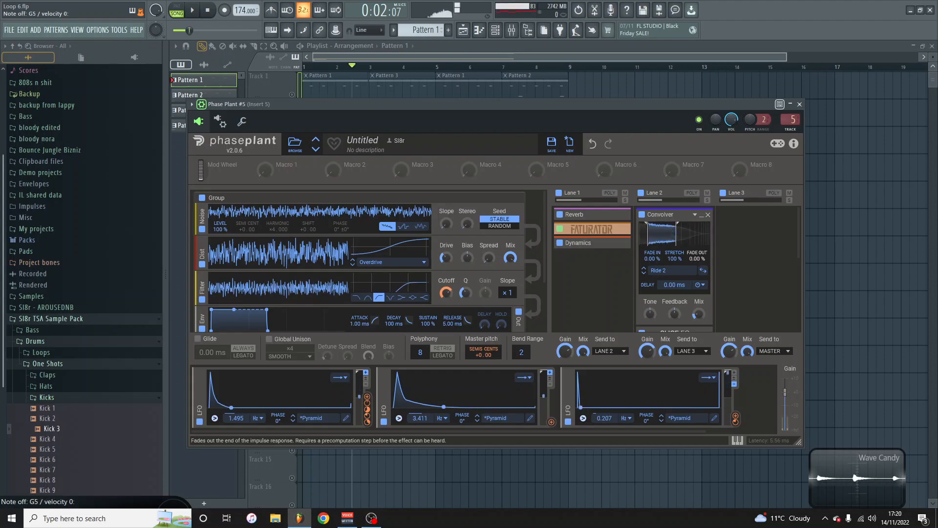
Extend and shorten the end of the Convolver's Ride 2 impulse response, and adjust its Fade Out.
{"action": "left_click_drag", "start_coordinate": [678, 237], "coordinate": [704, 242]}
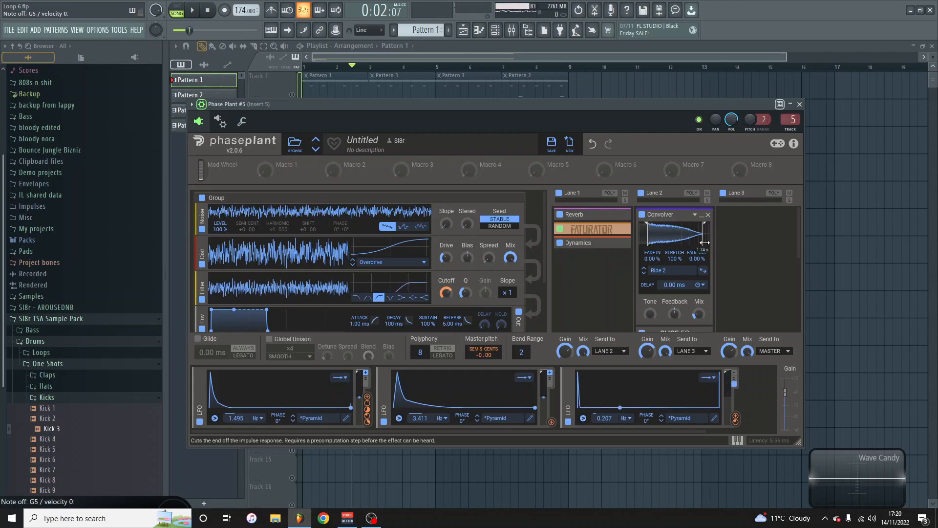
{"action": "left_click_drag", "start_coordinate": [704, 242], "coordinate": [682, 242]}
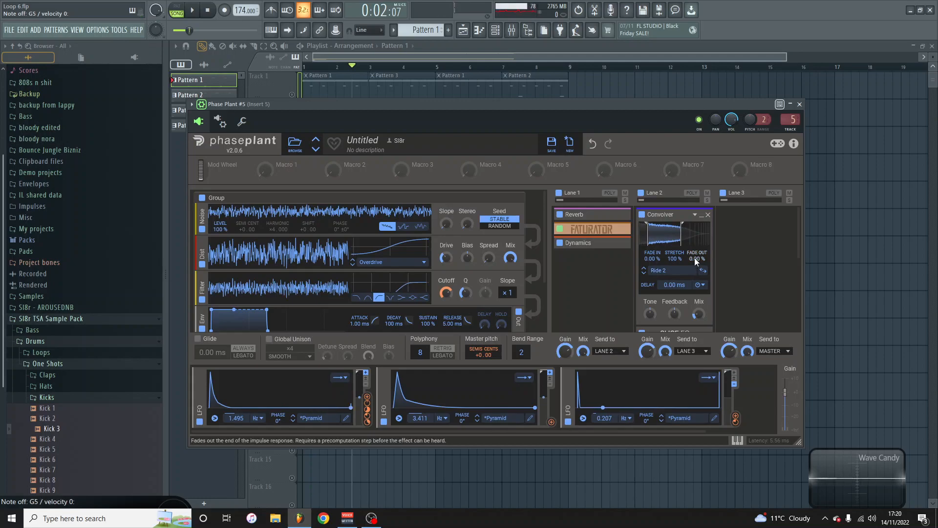
{"action": "left_click_drag", "start_coordinate": [694, 258], "coordinate": [694, 257]}
Review Lane 2's Slice EQ, and close Phase Plant #5 and the Channel rack.
{"action": "scroll", "coordinate": [694, 257], "scroll_direction": "down", "scroll_amount": 3}
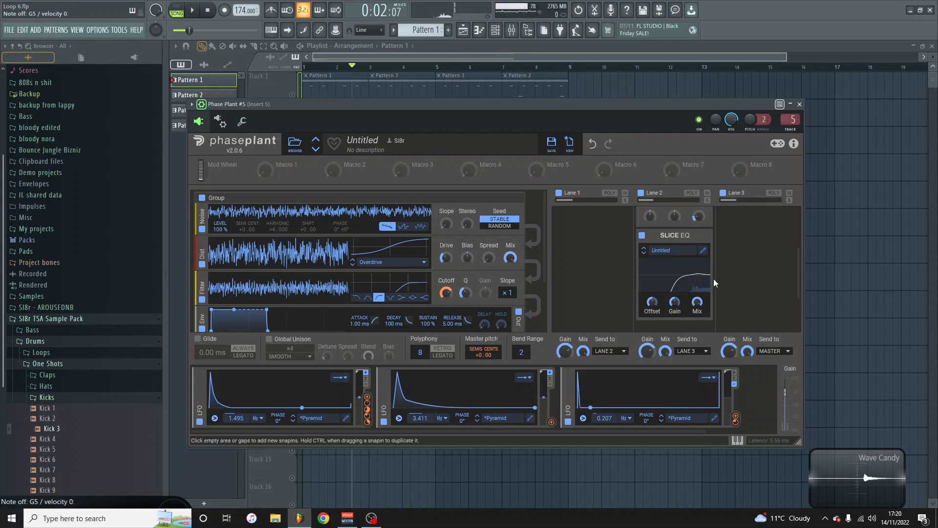
{"action": "left_click", "coordinate": [799, 105]}
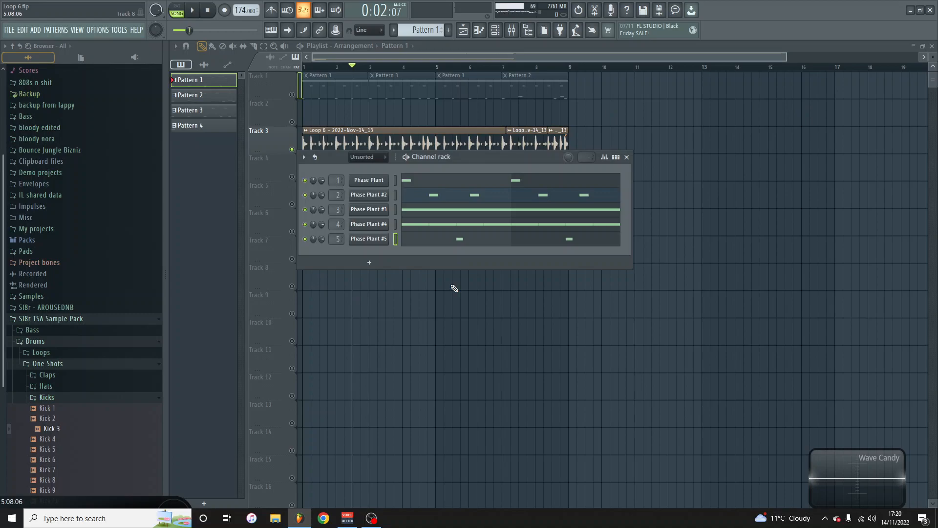
{"action": "key", "text": "F6"}
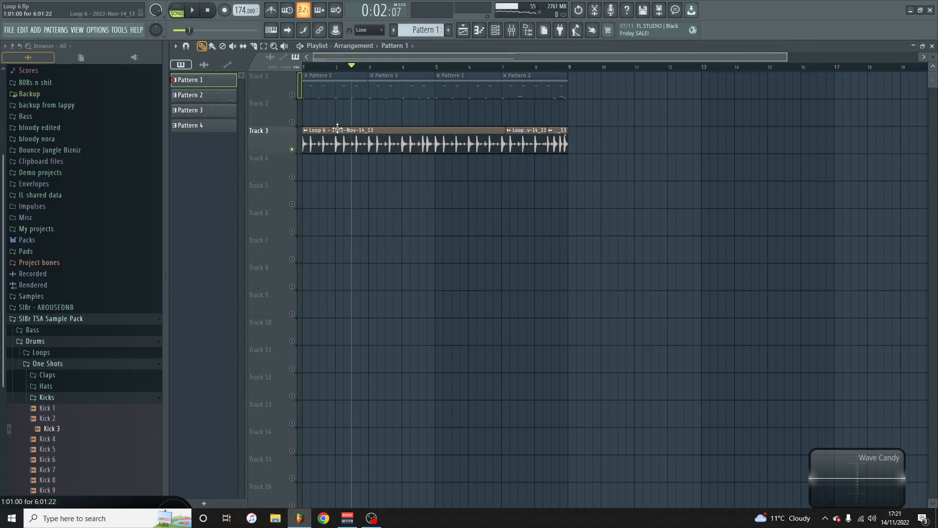
Play the drum loop in the playlist from the start, and pause it after about one bar.
{"action": "left_click", "coordinate": [209, 10]}
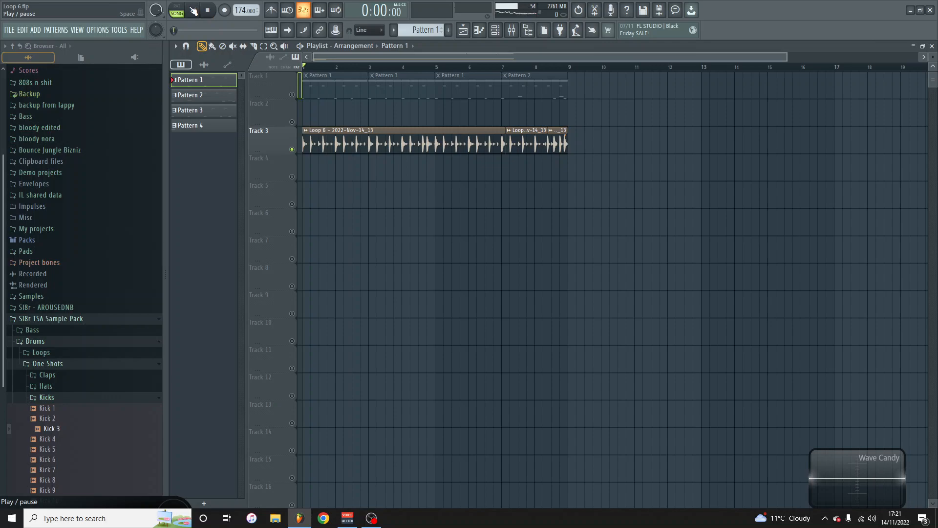
{"action": "left_click", "coordinate": [194, 11]}
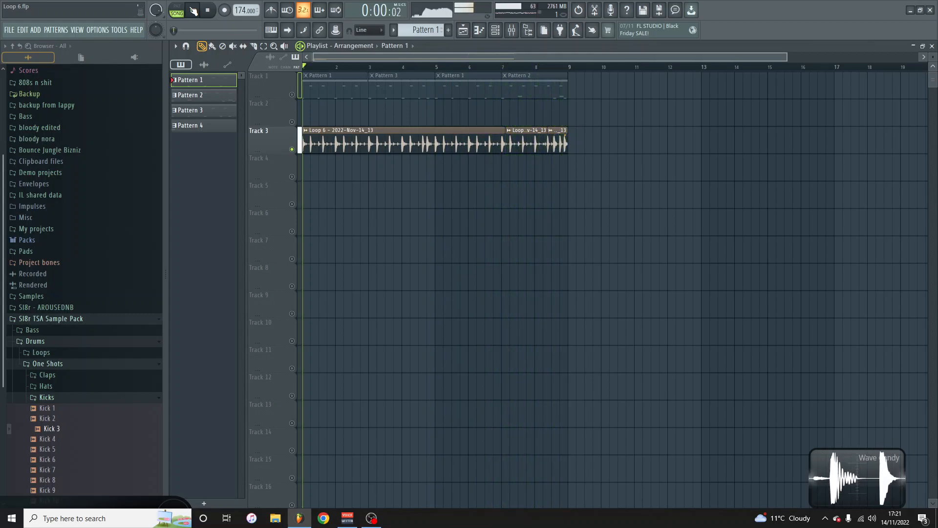
{"action": "key", "text": "space"}
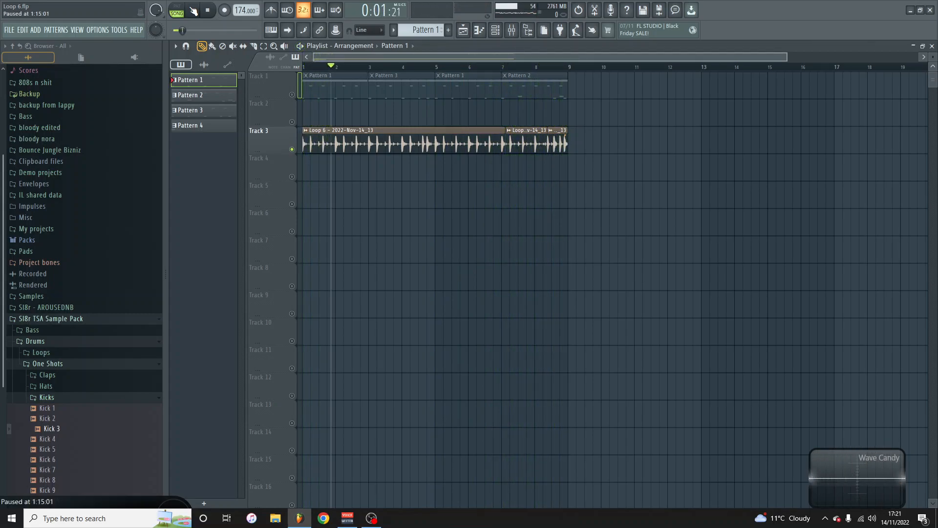